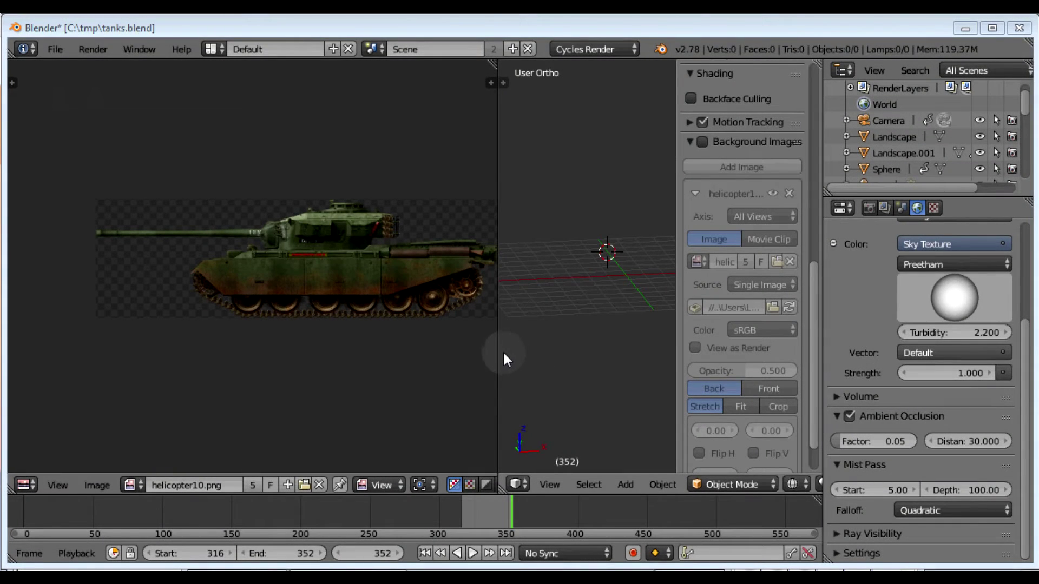
- Enlarge the 3D view, enable background images and show the tank reference from the front
left_click_drag(497, 346, 63, 366)
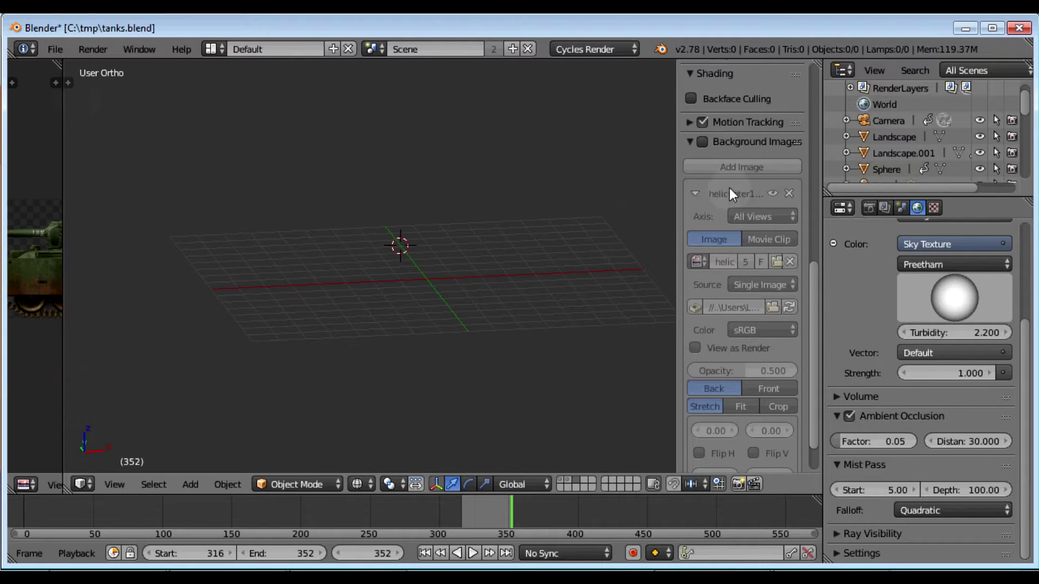
left_click(702, 142)
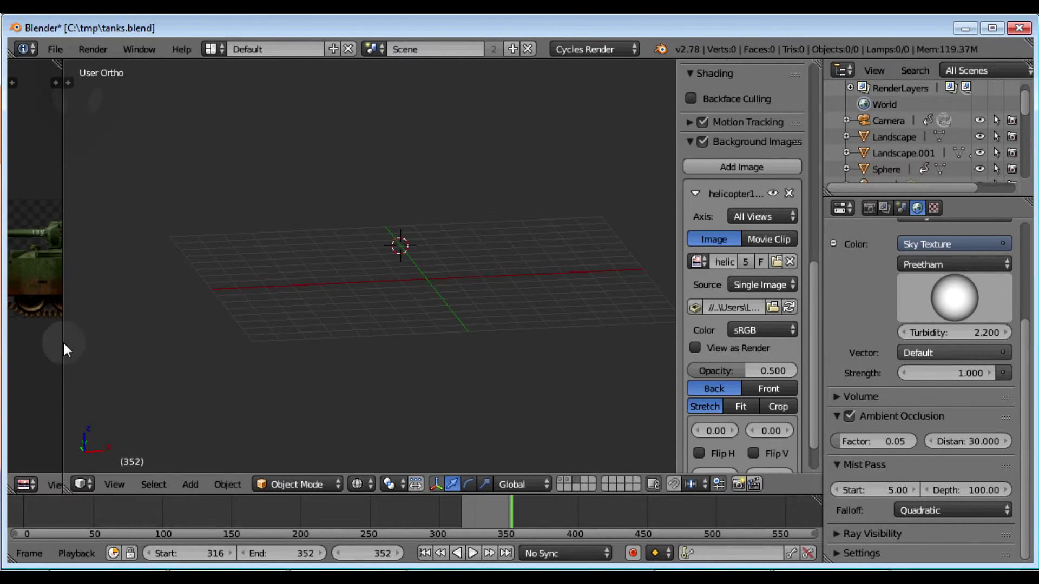
left_click_drag(63, 339, 481, 394)
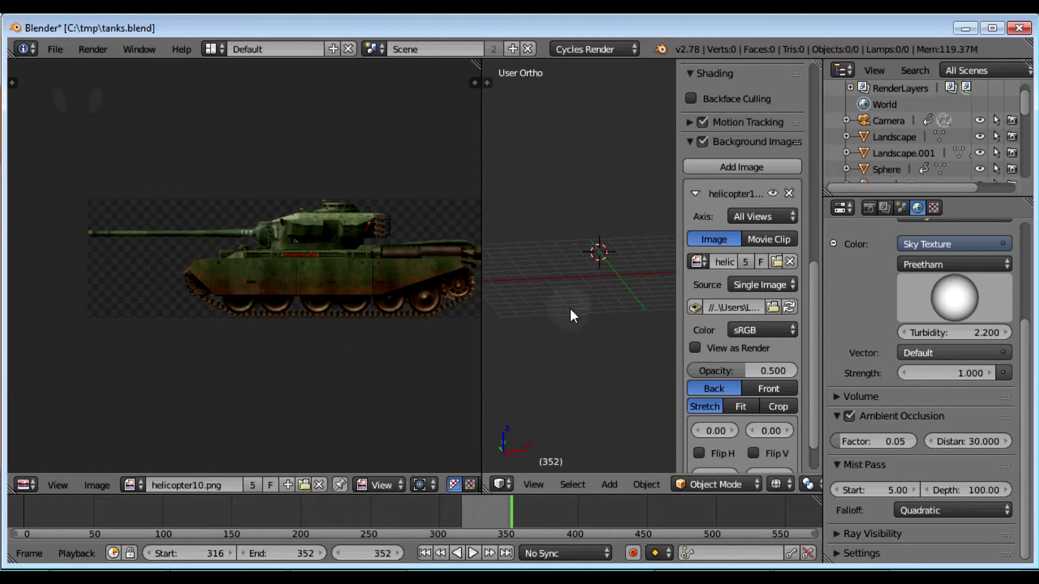
left_click_drag(482, 320, 55, 332)
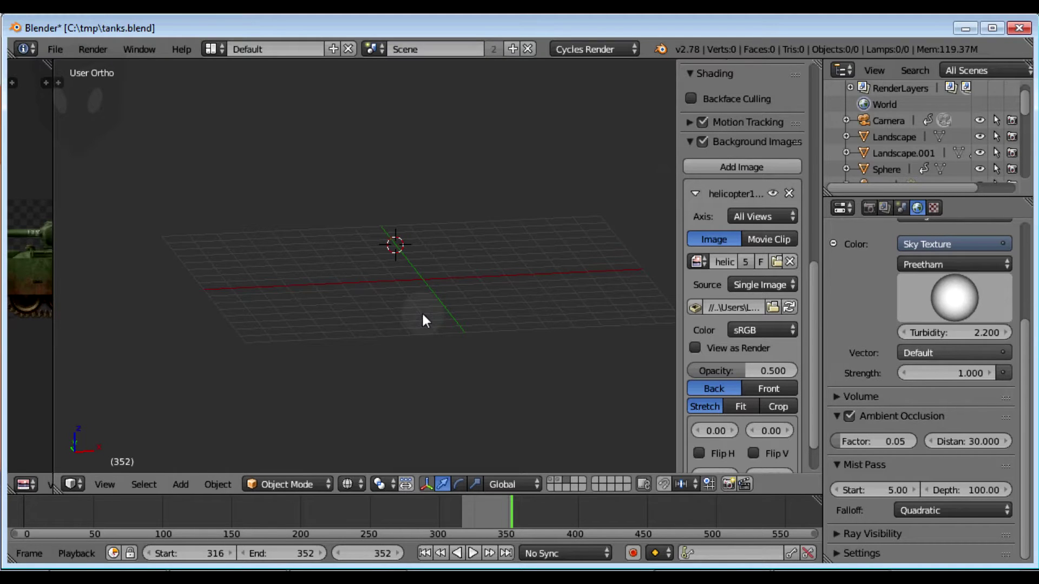
key("KP_1")
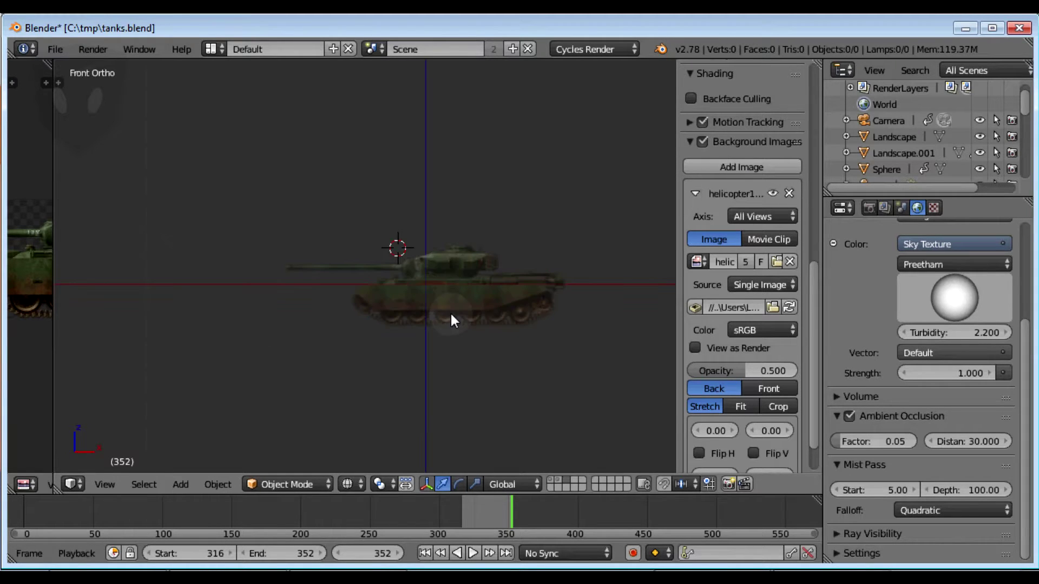
scroll(450, 319, "up", 3)
middle_click_drag(476, 325, 380, 296, "shift")
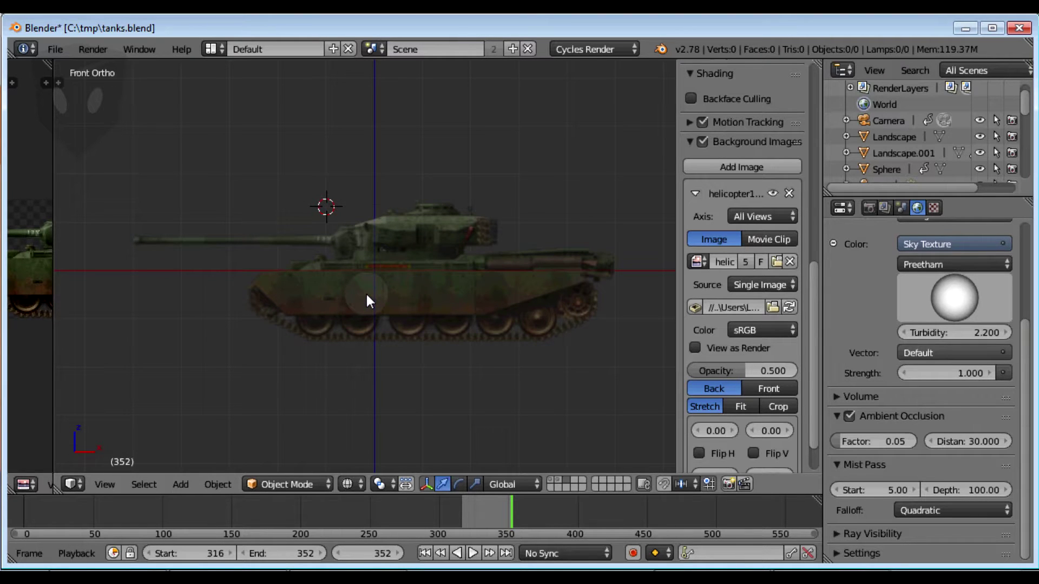
- Snap the 3D cursor to the world origin and add a cube mesh there
key("shift+s")
left_click(321, 296)
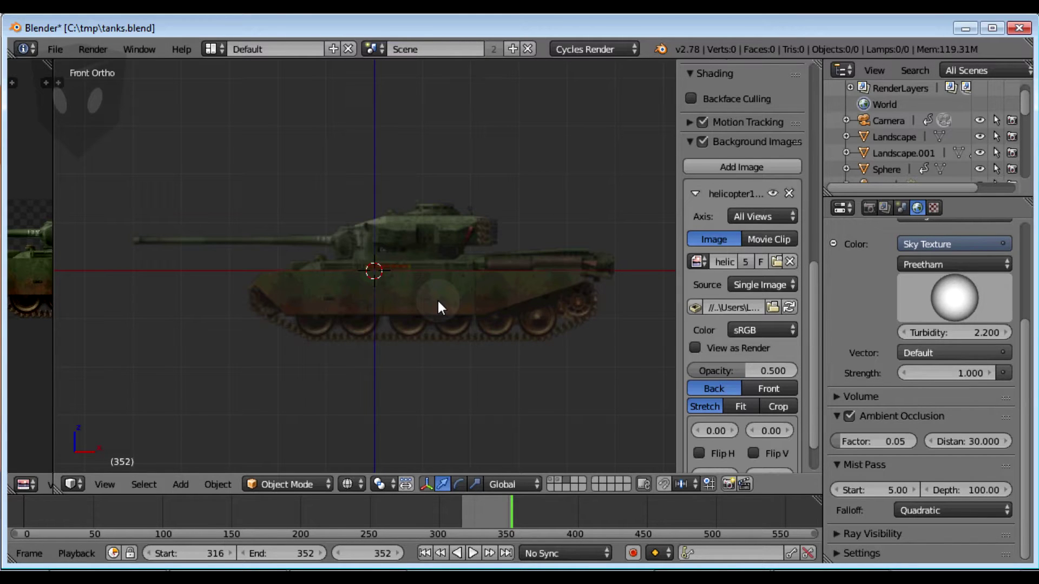
key("shift+a")
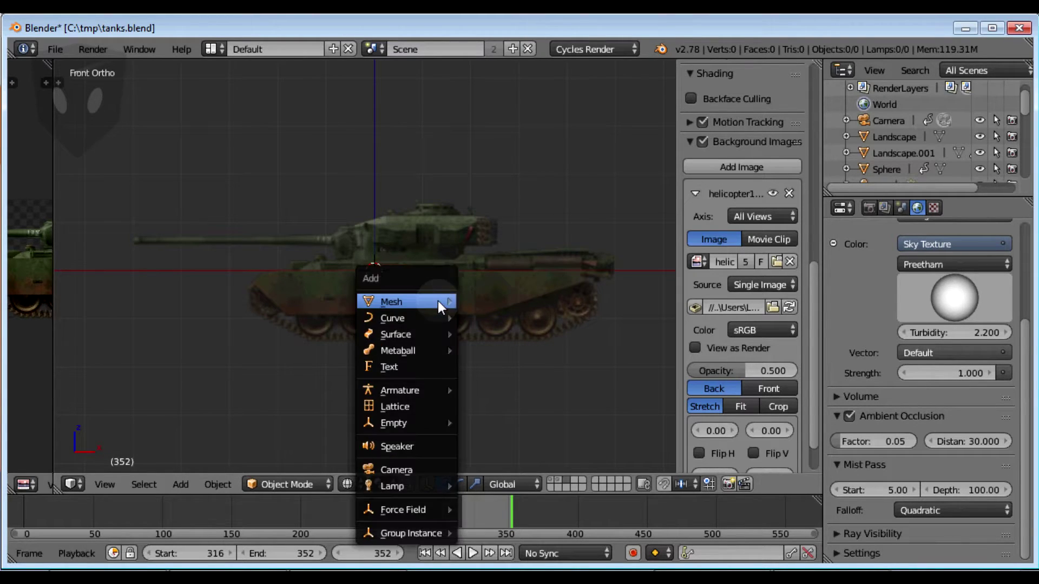
mouse_move(438, 300)
mouse_move(520, 59)
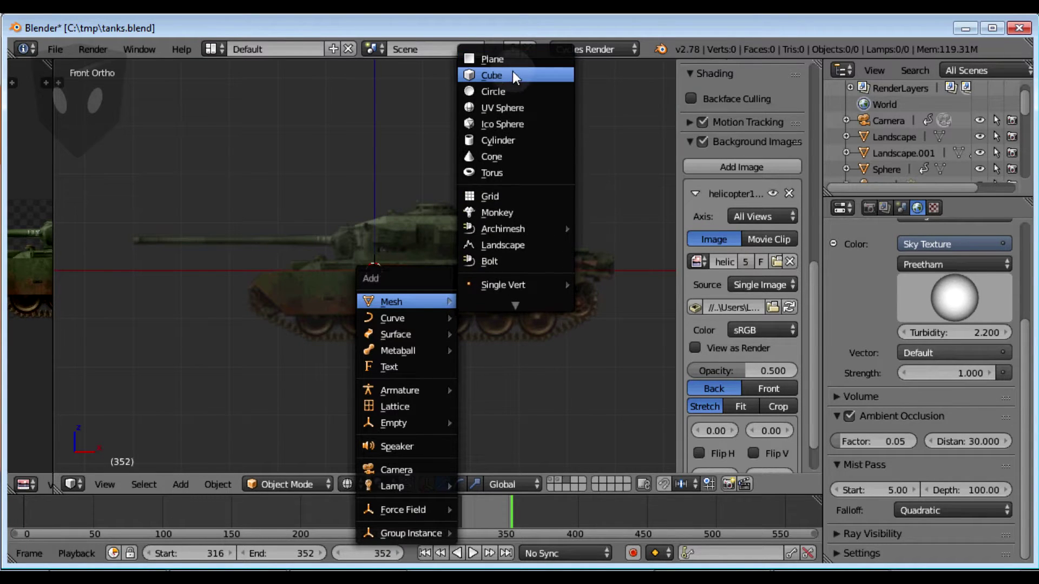
left_click(508, 74)
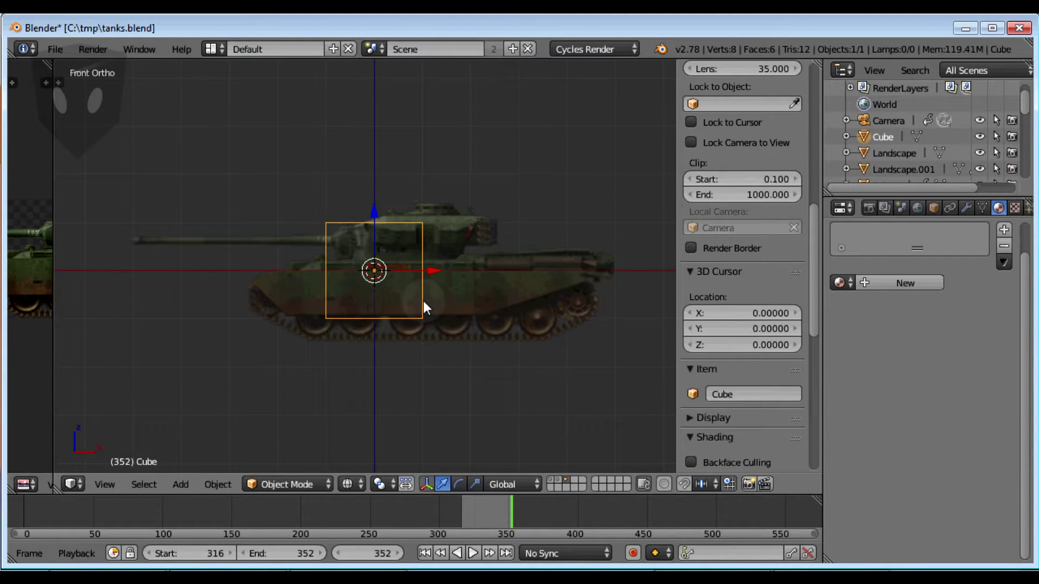
- In Edit Mode, scale the whole cube to about 0.53 and place it over the middle of the tank's hull
key("Tab")
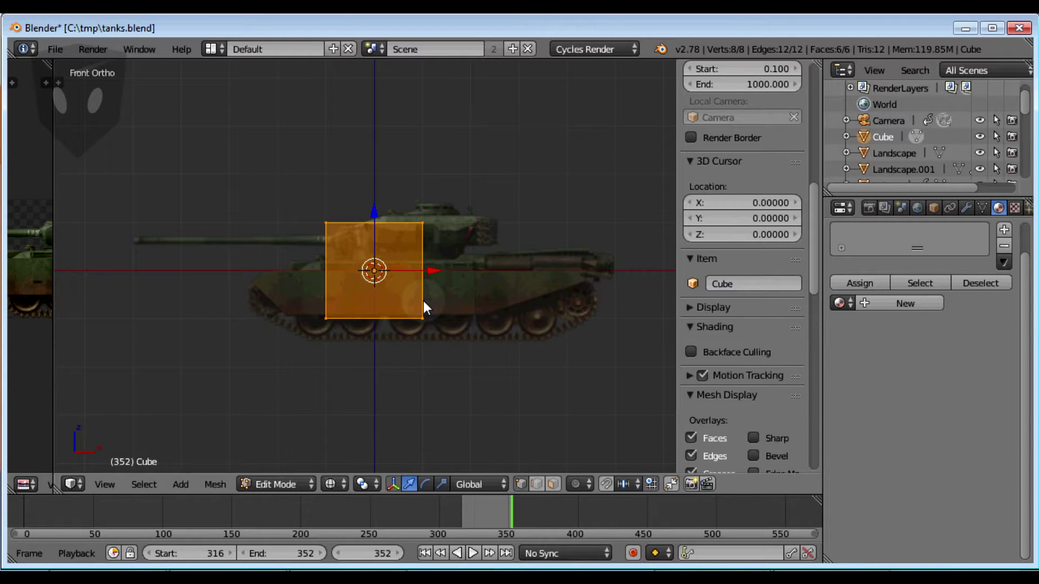
key("g")
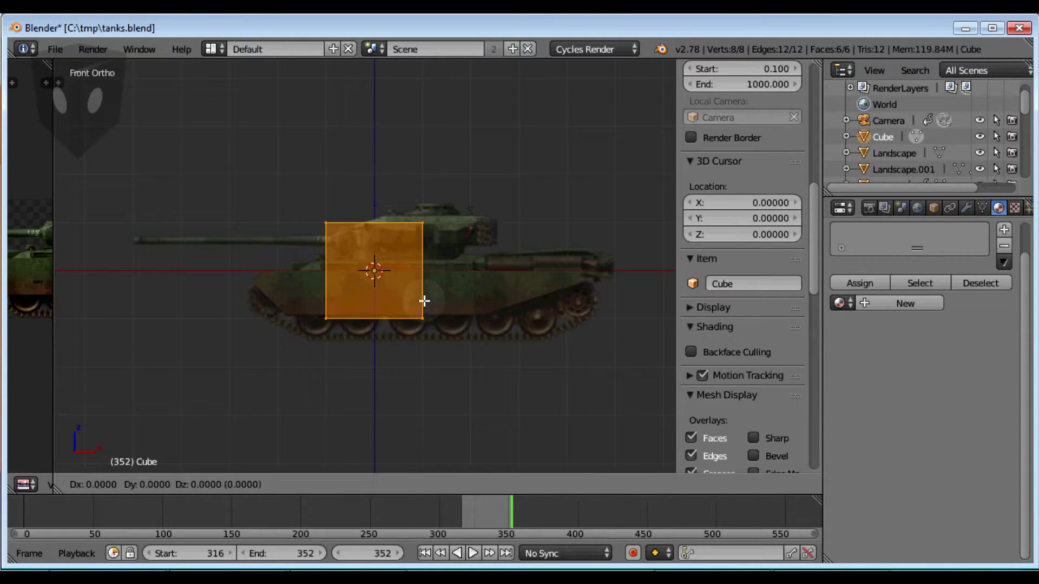
left_click(457, 321)
key("s")
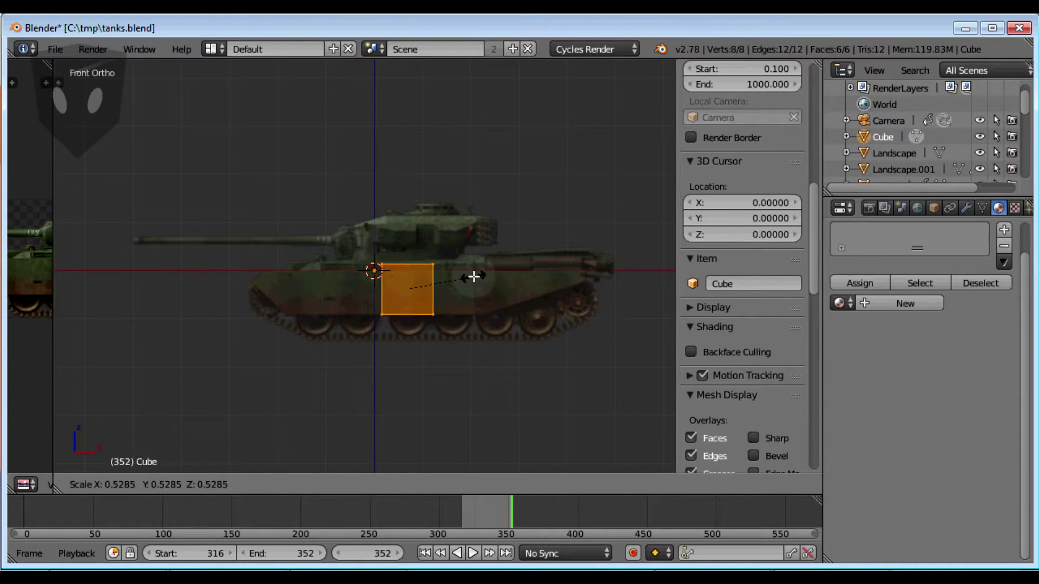
left_click(465, 282)
left_click_drag(411, 289, 409, 281)
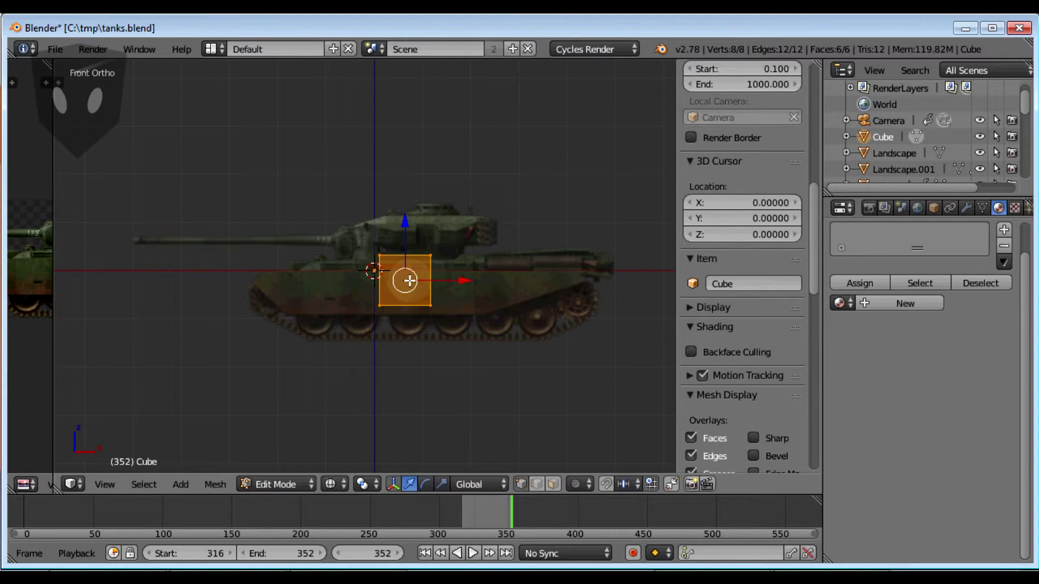
key("s")
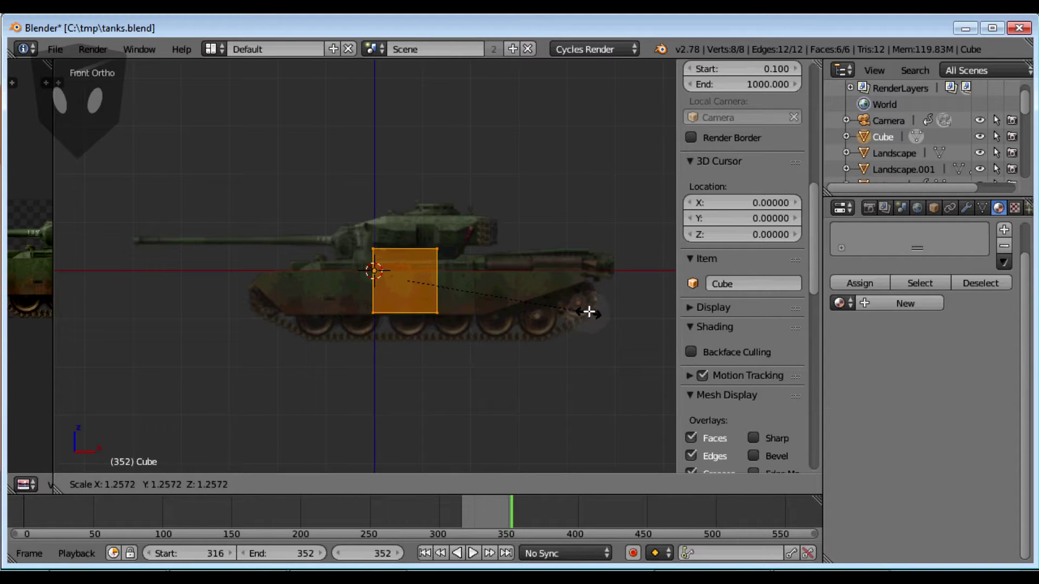
left_click(550, 309)
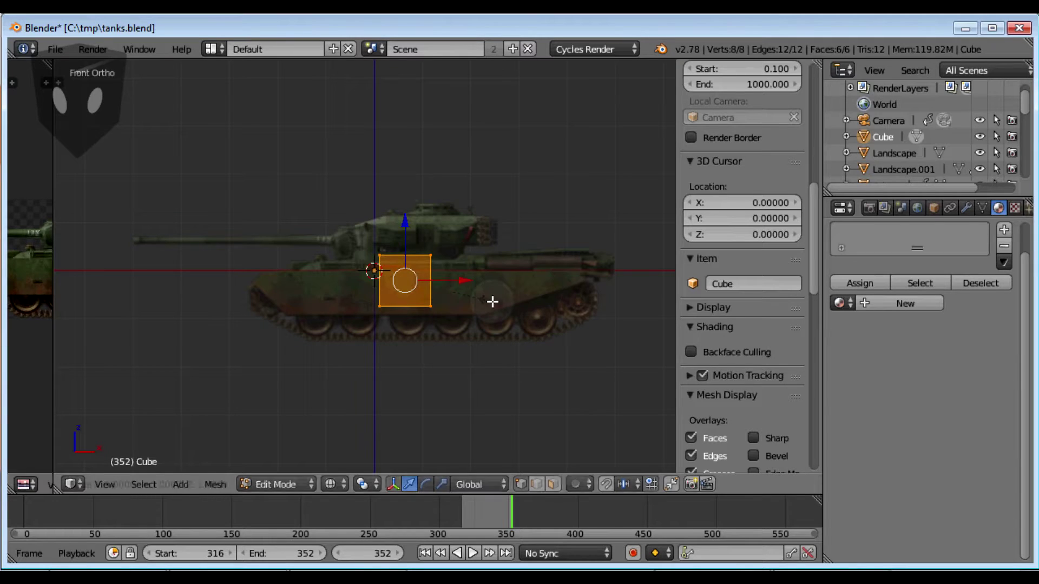
- Stretch the cube to about 2.43 times its length along X and shift it slightly toward the tank's front
key("s")
key("x")
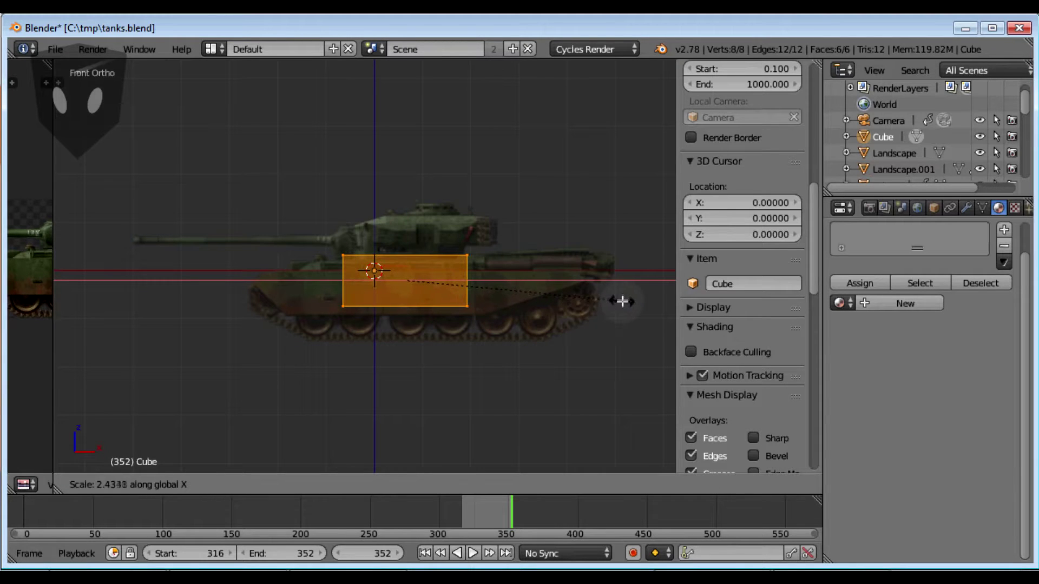
left_click(619, 299)
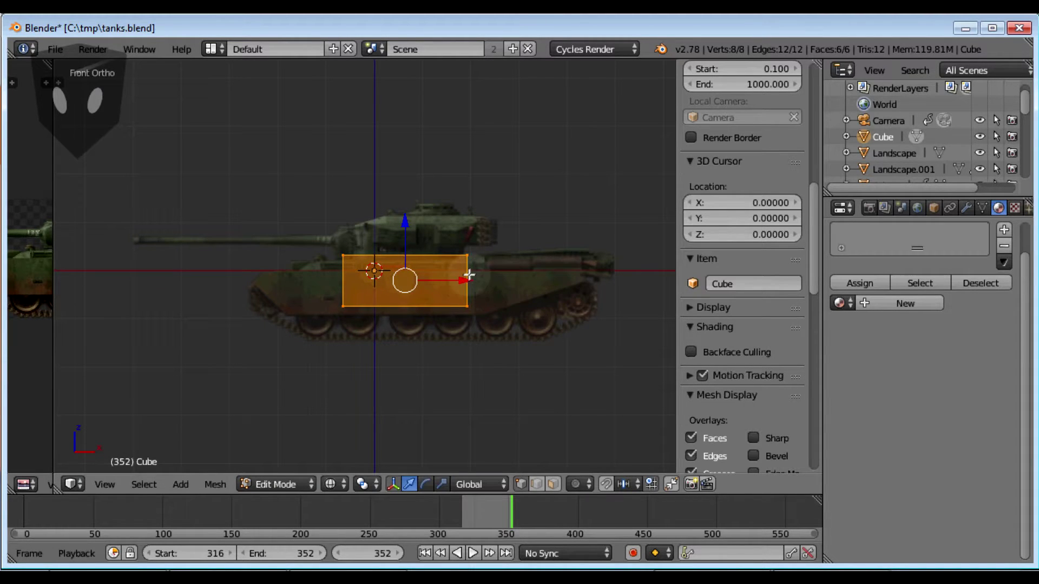
mouse_move(469, 281)
left_mouse_down()
mouse_move(457, 281)
mouse_move(465, 284)
left_mouse_up()
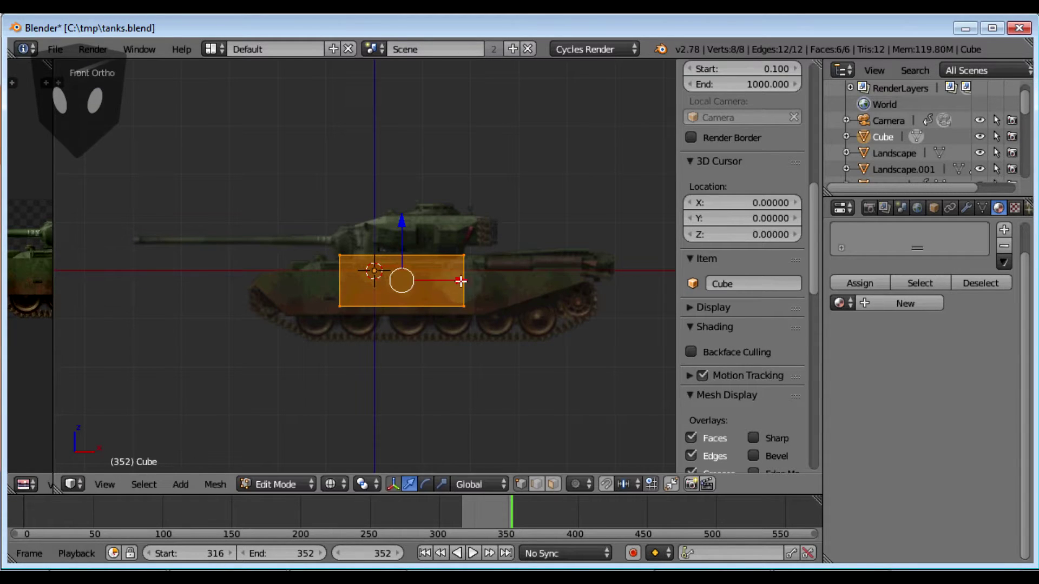
- Extrude the block's top face upward twice, by about 0.20 to the turret base and about 0.60 to the turret roof
right_click(416, 260)
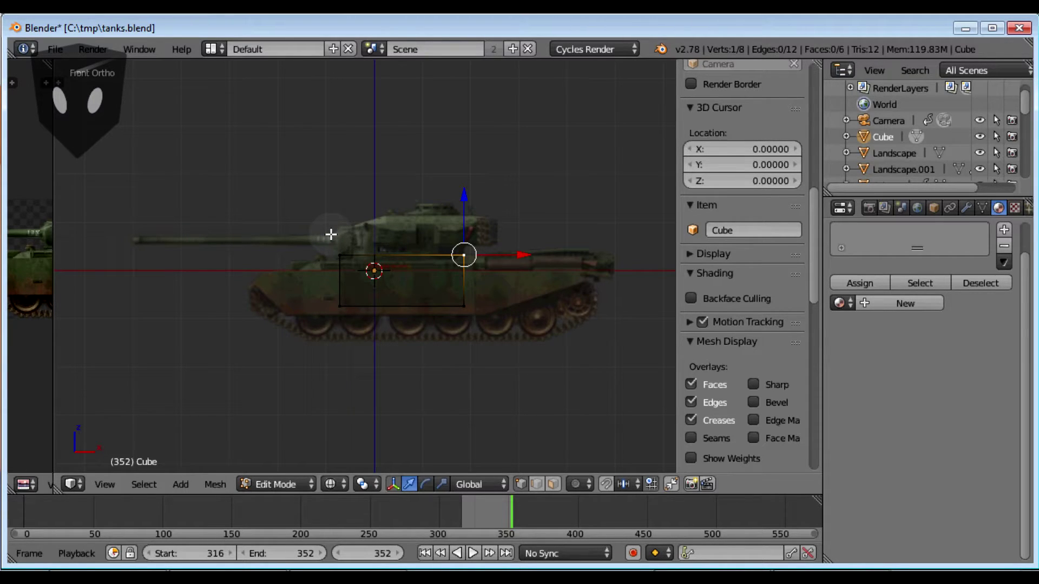
key("n")
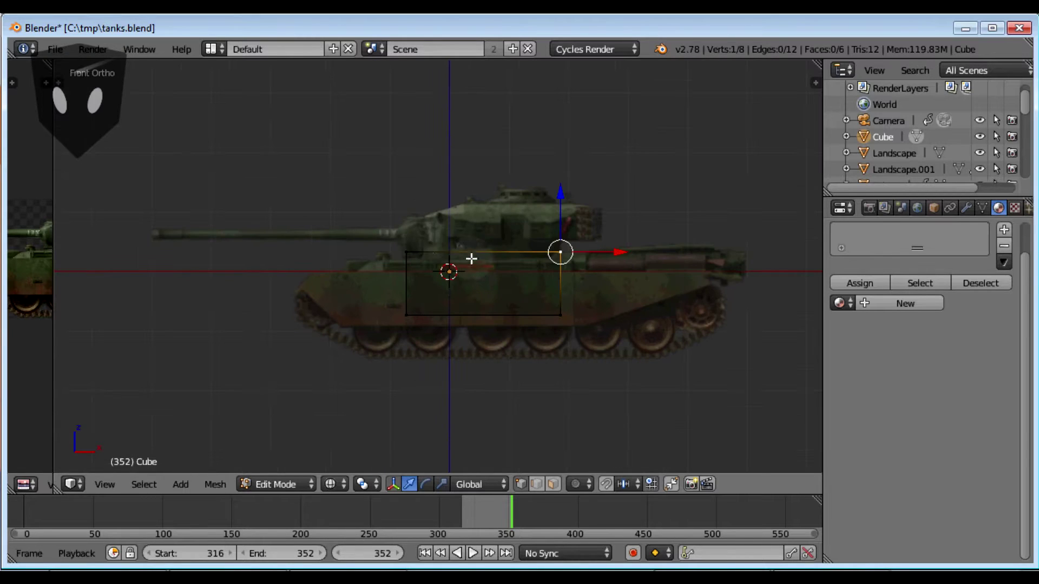
key("b")
left_click_drag(376, 232, 597, 296)
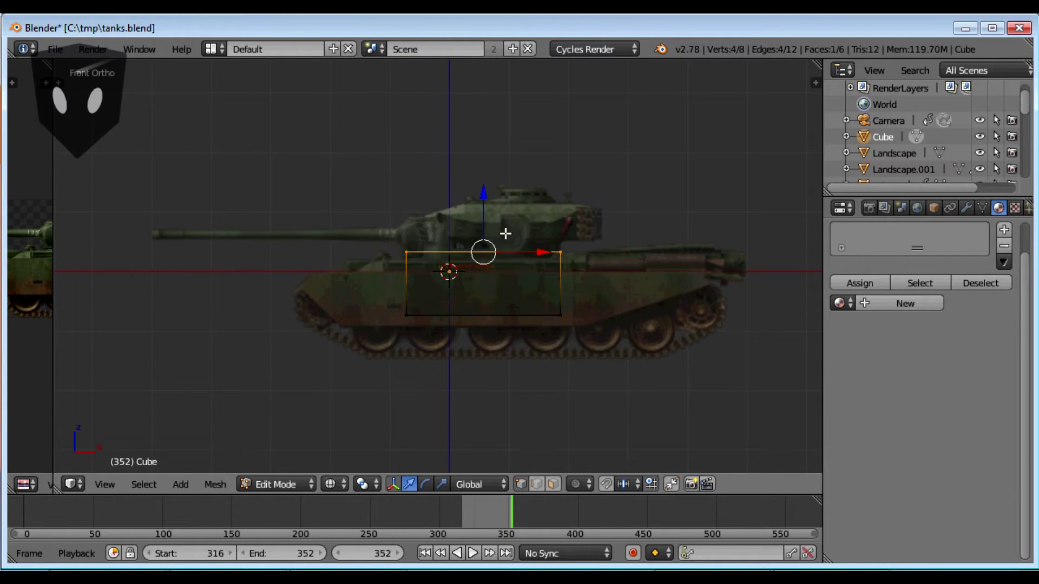
key("e")
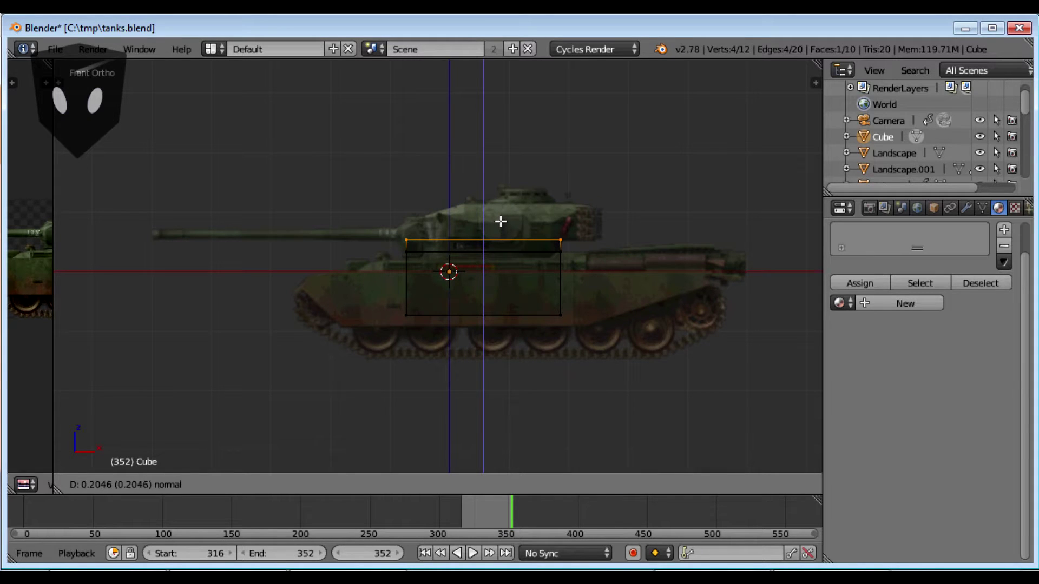
left_click(500, 221)
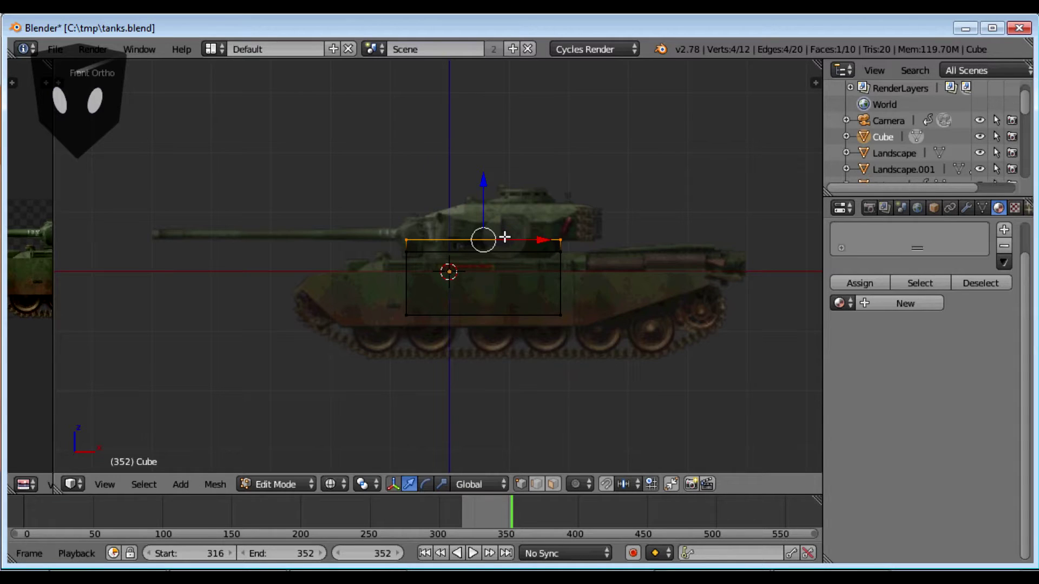
key("e")
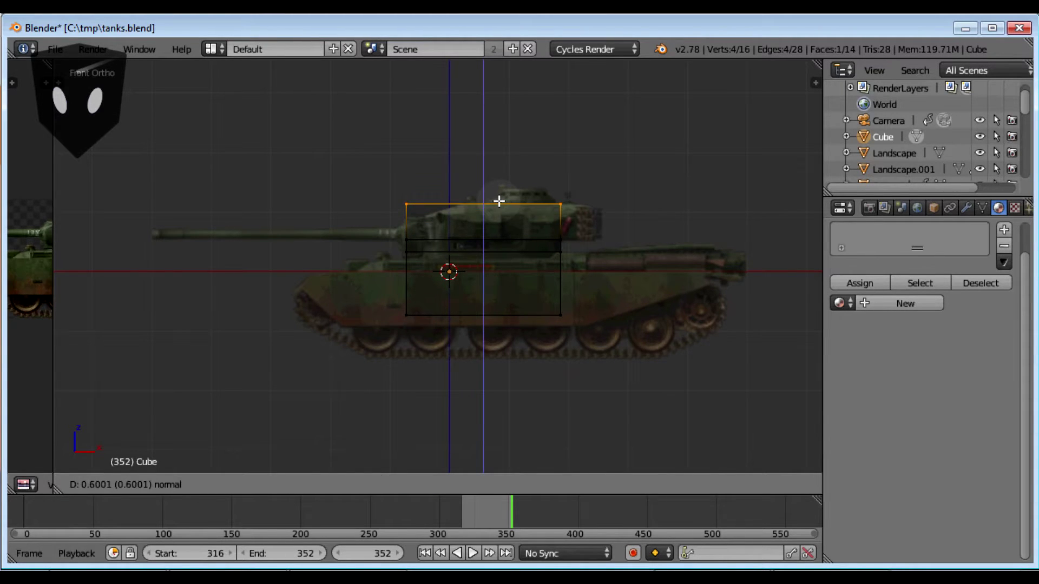
left_click(500, 201)
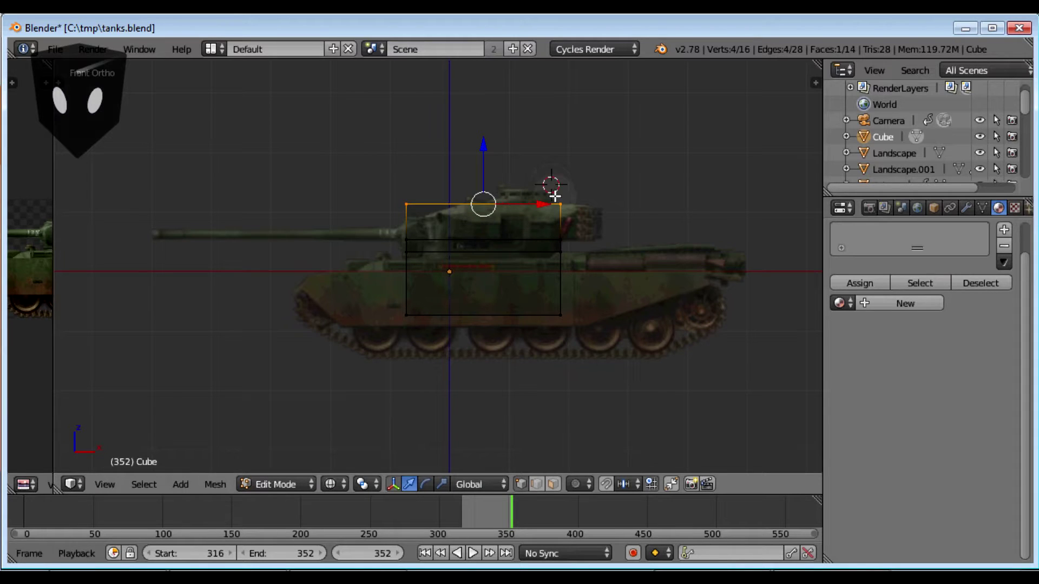
- Move the turret block's rear vertices back to the pictured turret's rear, and lower its front top edge to follow the roof slope
key("a")
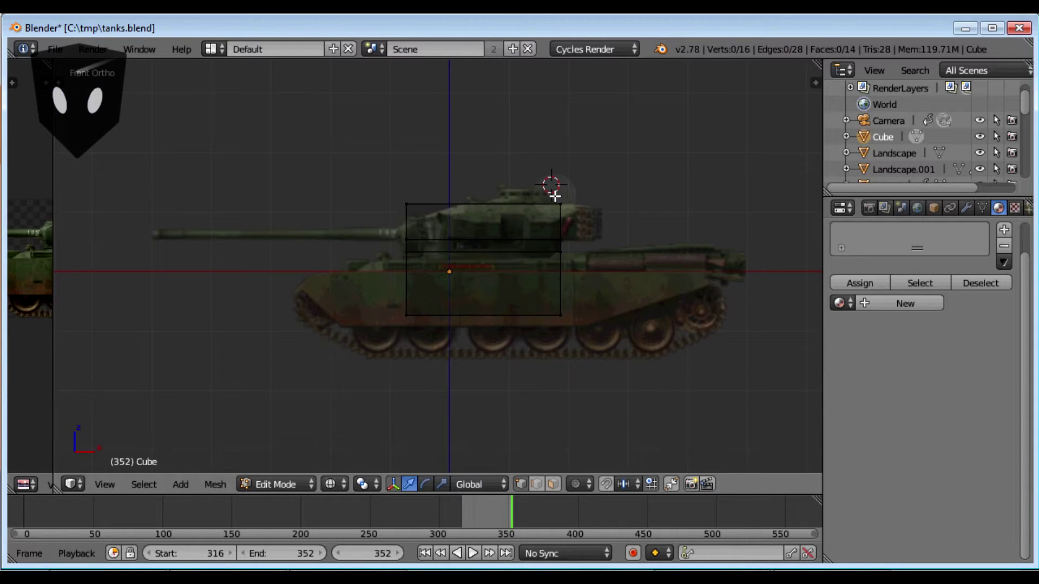
left_click_drag(554, 196, 659, 218)
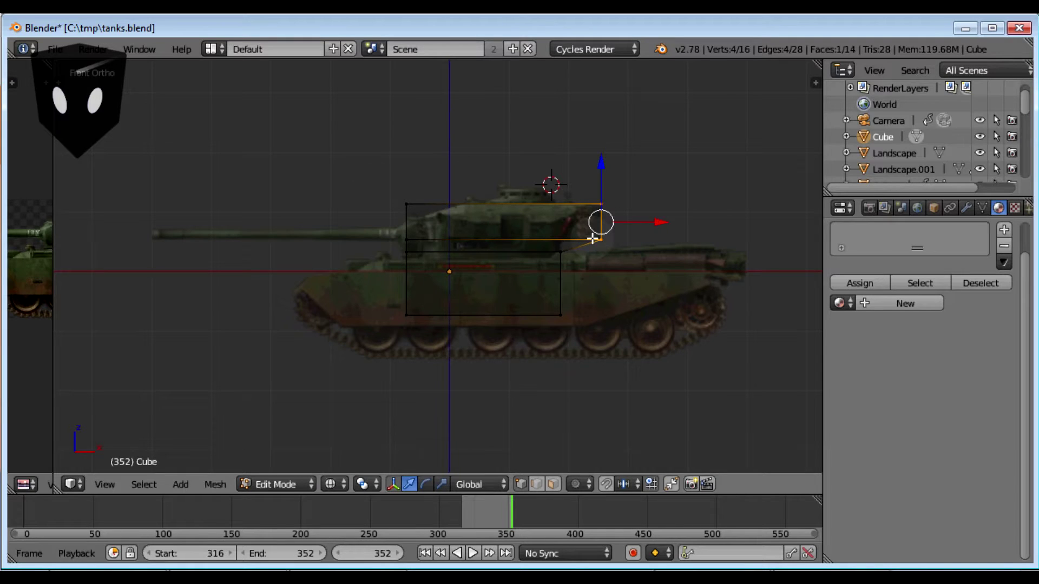
right_click(376, 187)
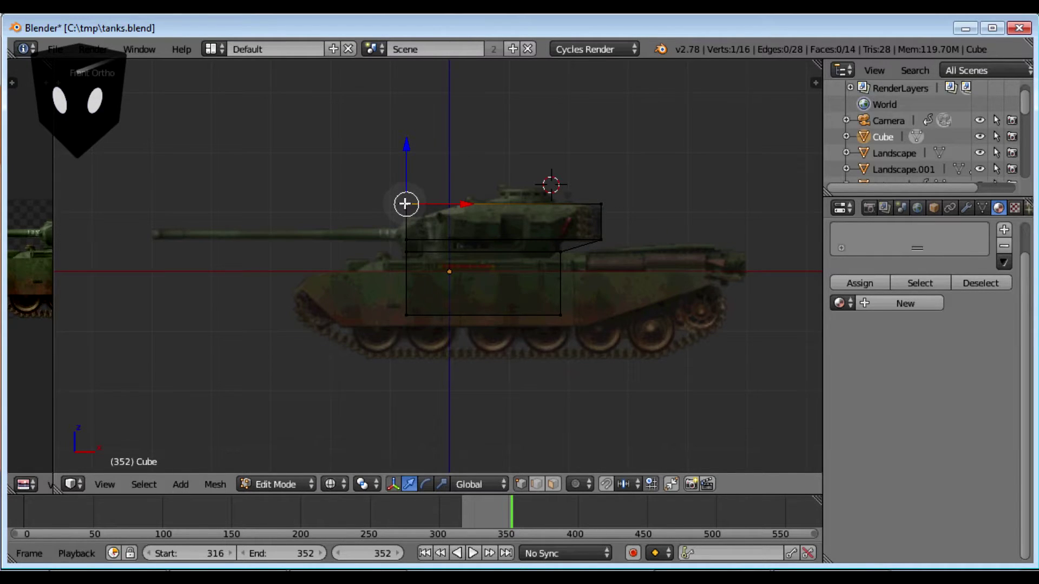
middle_click_drag(406, 204, 510, 222)
key("KP_1")
key("b")
left_click_drag(390, 191, 420, 212)
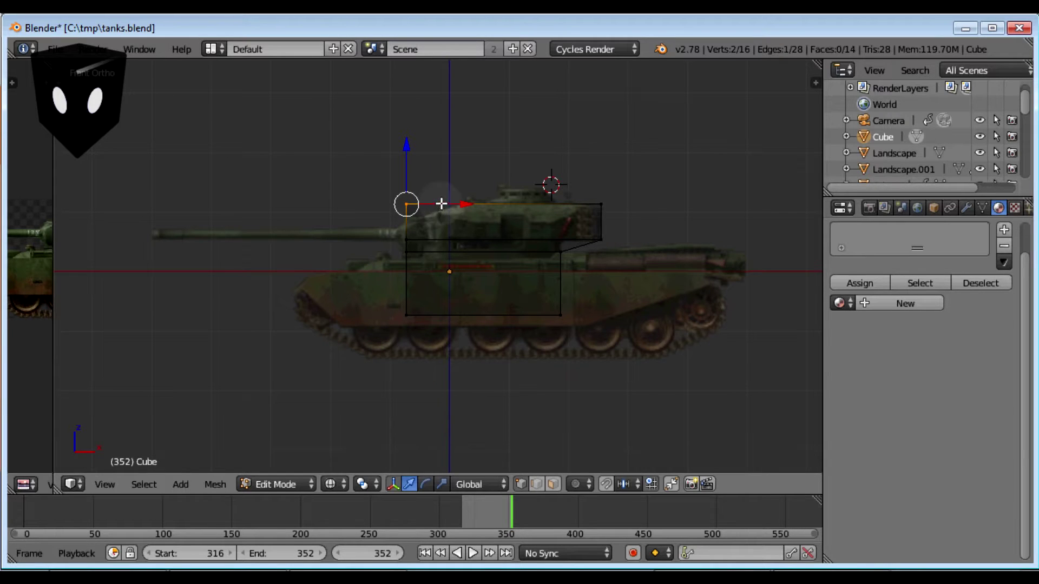
left_click_drag(407, 146, 419, 163)
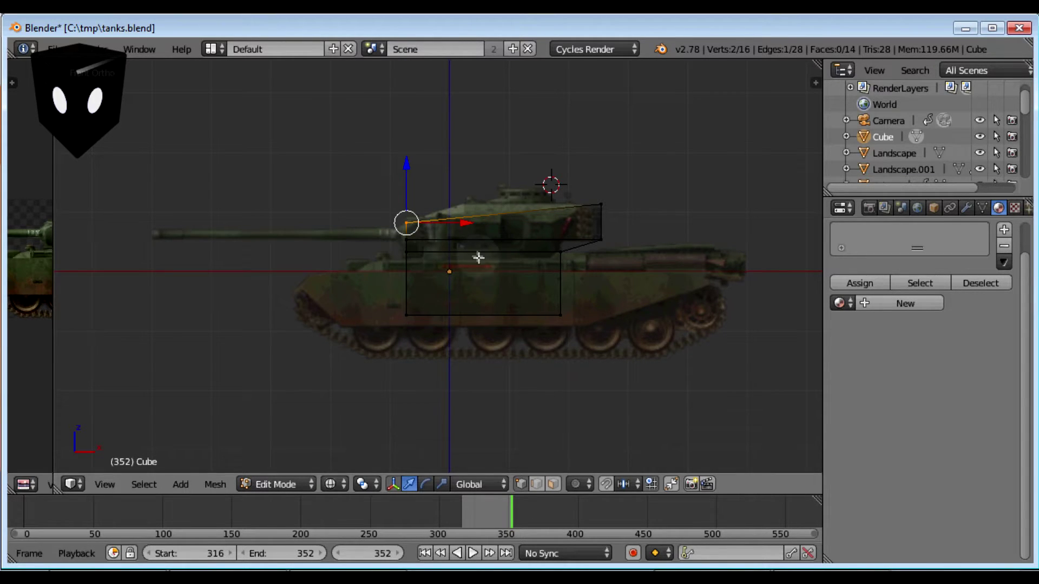
- Select the hull block's bottom vertices and lower them to the lower edge of the pictured hull
right_click(407, 253)
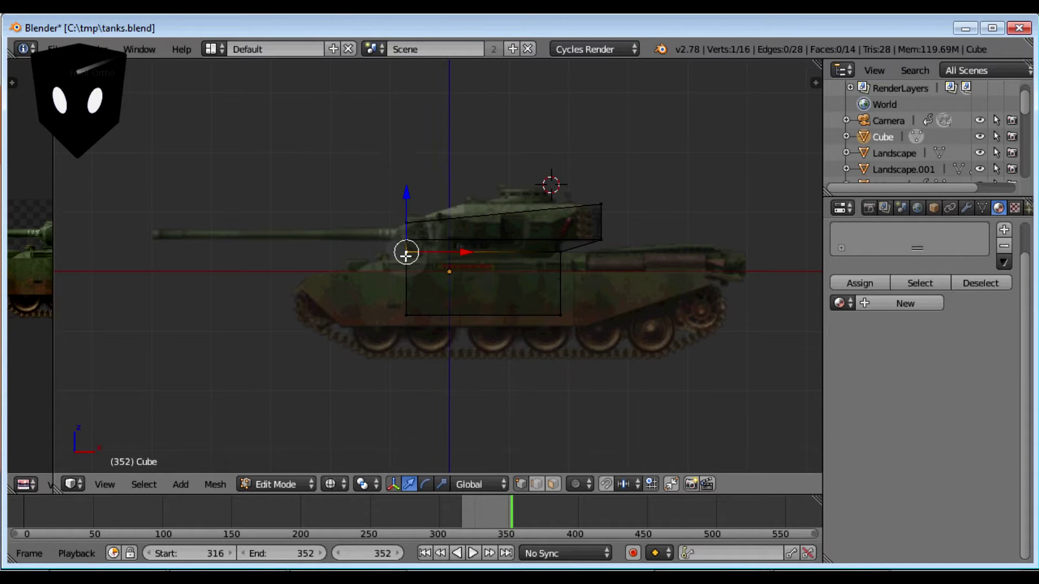
key("b")
left_click_drag(389, 303, 609, 341)
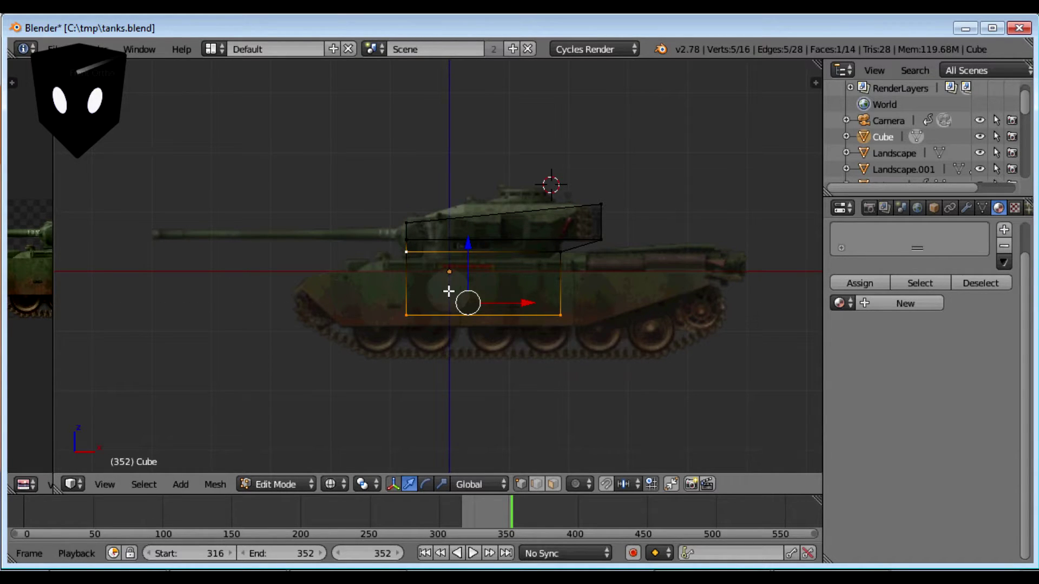
key("a")
key("c")
left_click_drag(392, 304, 573, 339)
key("Escape")
left_click_drag(483, 265, 492, 281)
- Extrude the hull block's rear face backward to the rear end of the pictured hull
right_click(565, 323)
key("b")
left_click_drag(581, 348, 554, 241)
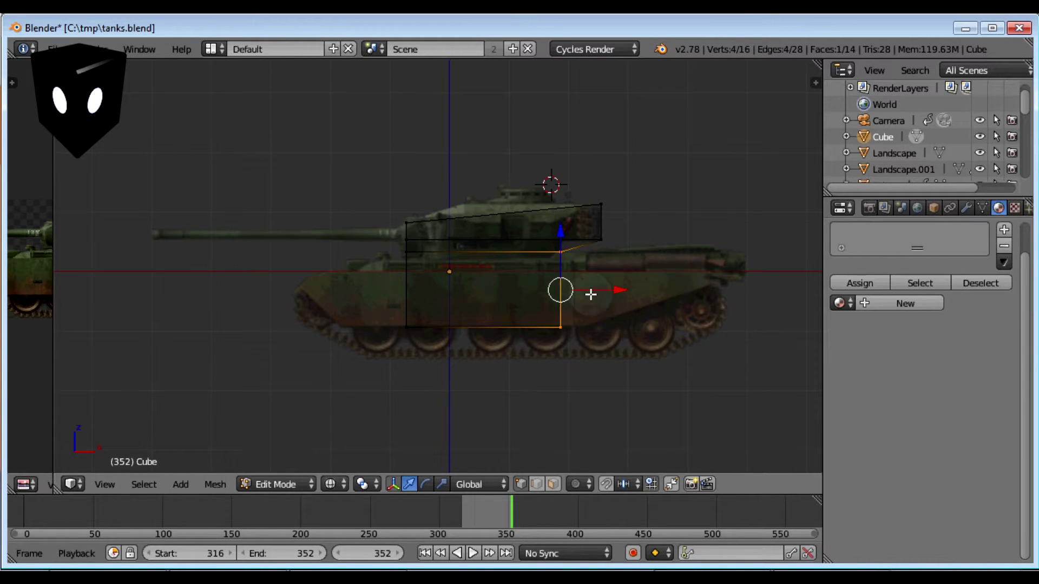
key("e")
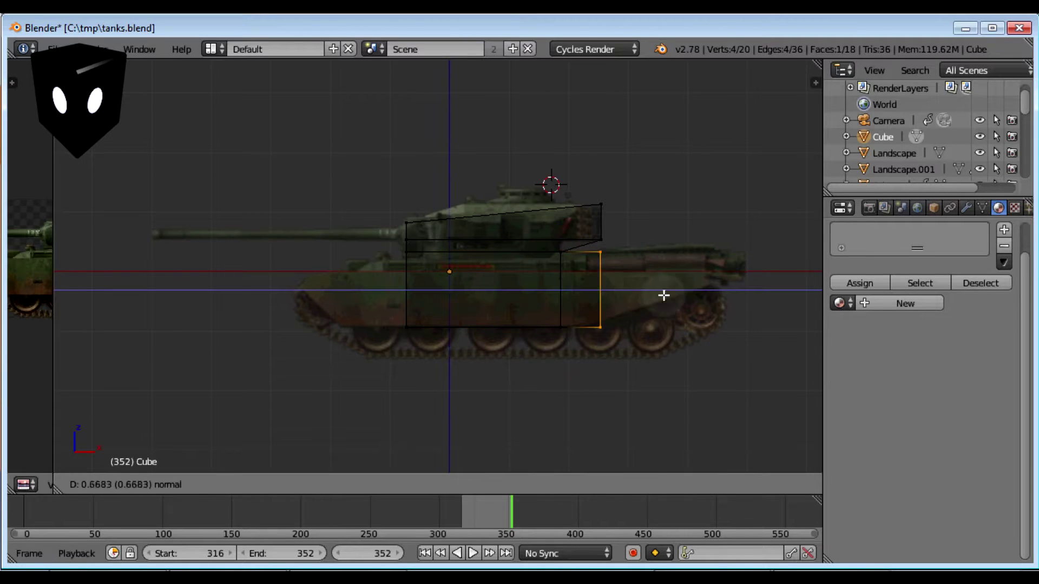
left_click(778, 292)
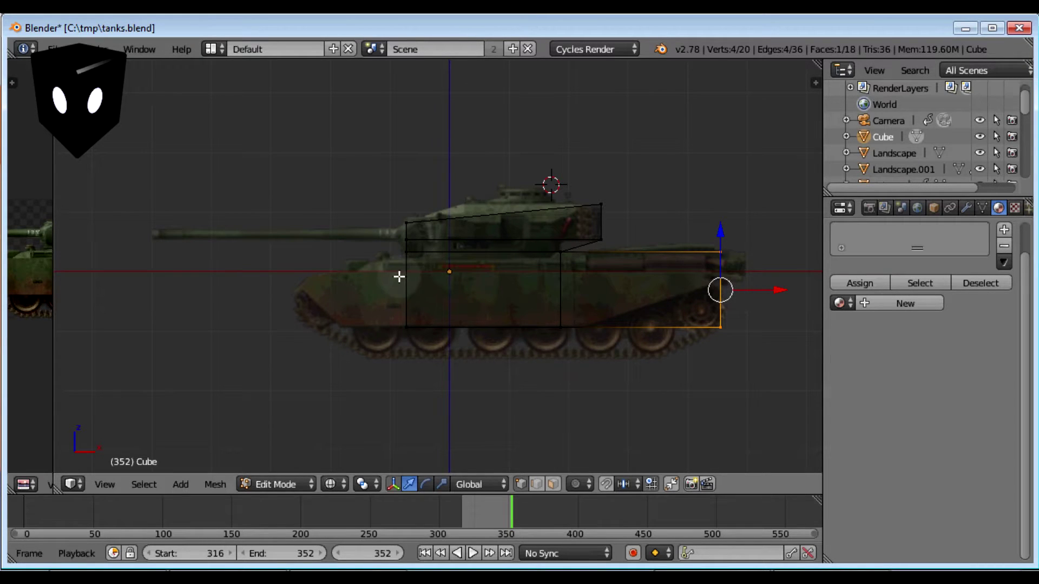
- Extrude the hull block's front face forward to just short of the pictured tank's nose
right_click(392, 245)
key("a")
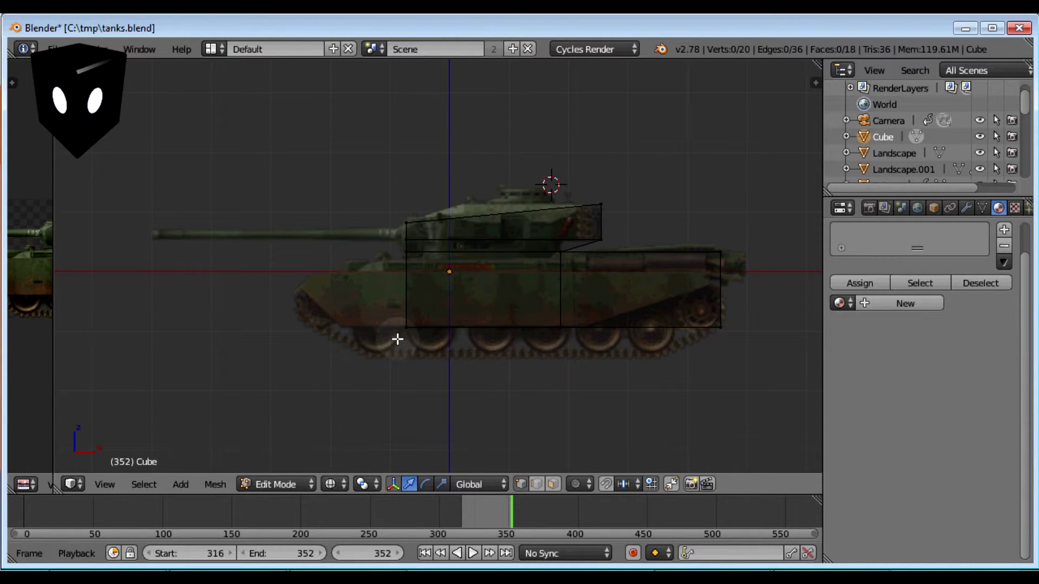
key("b")
left_click_drag(397, 339, 413, 248)
key("e")
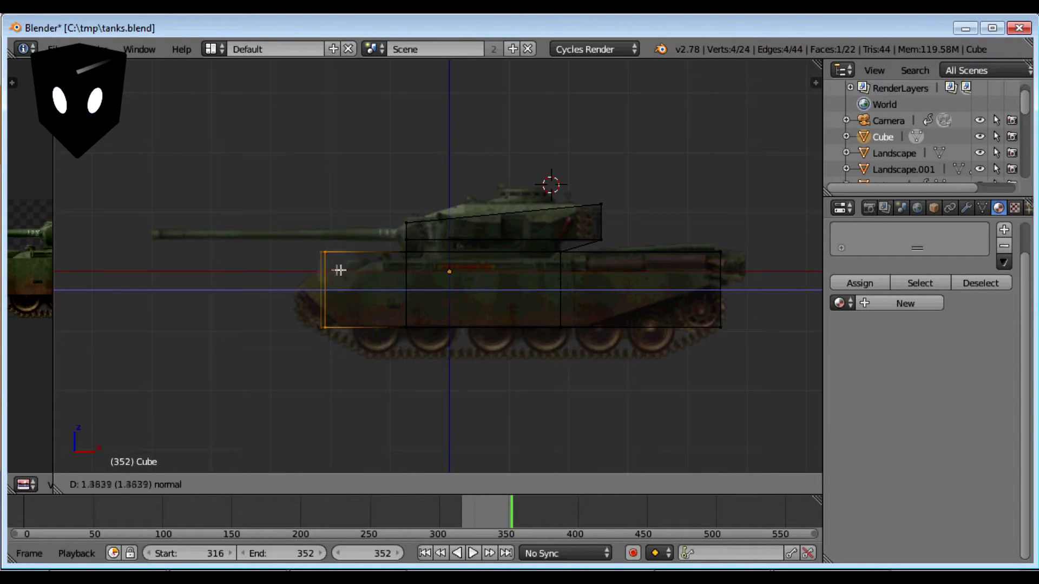
left_click(328, 271)
- Lower the hull's front top edge by about 0.41 along Z to follow the pictured front slope
right_click(312, 252)
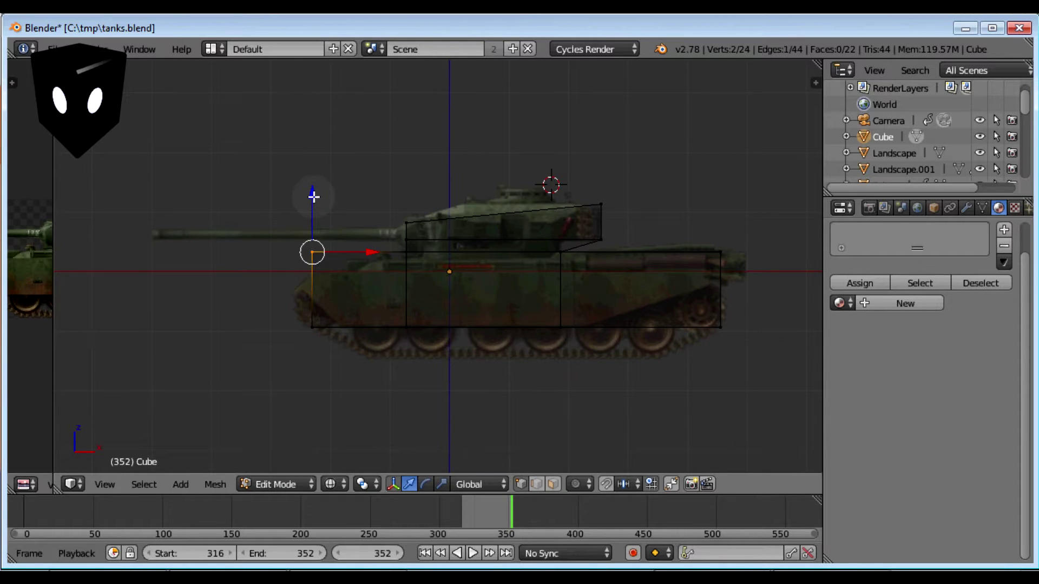
key("e")
key("z")
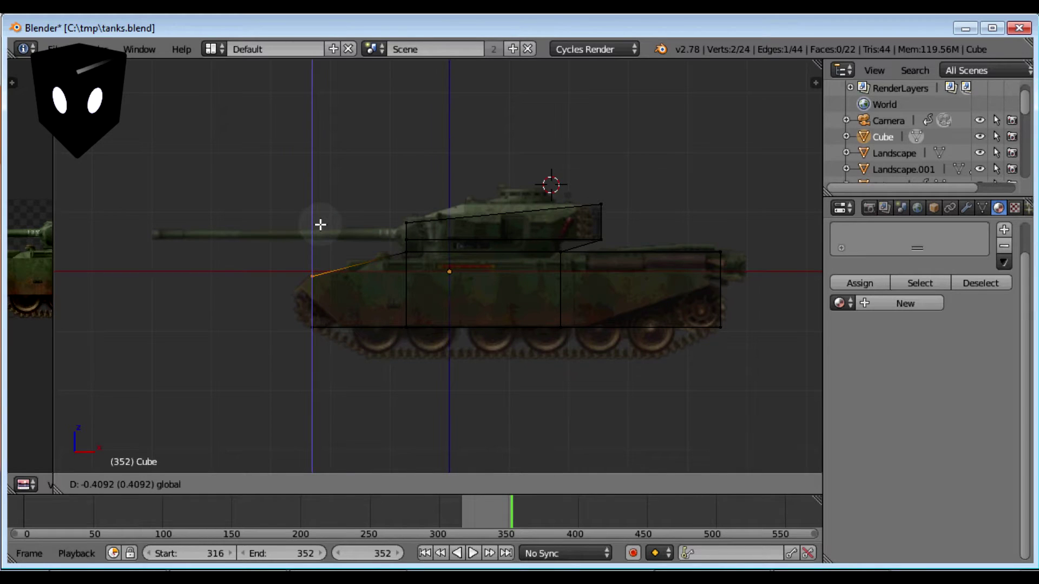
left_click(320, 224)
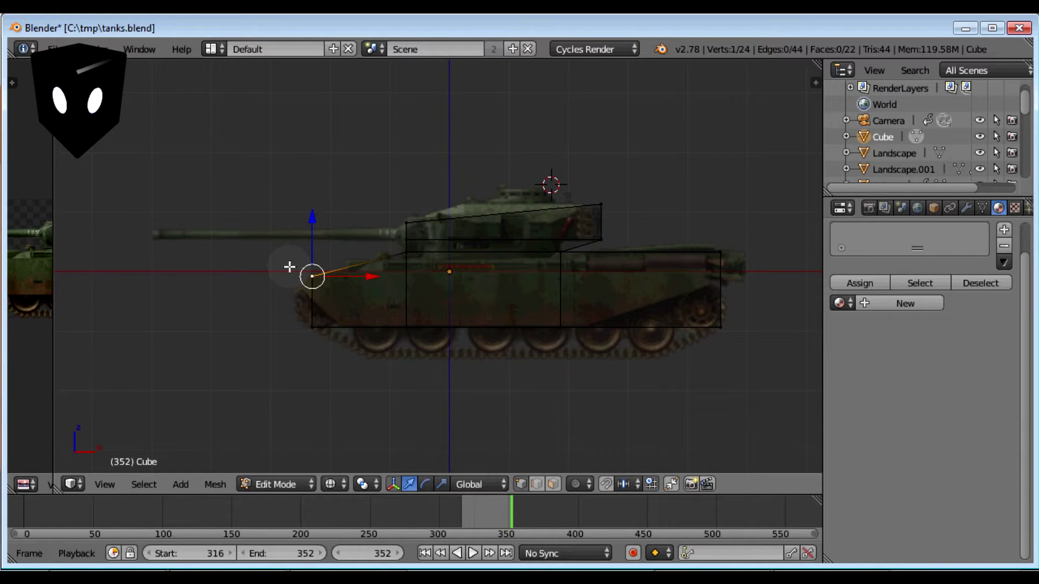
- Extrude the hull's front face slightly forward to the nose tip and scale it to about 0.42 along Z
left_click_drag(289, 267, 338, 347)
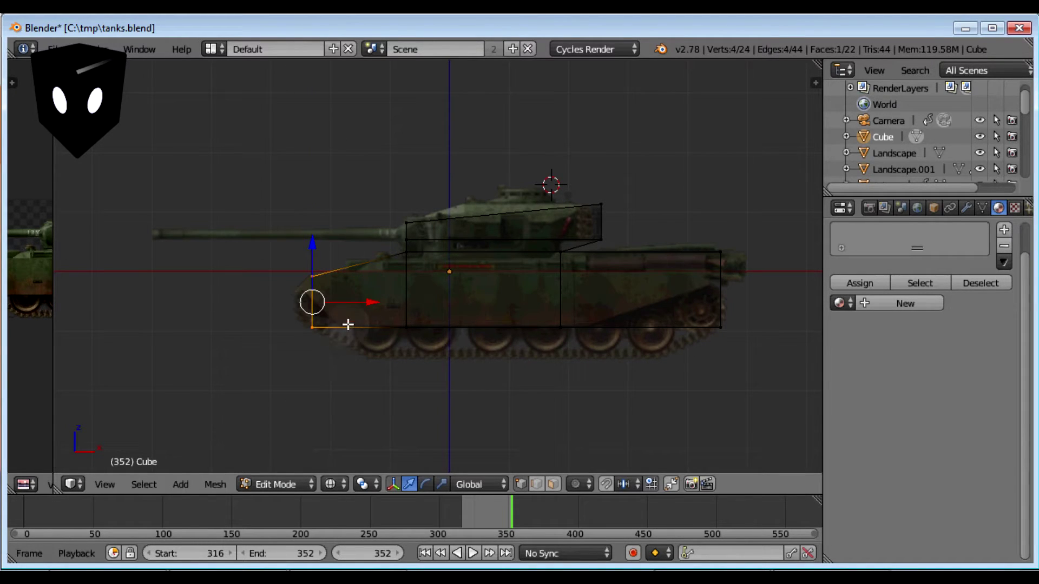
key("e")
left_click(351, 318)
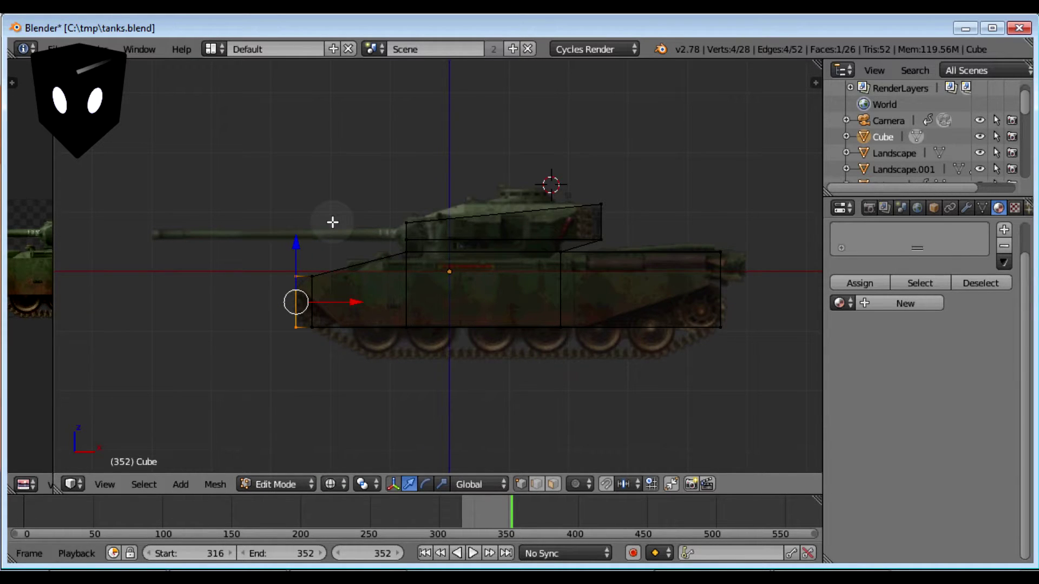
key("s")
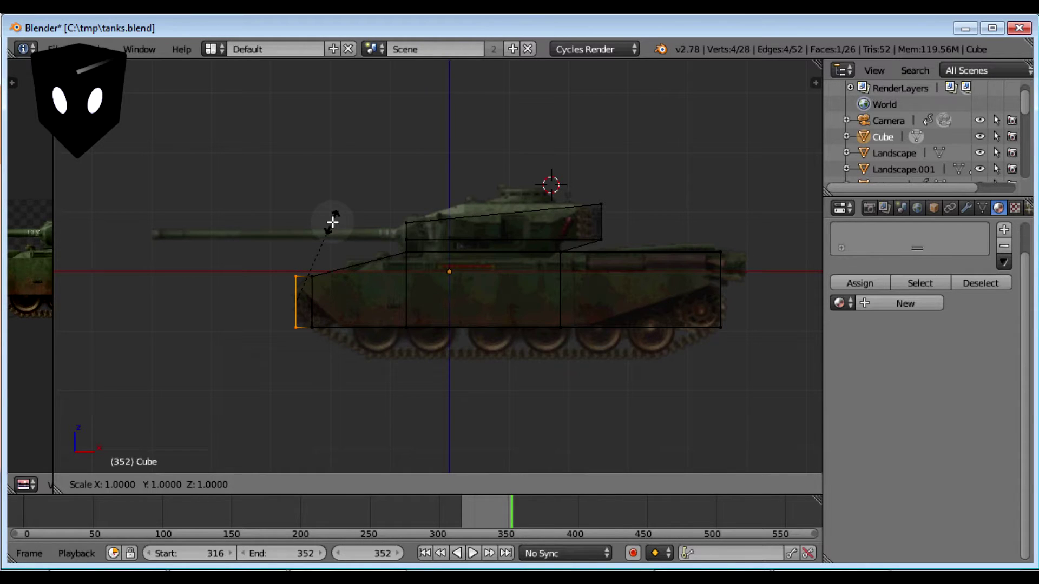
key("z")
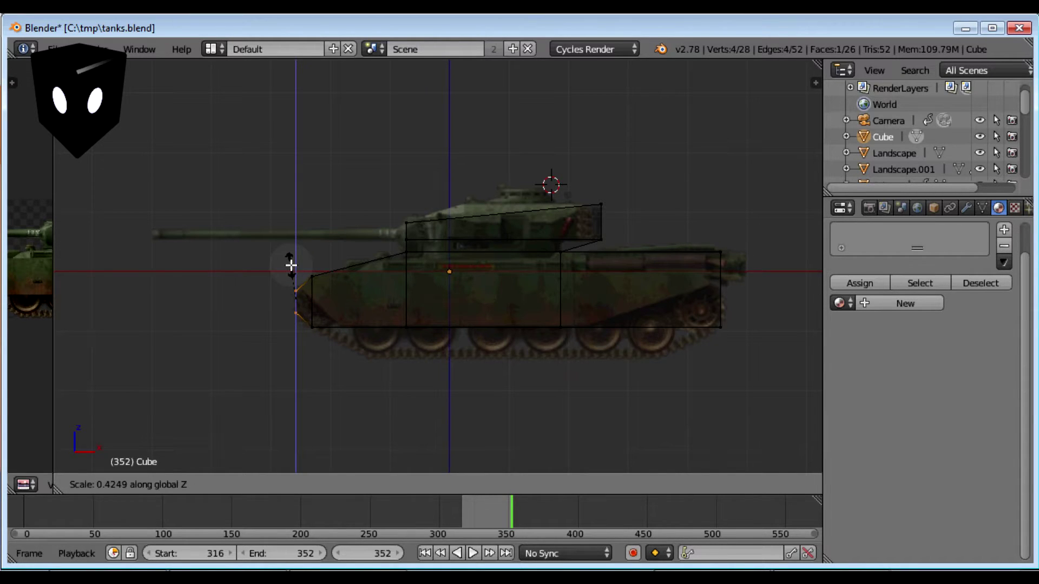
left_click(291, 265)
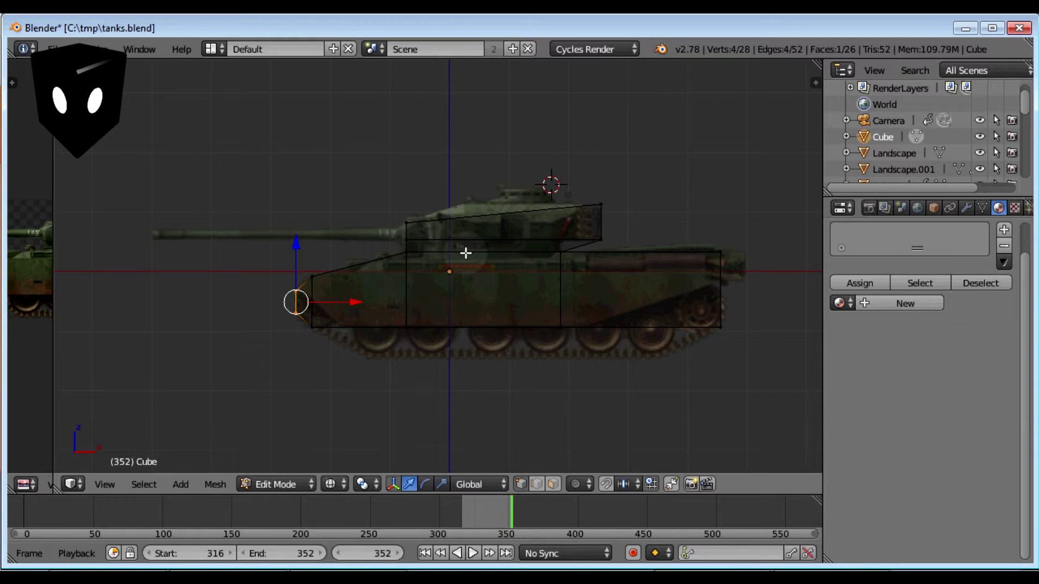
- Add a vertical loop cut through the turret and middle hull, slid toward the front, and raise its roof vertices to the pictured roofline
key("ctrl+r")
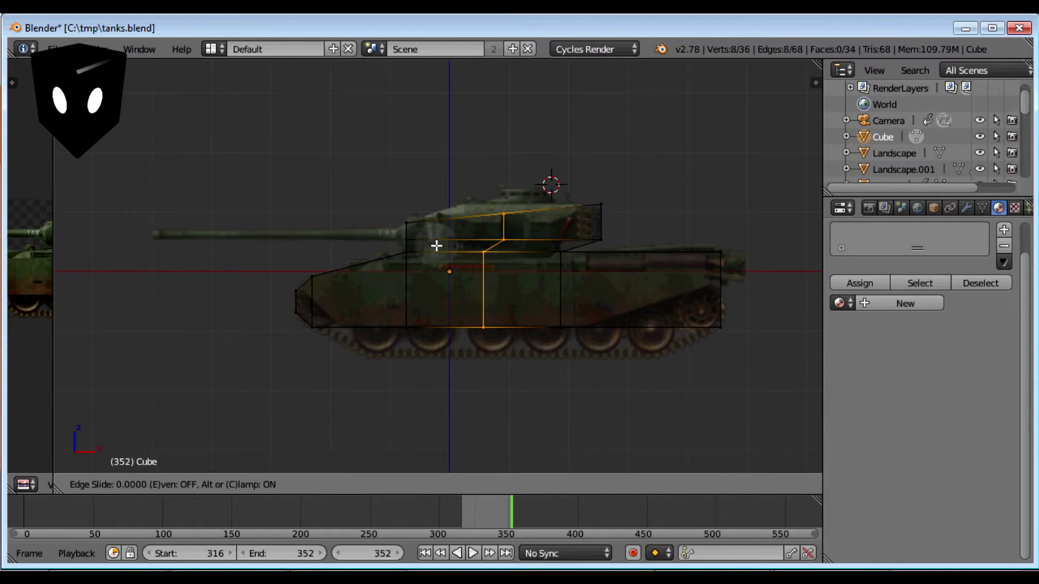
left_click(400, 244)
right_click(458, 198)
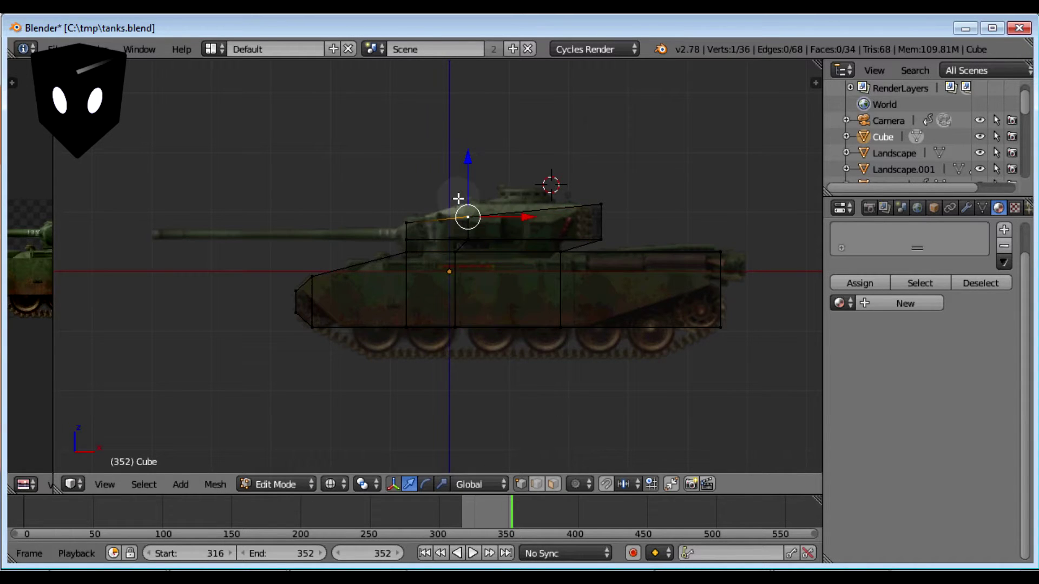
right_click(464, 217, "shift")
key("g")
key("z")
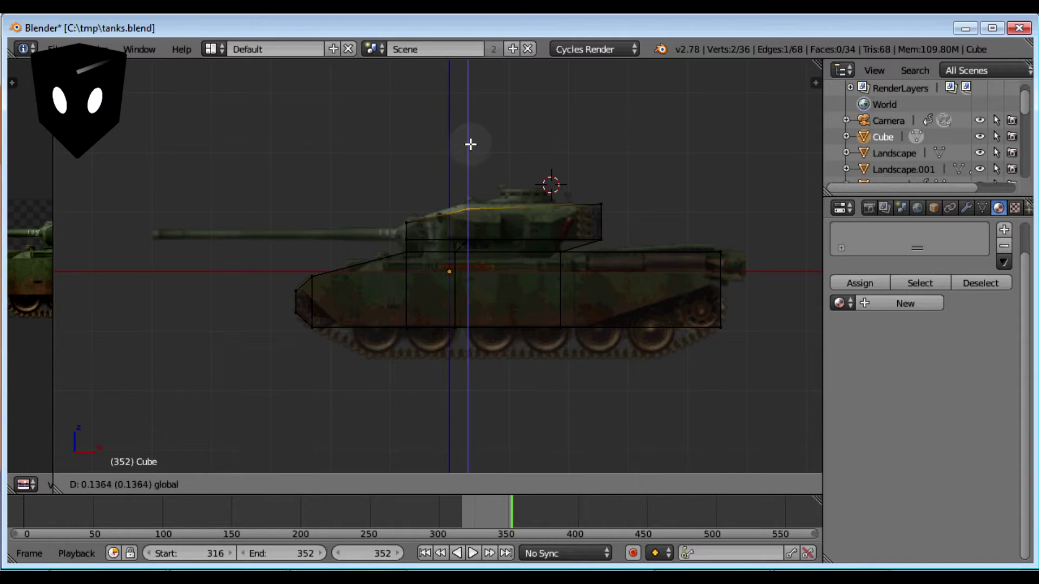
left_click(471, 138)
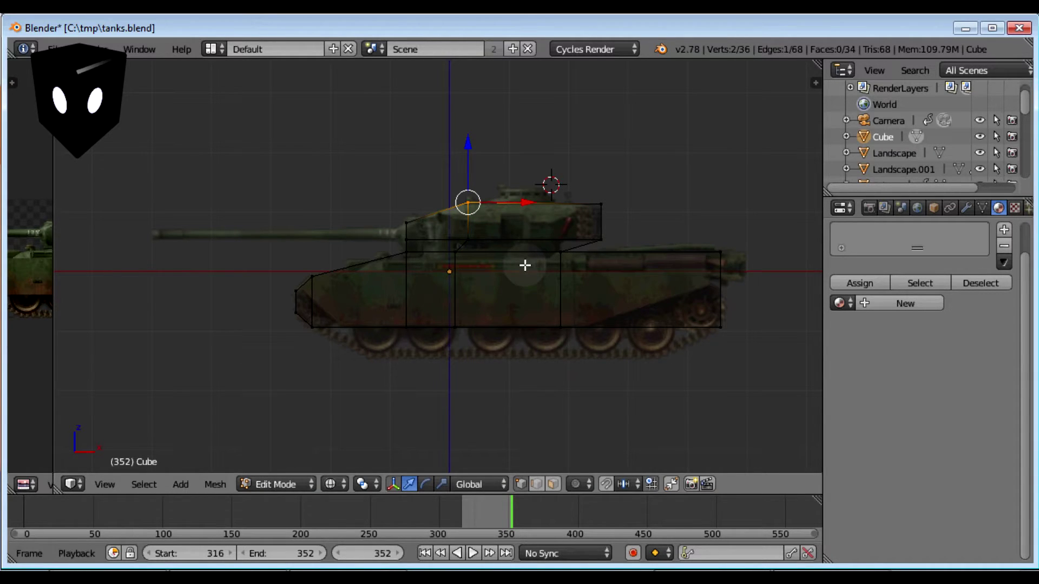
- Leave mesh editing and display the tank body with solid shading
middle_click_drag(507, 296, 487, 345)
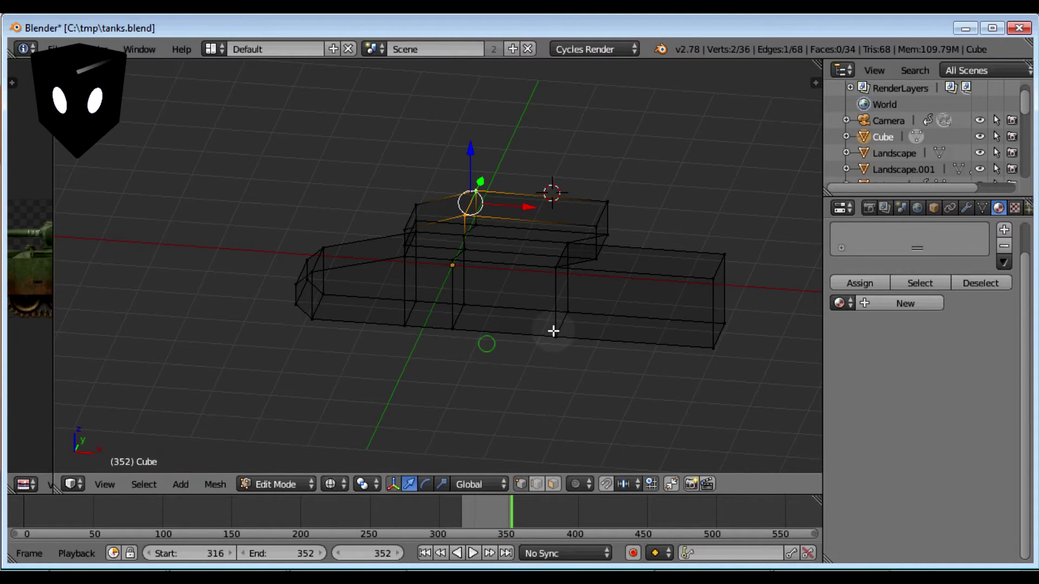
key("Tab")
key("z")
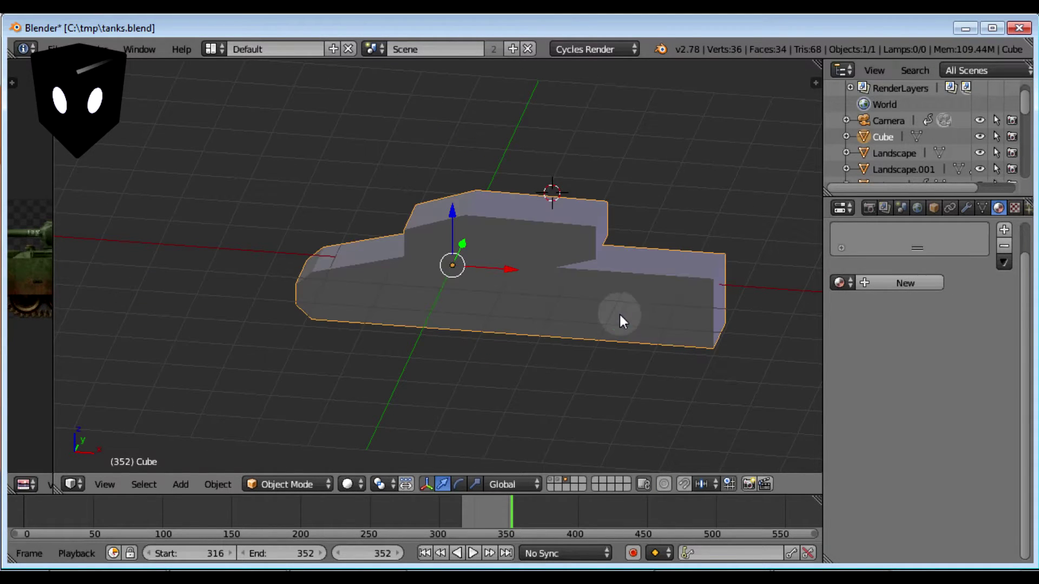
key("KP_1")
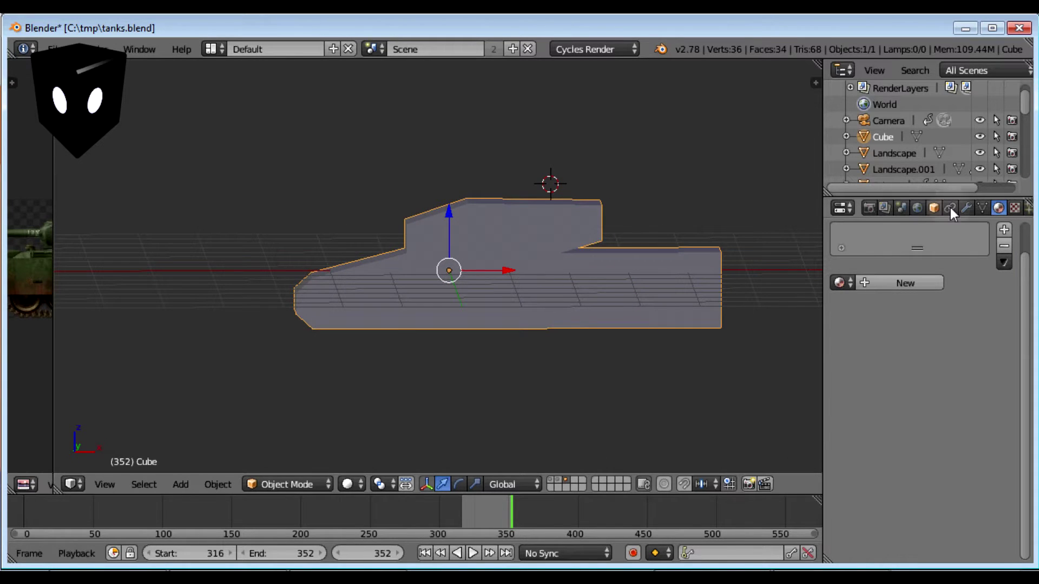
- Add a Mirror modifier to the tank body, mirroring across Y instead of X
left_click(966, 208)
left_click(868, 264)
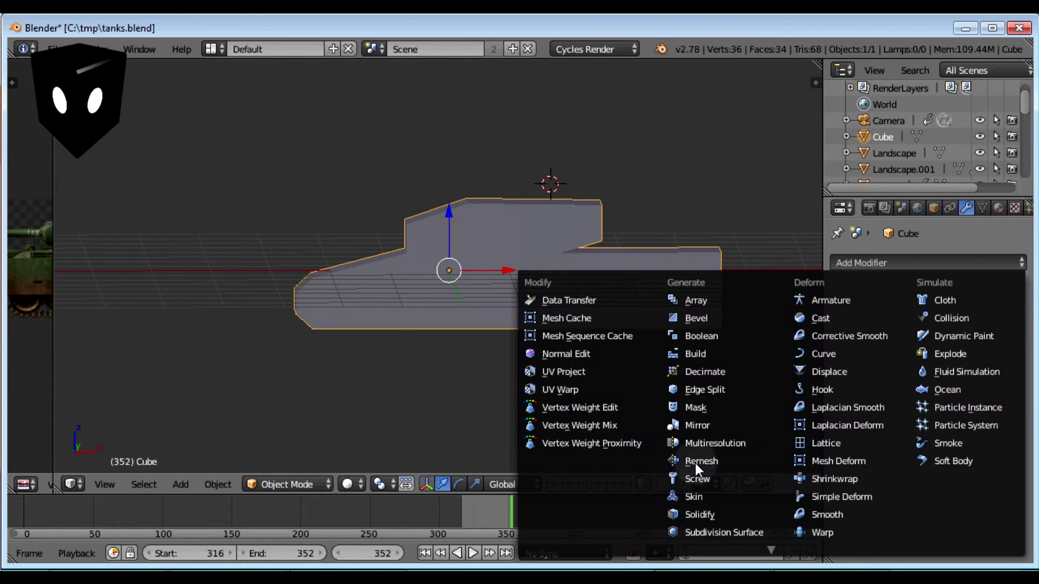
left_click(692, 427)
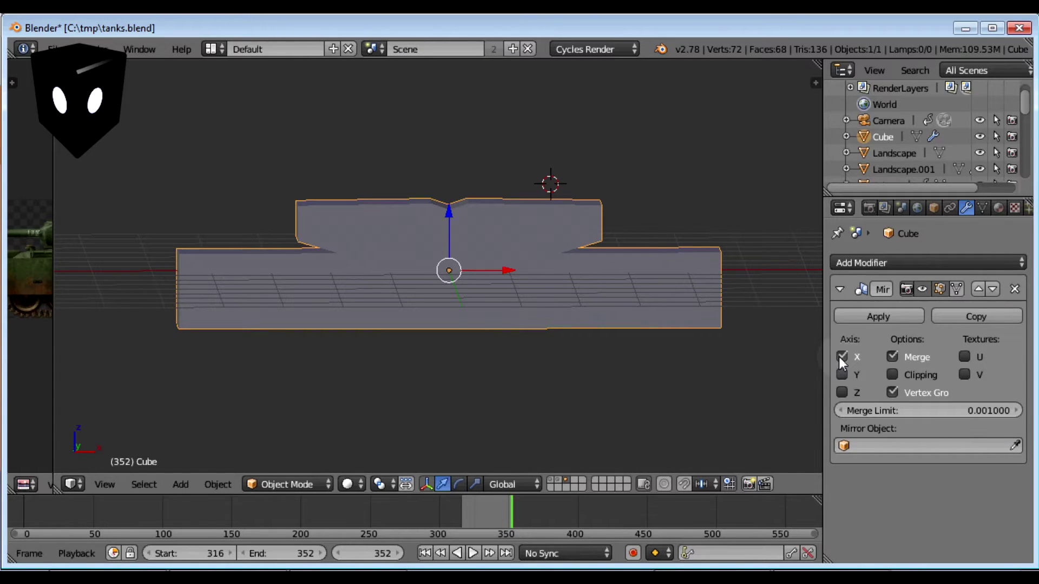
right_click(489, 243)
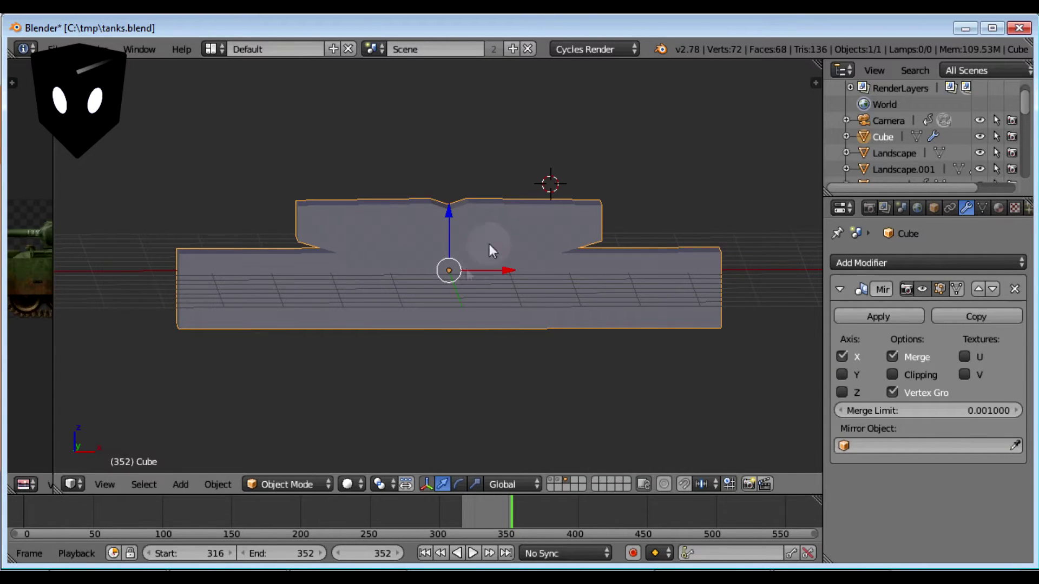
left_click(842, 356)
left_click(842, 375)
right_click(466, 362)
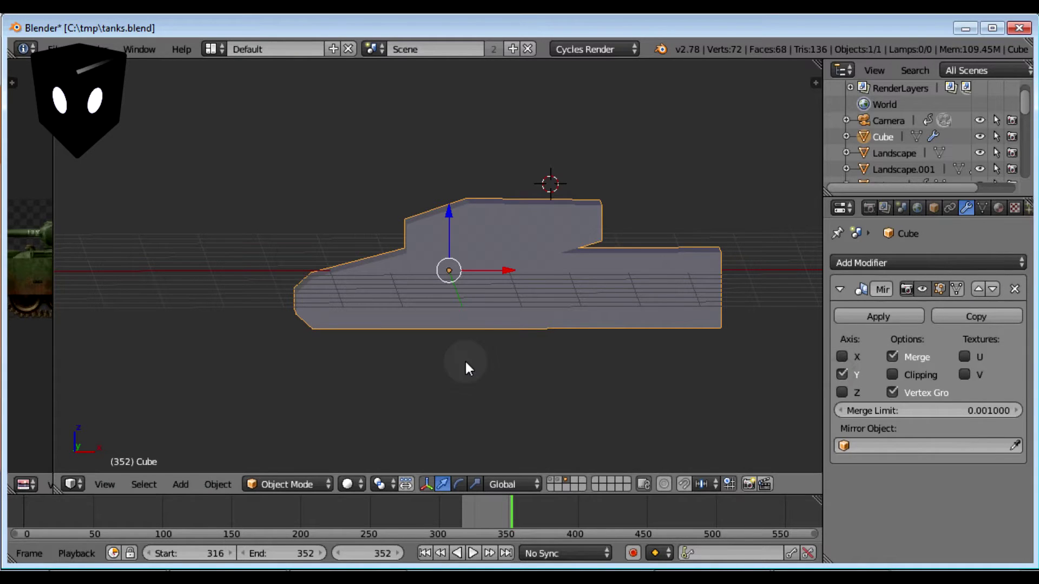
- Set the Mirror modifier's merge limit to 0.1
left_click(881, 409)
type("0.1")
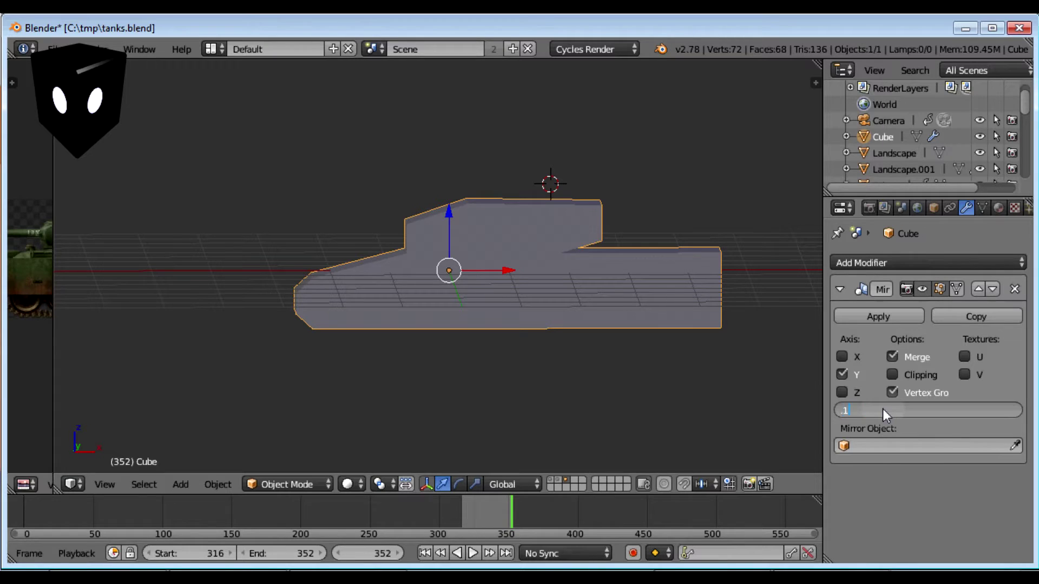
key("Return")
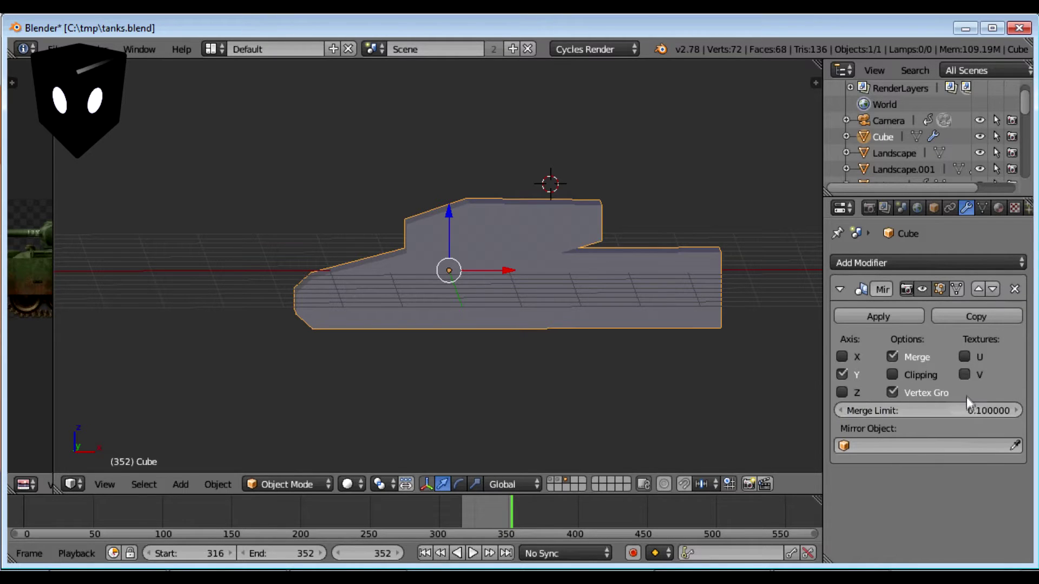
right_click(536, 356)
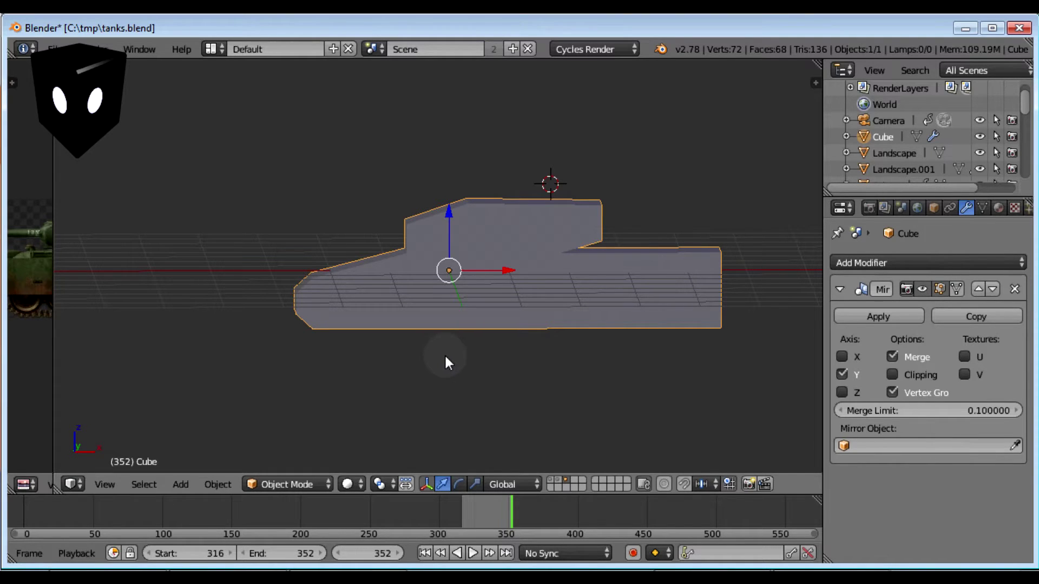
- Move the whole mesh about 0.55 along negative Y so its inner side meets the mirrored half at the centre line
key("Tab")
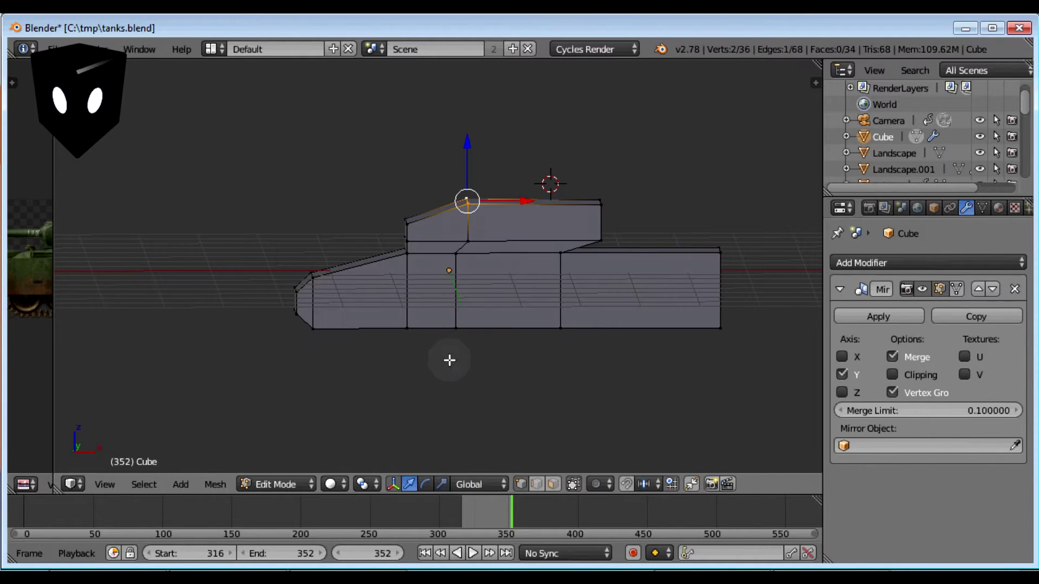
key("KP_7")
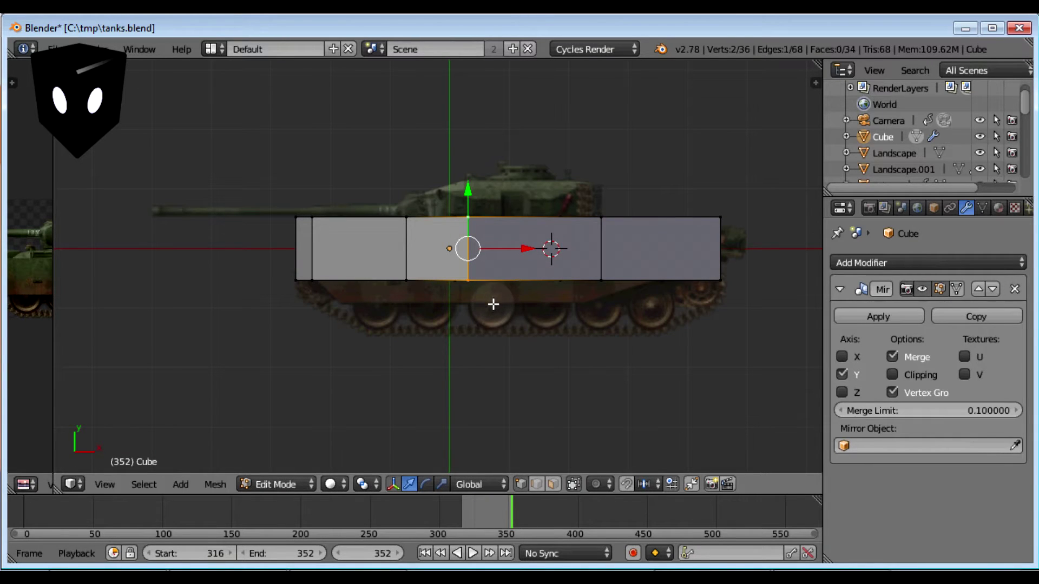
key("a")
key("a")
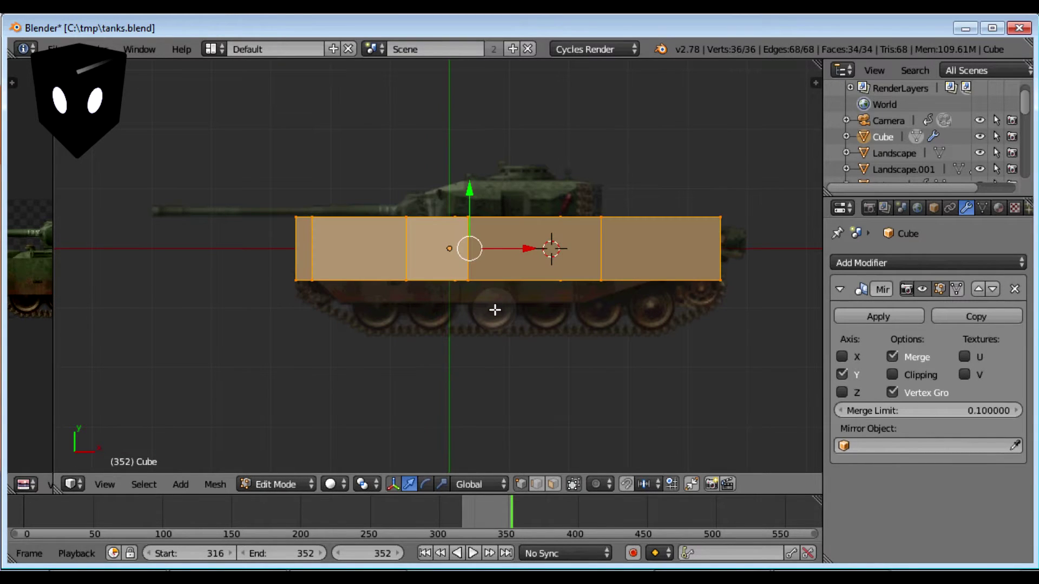
key("g")
key("y")
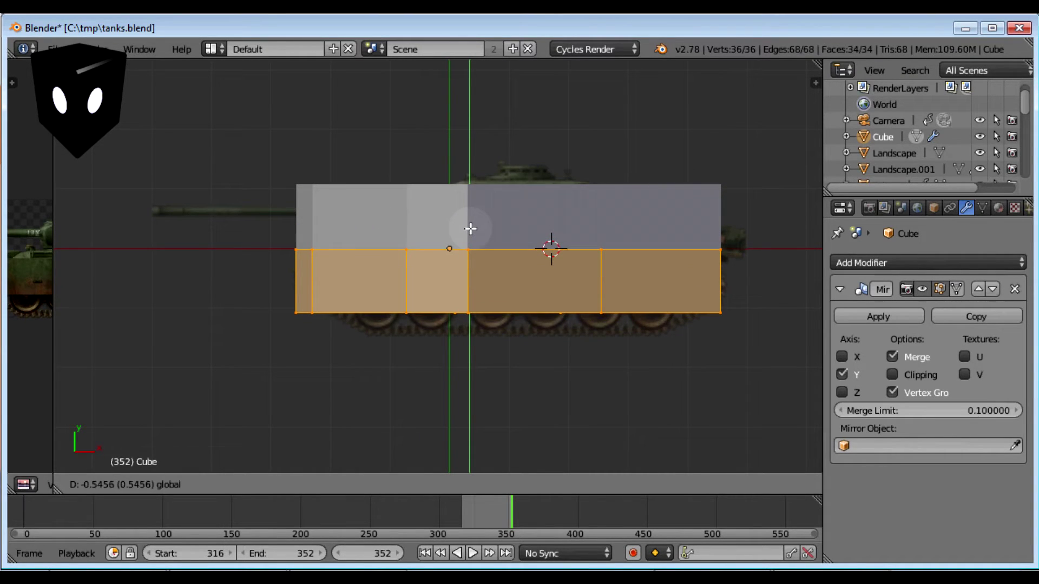
left_click(470, 230)
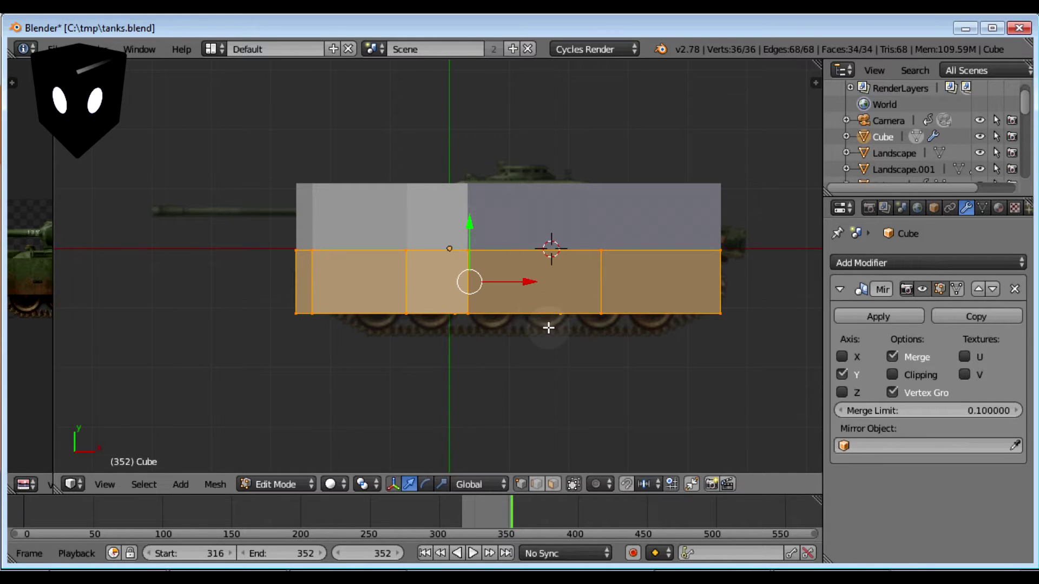
- Select the five outer side faces of the hull below the turret in face mode and extrude them outward about 0.89
middle_click_drag(519, 316, 546, 243)
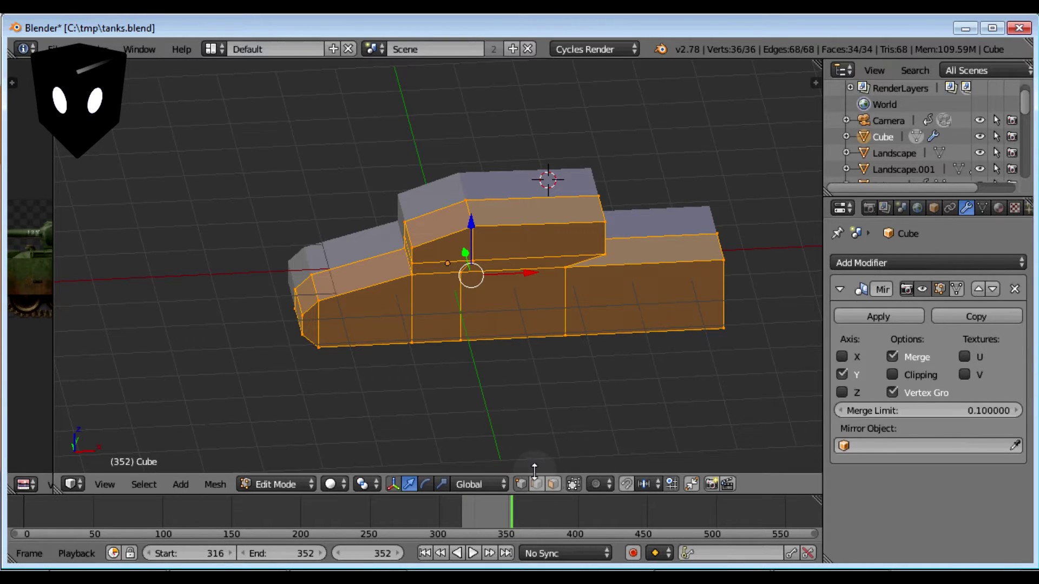
left_click(552, 484)
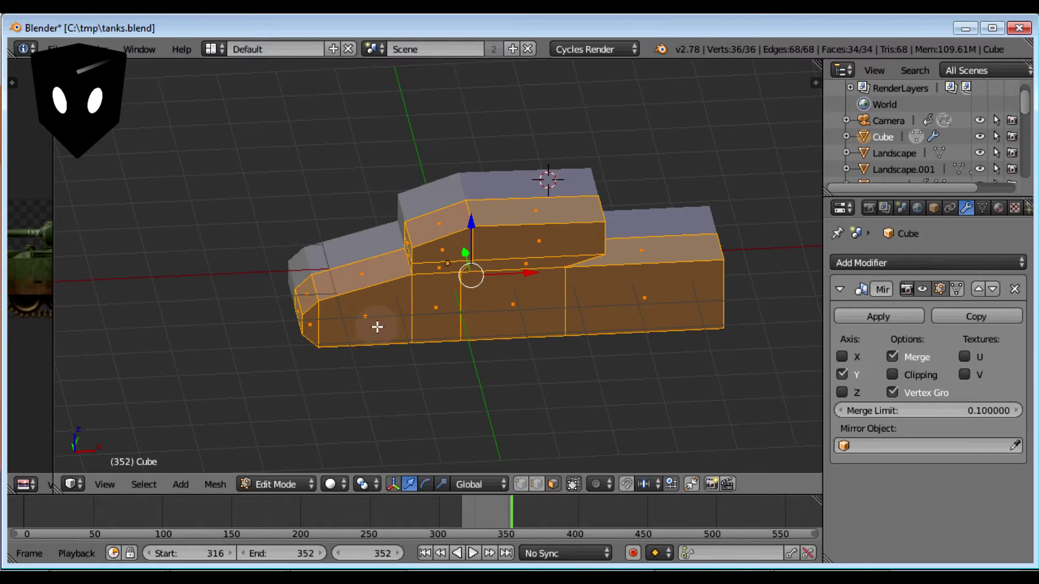
right_click(345, 328)
right_click(313, 323, "shift")
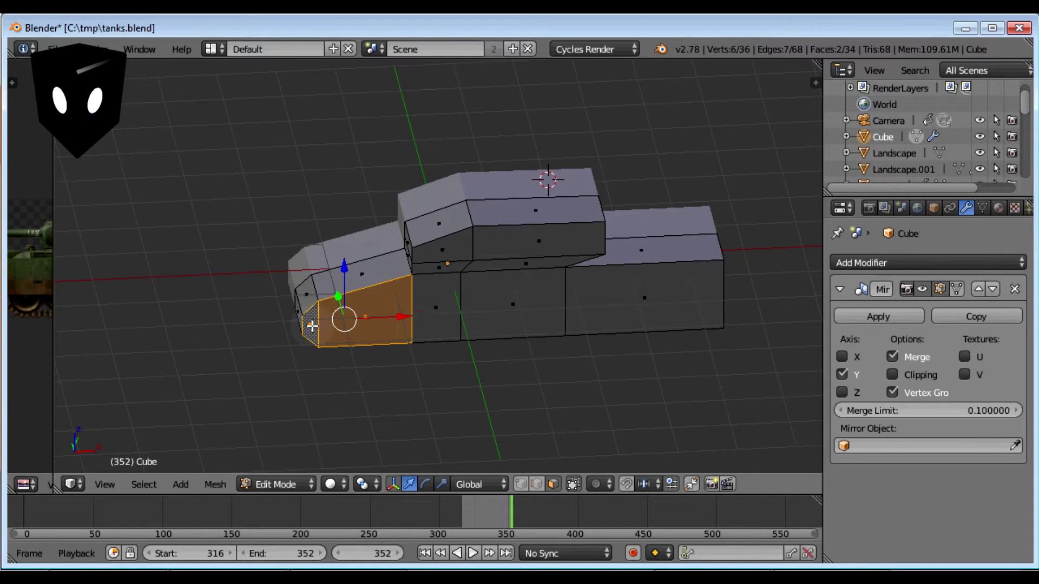
right_click(445, 319, "shift")
right_click(490, 311, "shift")
right_click(630, 311, "shift")
middle_click_drag(630, 311, 776, 341)
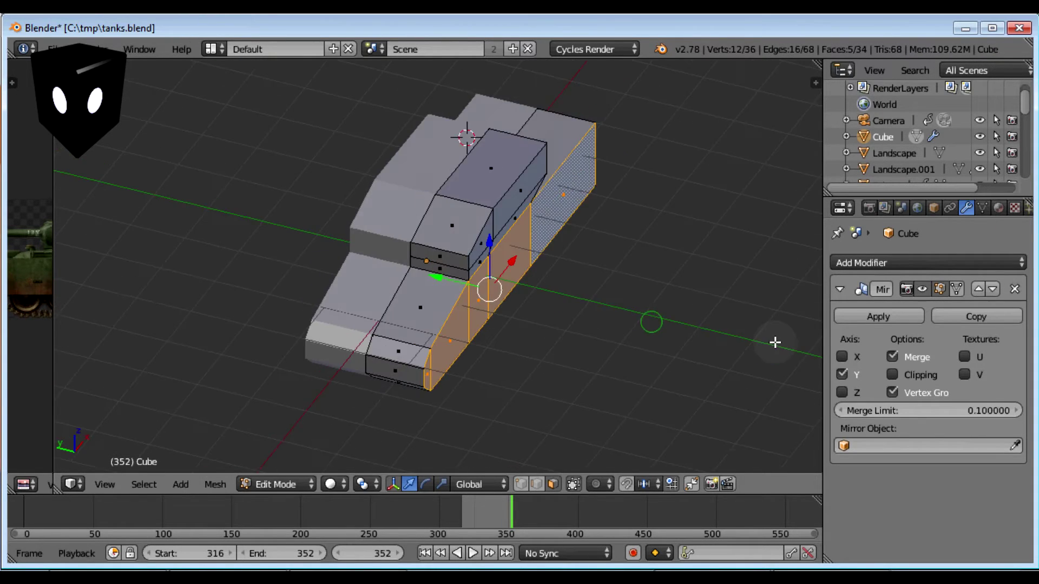
key("e")
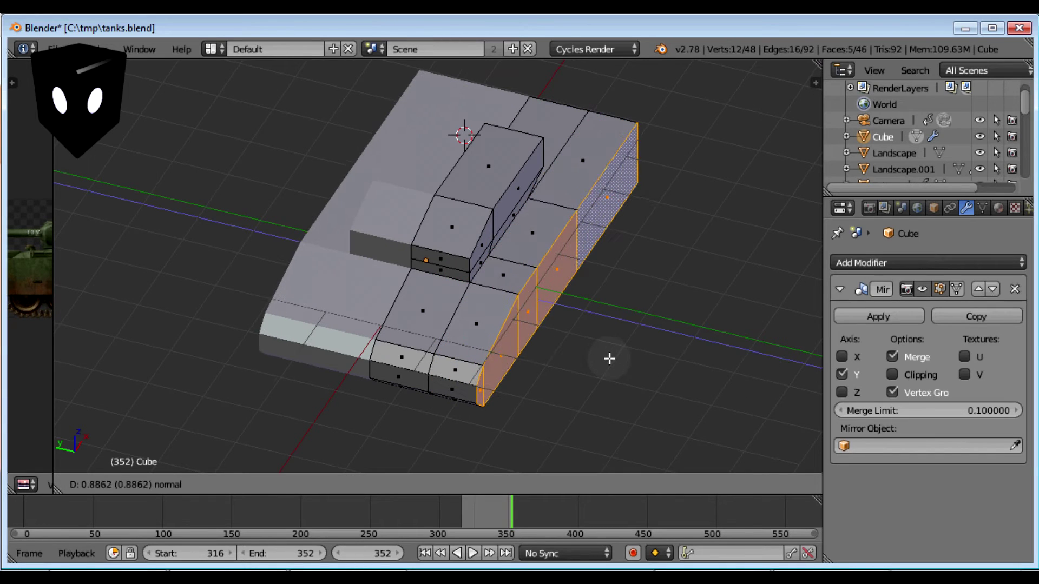
left_click(613, 353)
- Extrude the four underside faces of the hull's outer strip about 0.53 down to the bottom of the tracks in the reference image
middle_click_drag(606, 358, 516, 311)
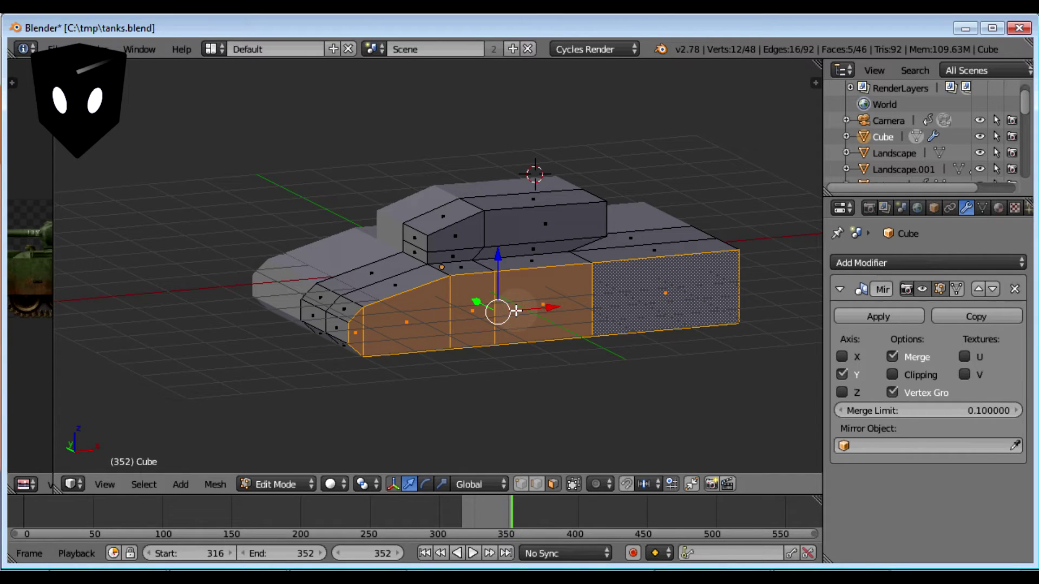
middle_click_drag(516, 307, 516, 310)
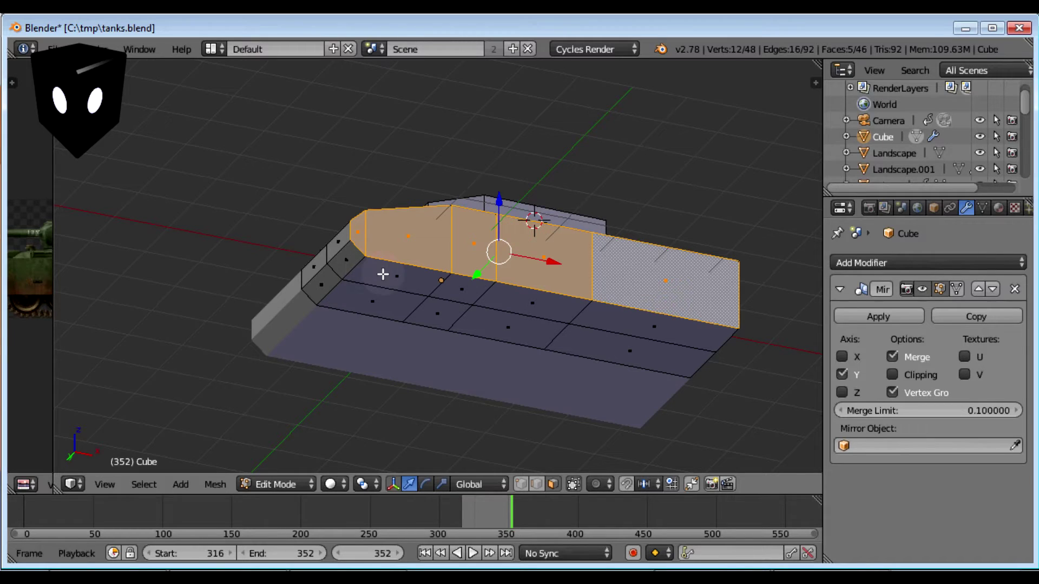
right_click(468, 294)
right_click(416, 278, "shift")
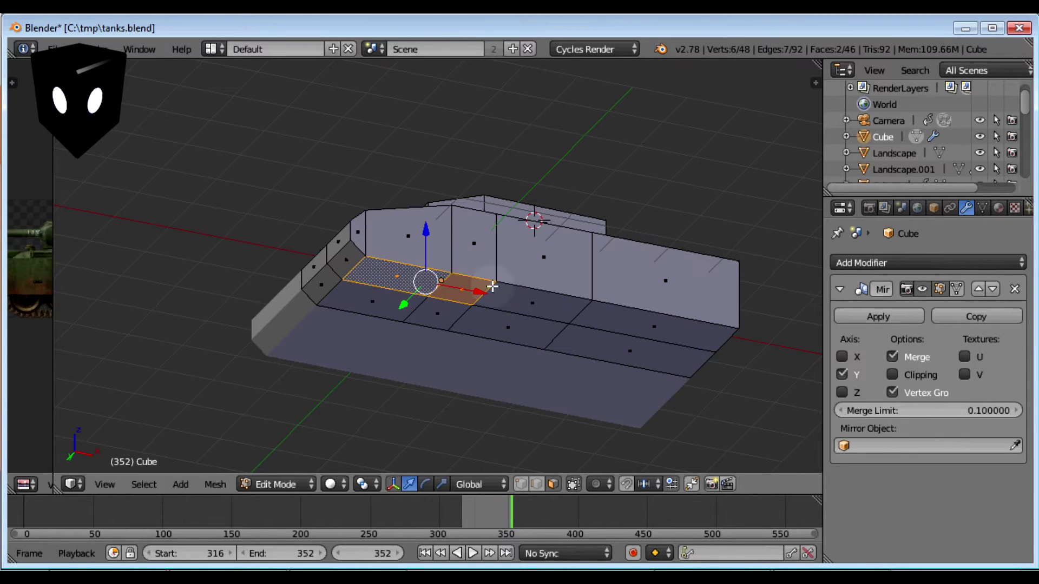
right_click(541, 303, "shift")
right_click(642, 326, "shift")
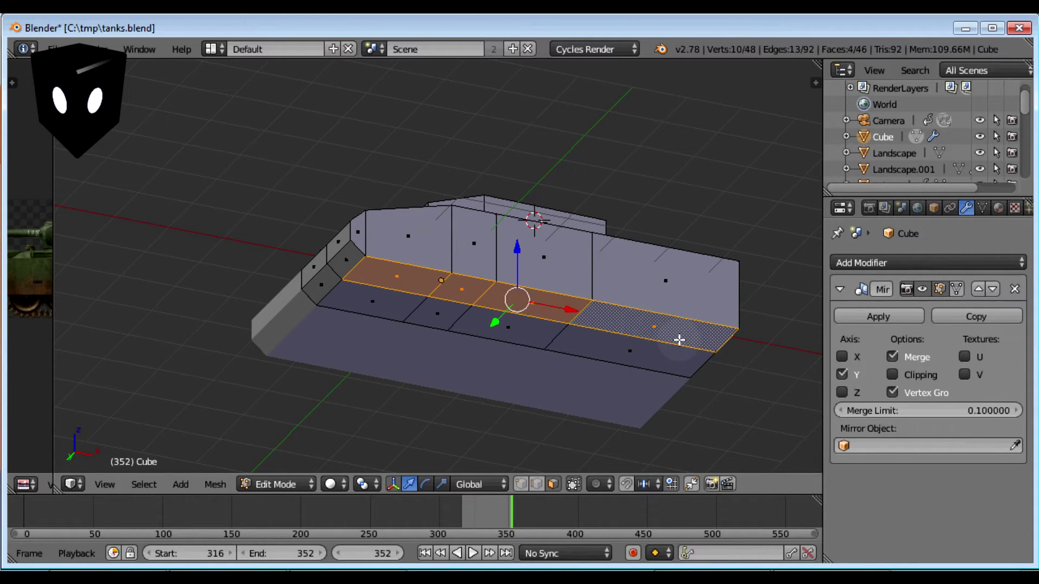
key("KP_1")
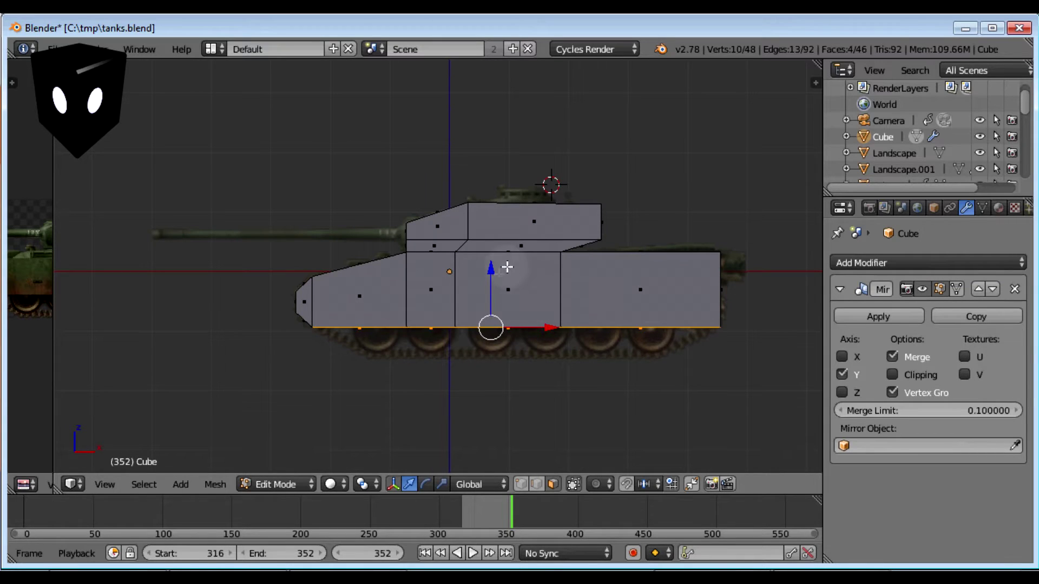
key("z")
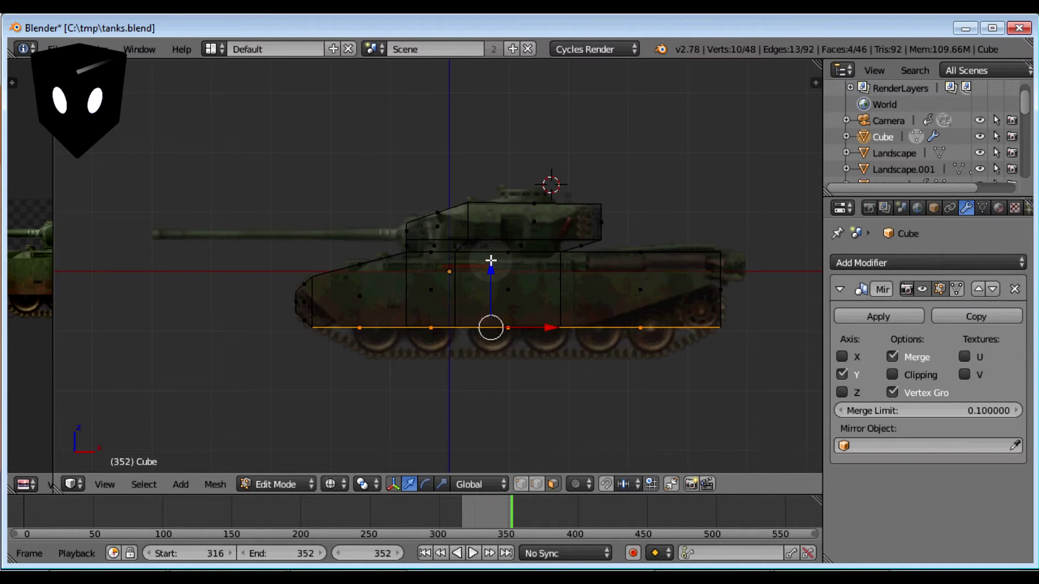
key("e")
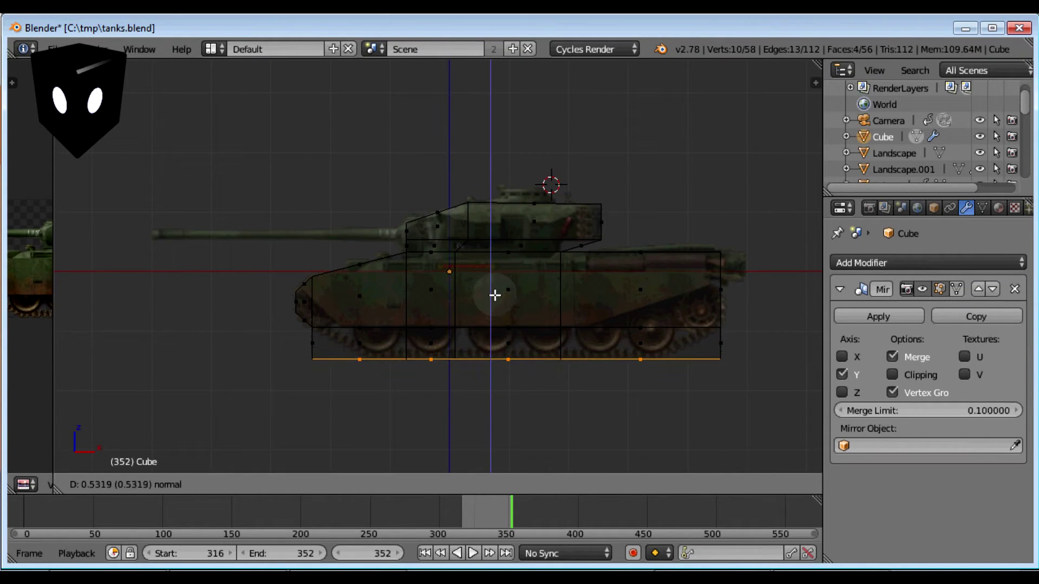
left_click(494, 295)
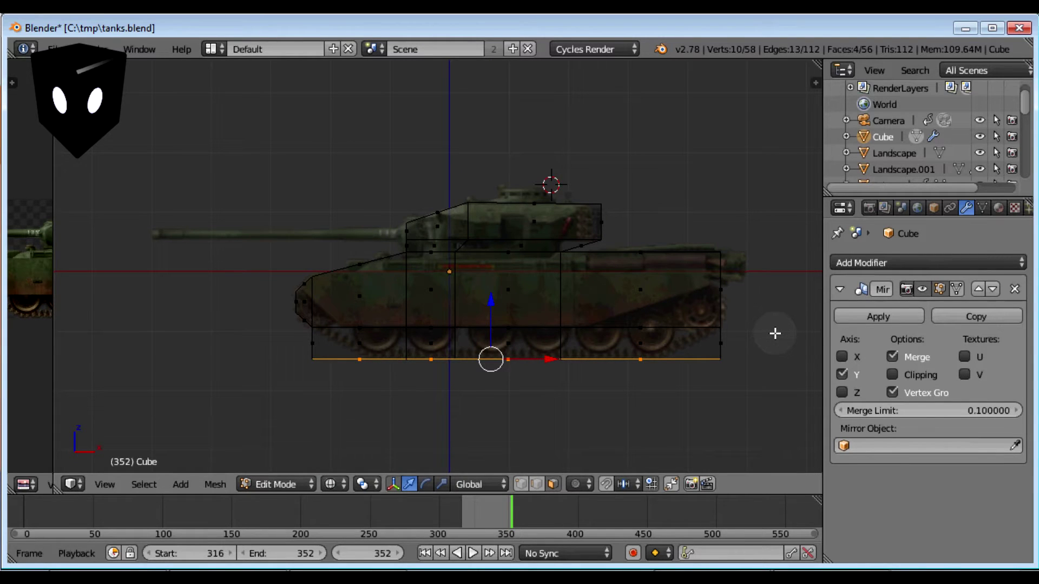
- Scale the extruded track-bottom faces inward along X so the ends slope like the tracks in the reference image
key("s")
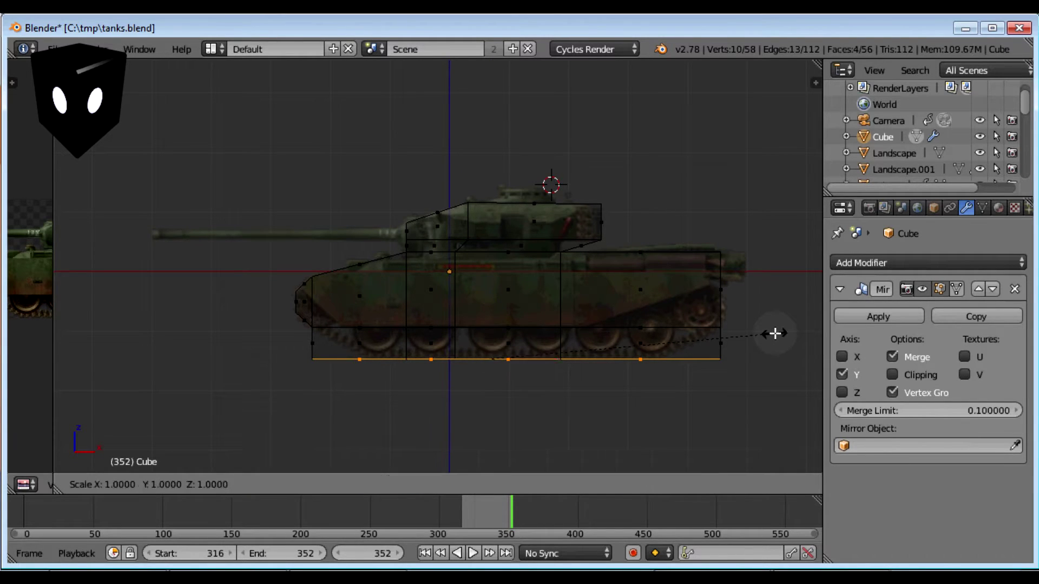
key("x")
left_click(698, 338)
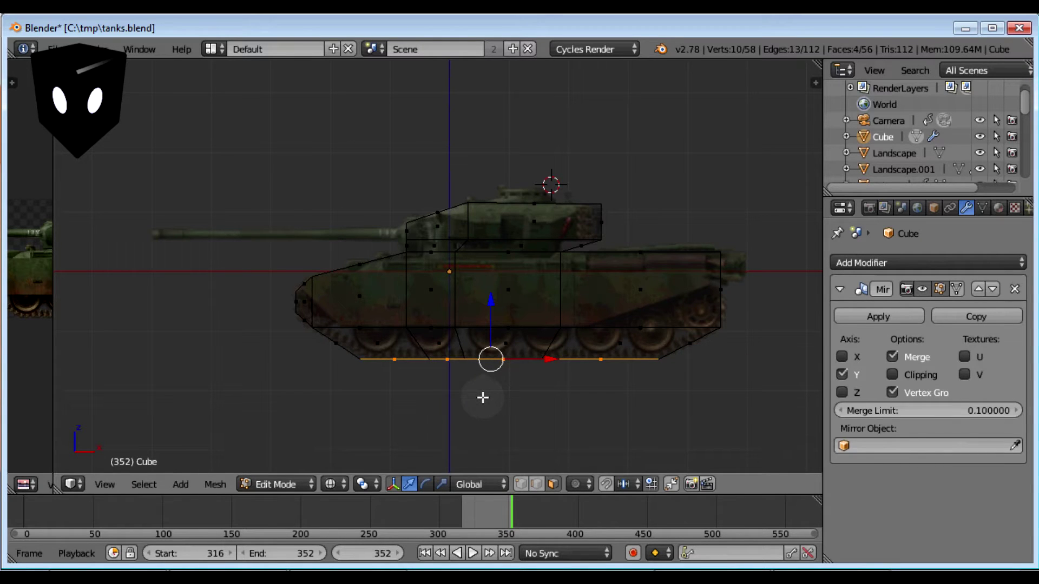
- Apply the Mirror modifier to the tank body in Object Mode and return to mesh editing
middle_click_drag(482, 397, 480, 434)
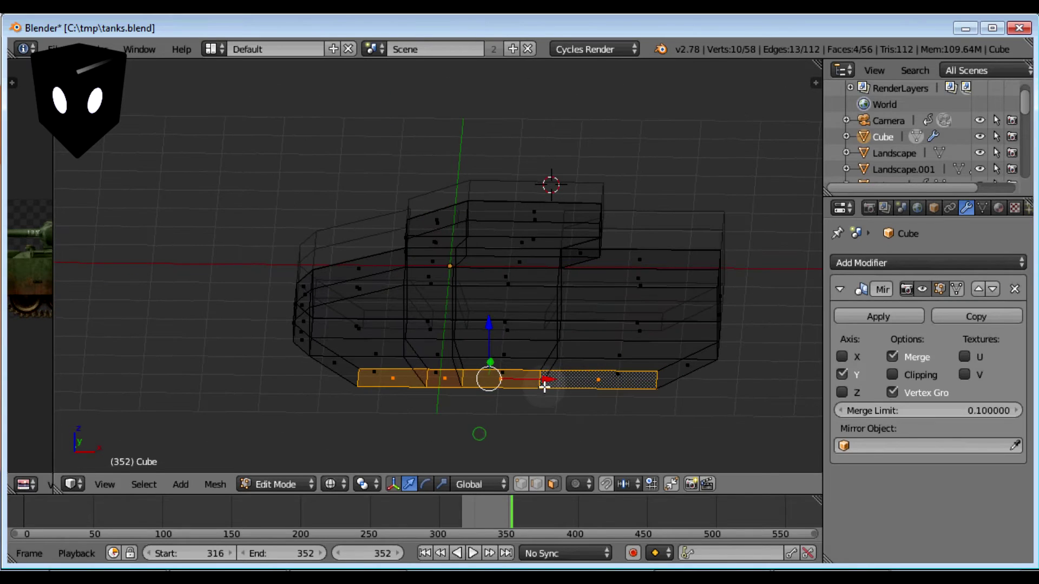
key("Tab")
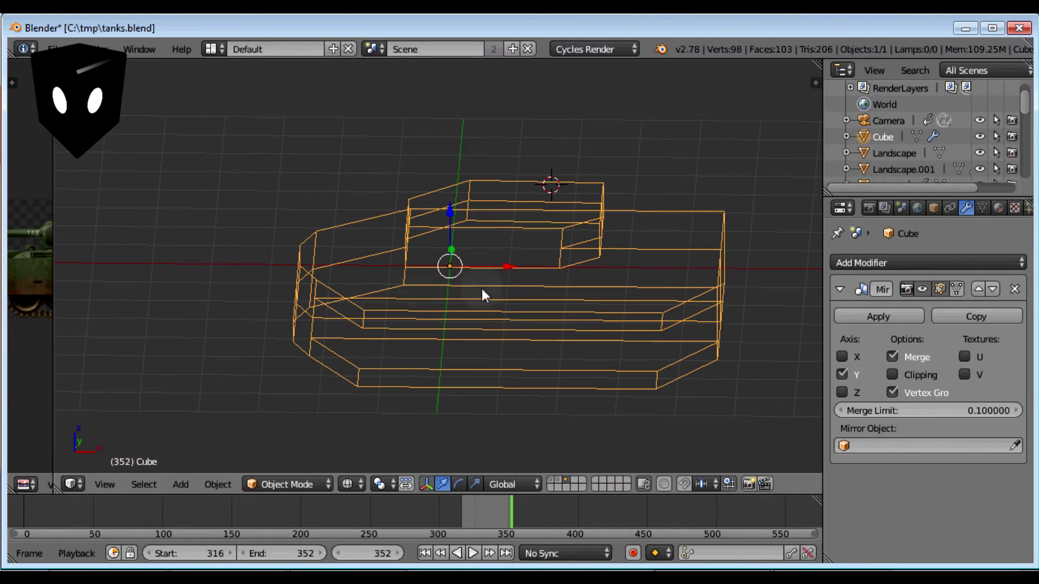
left_click(862, 316)
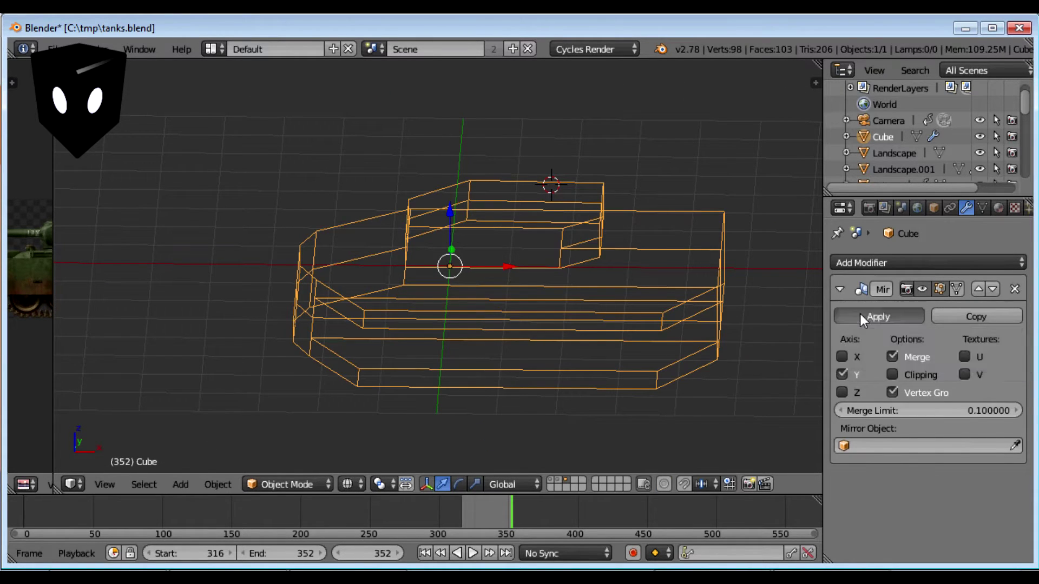
key("Tab")
middle_click_drag(475, 325, 503, 355)
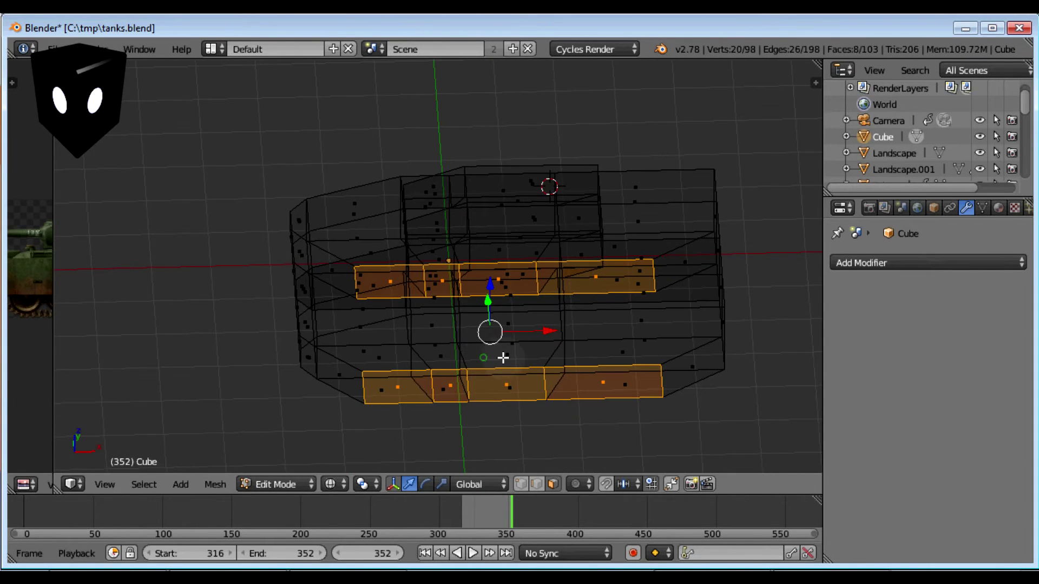
- Add a cylinder to the mesh and rotate it 90 degrees in front view so it lies along the gun barrel
key("shift+a")
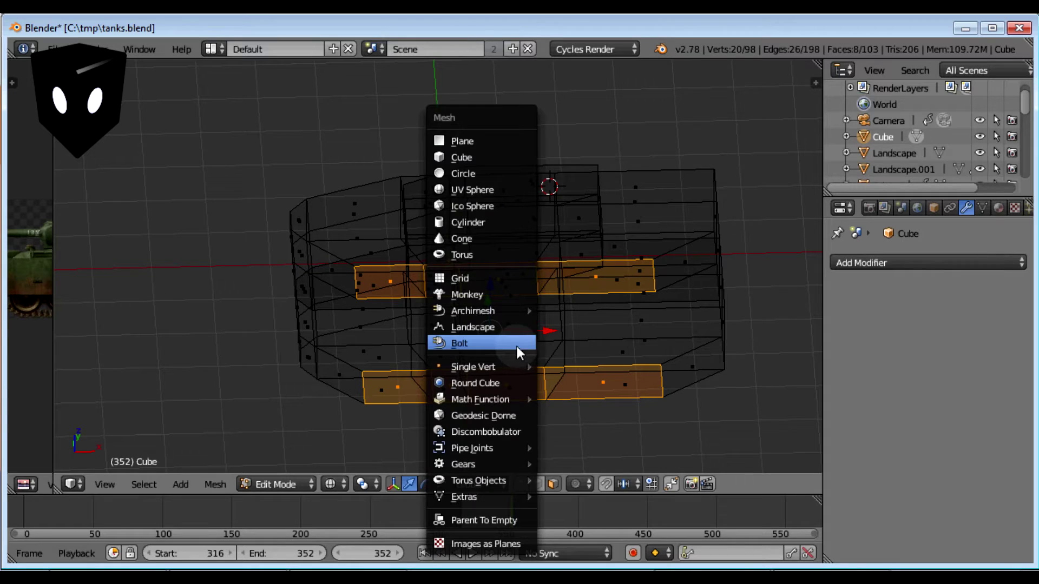
left_click(455, 222)
key("KP_1")
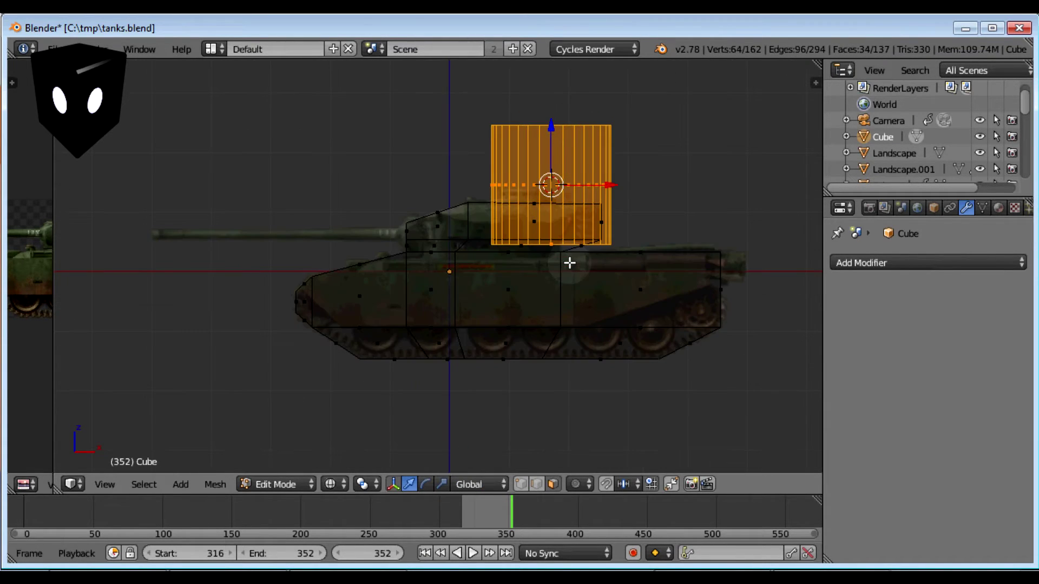
type("r")
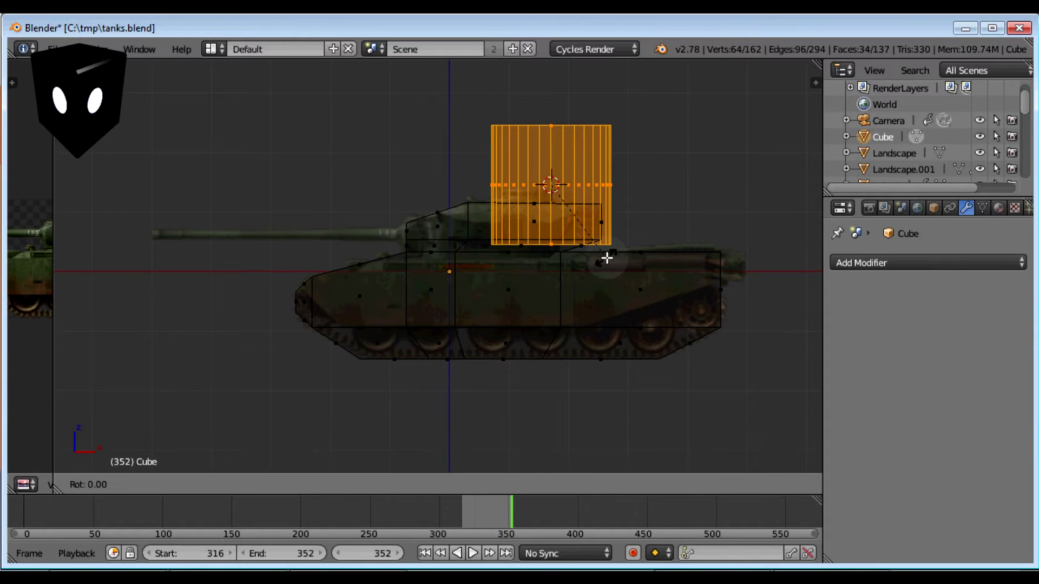
type("90")
key("Return")
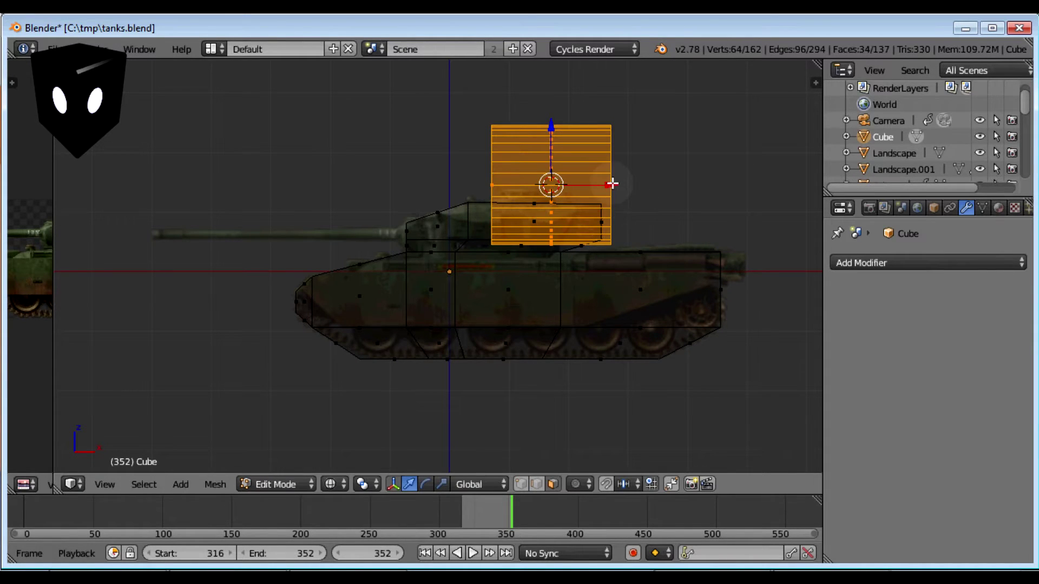
- Move the cylinder about 4.5 along negative X and 0.83 down onto the gun barrel, and shrink it to roughly the barrel's size
key("g")
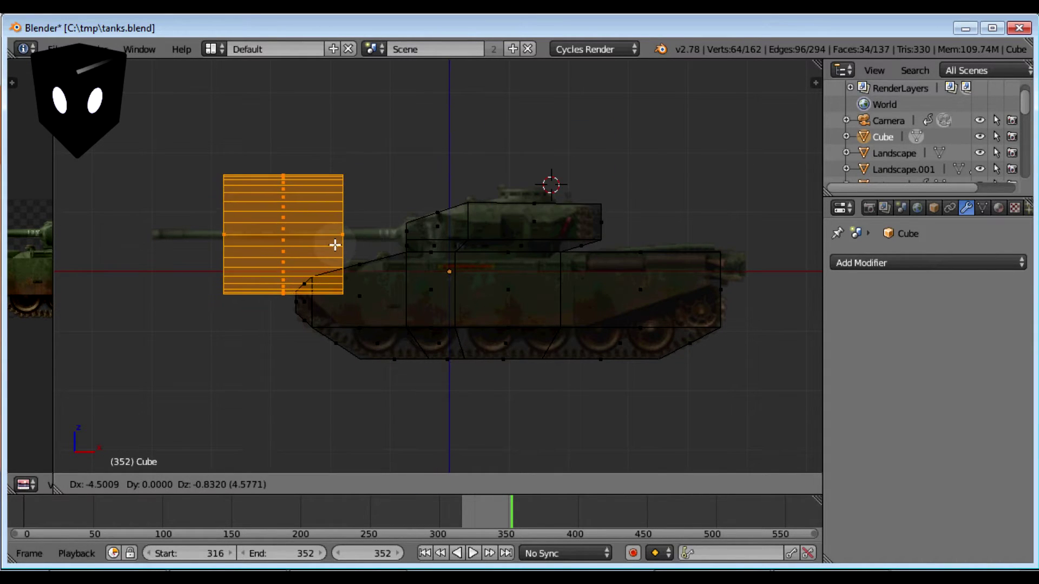
left_click(333, 243)
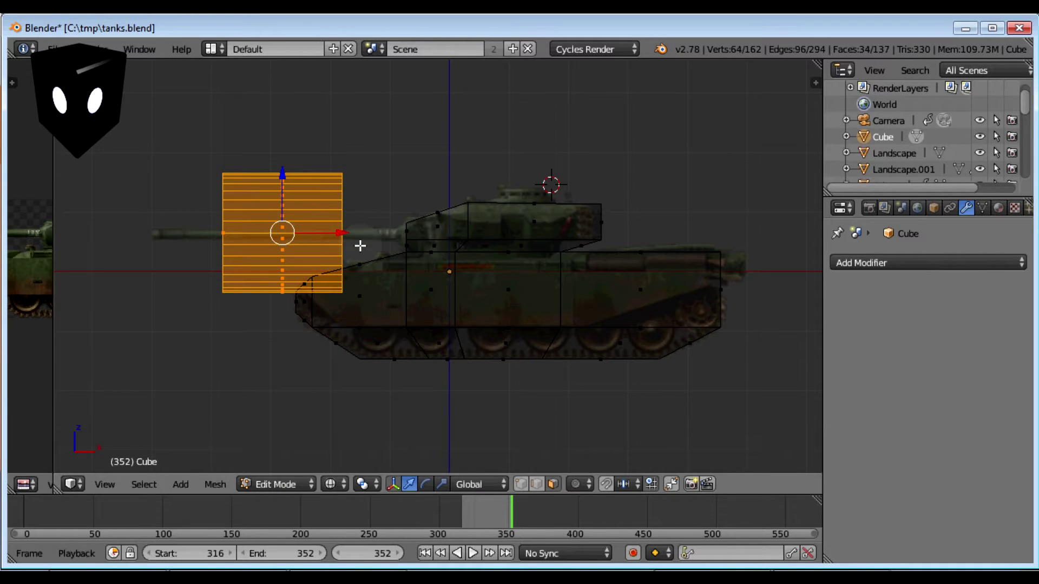
key("s")
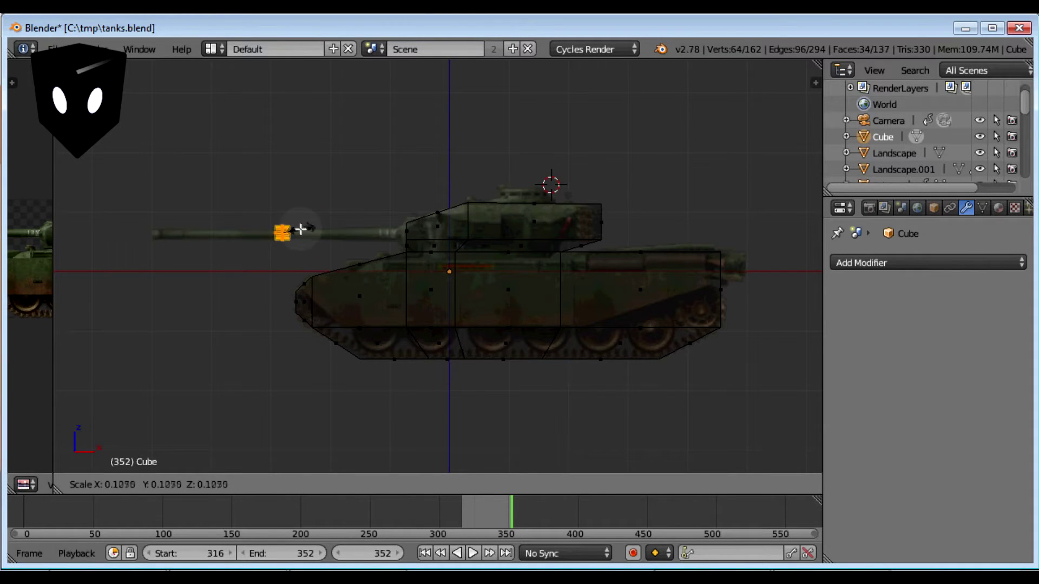
left_click(298, 227)
- Scale the cylinder further down to the barrel's thickness and lower it about 0.05 along Z to centre it on the barrel
scroll(313, 207, "up", 3)
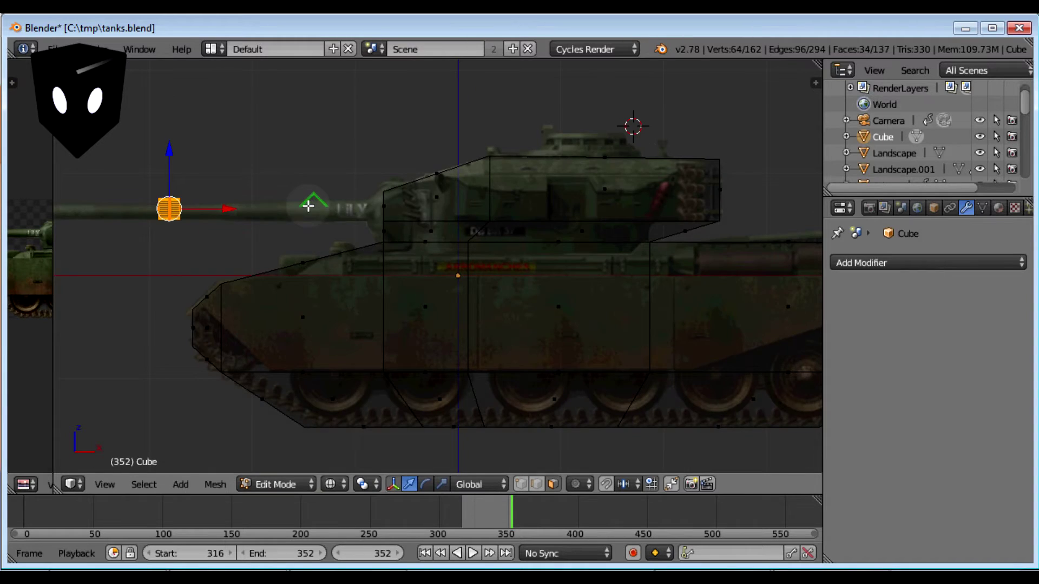
middle_click_drag(308, 205, 470, 233, "shift")
scroll(388, 276, "up", 1)
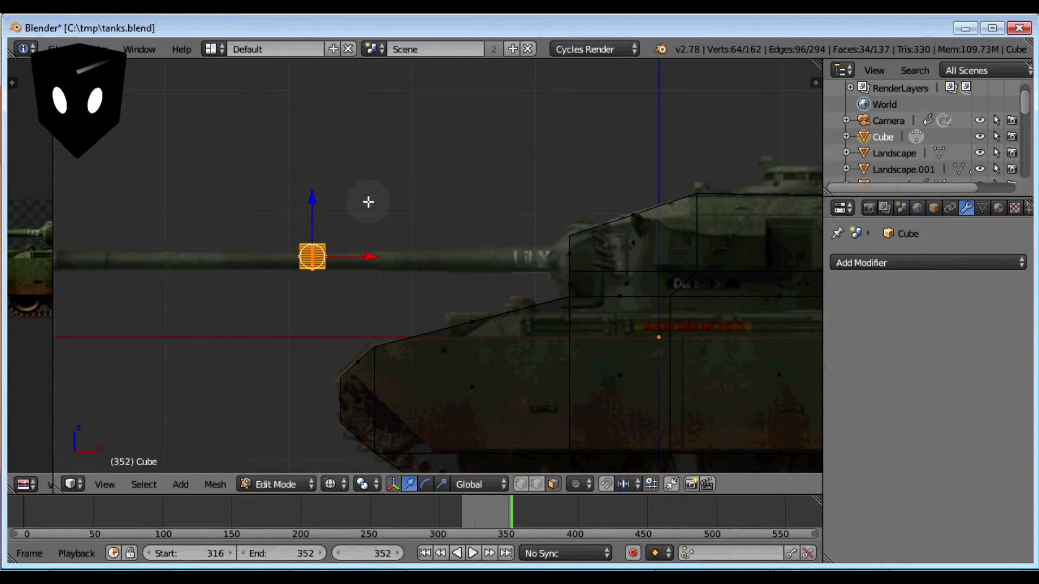
key("s")
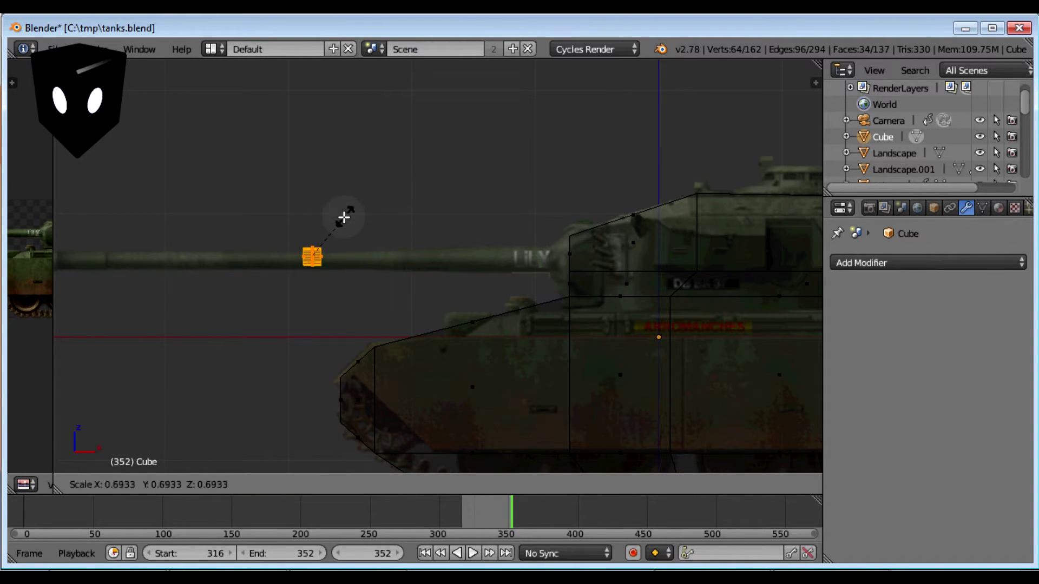
right_click(338, 218)
key("g")
key("z")
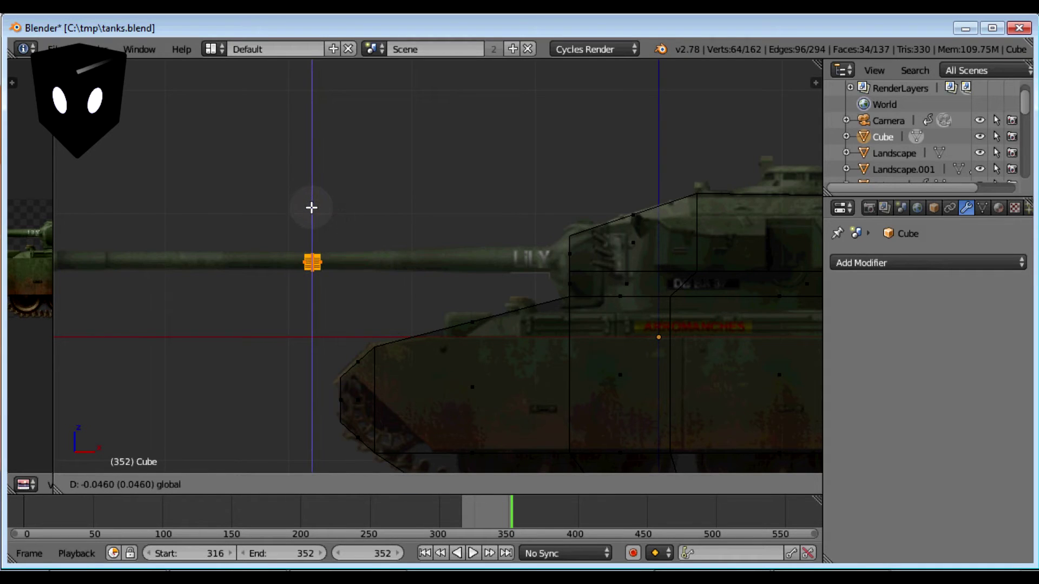
left_click(315, 207)
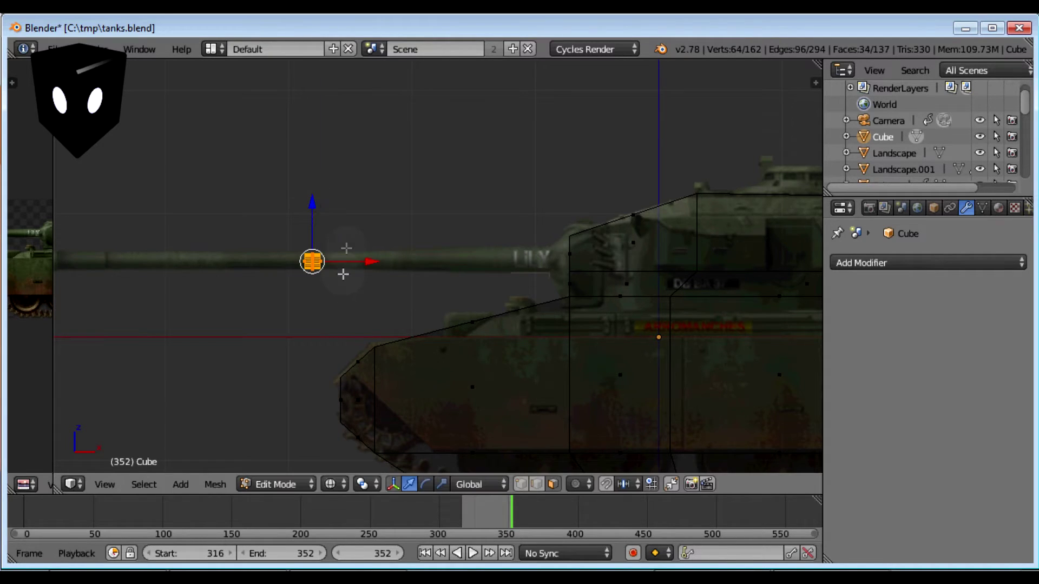
scroll(341, 276, "down", 1)
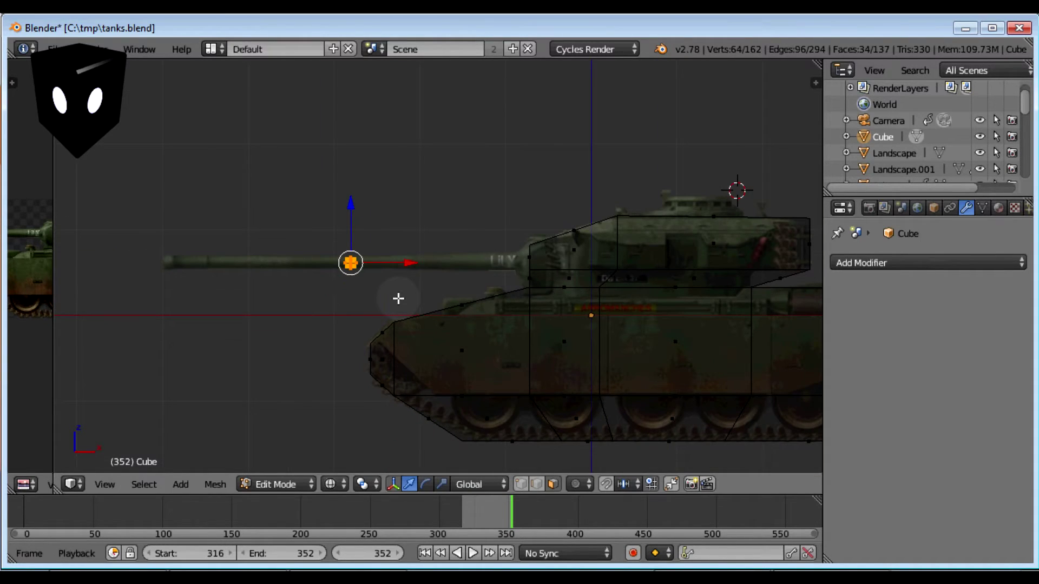
right_click(379, 298)
key("b")
left_click_drag(375, 290, 347, 230)
left_click_drag(408, 267, 471, 267)
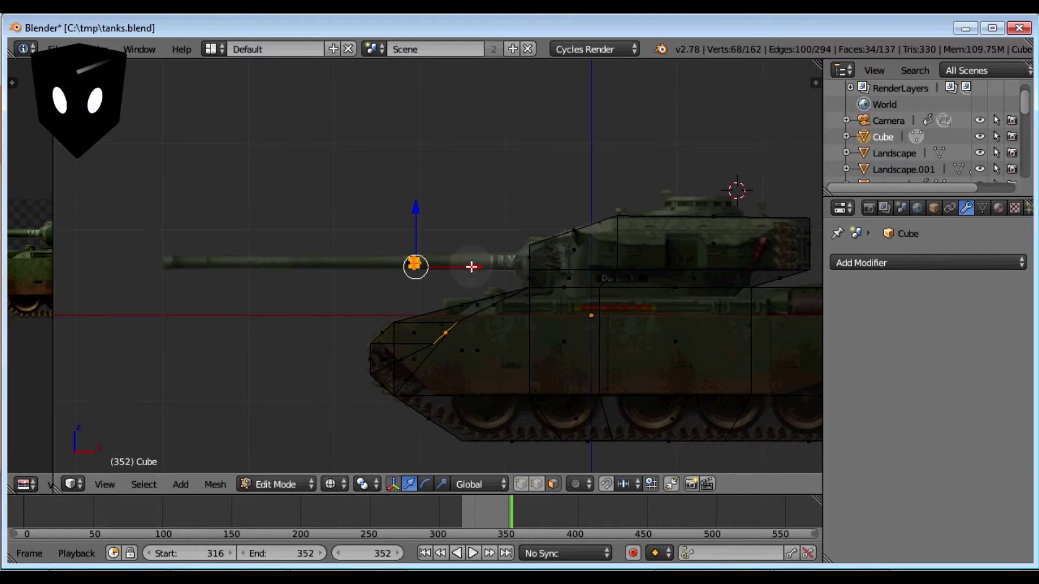
right_click(471, 266)
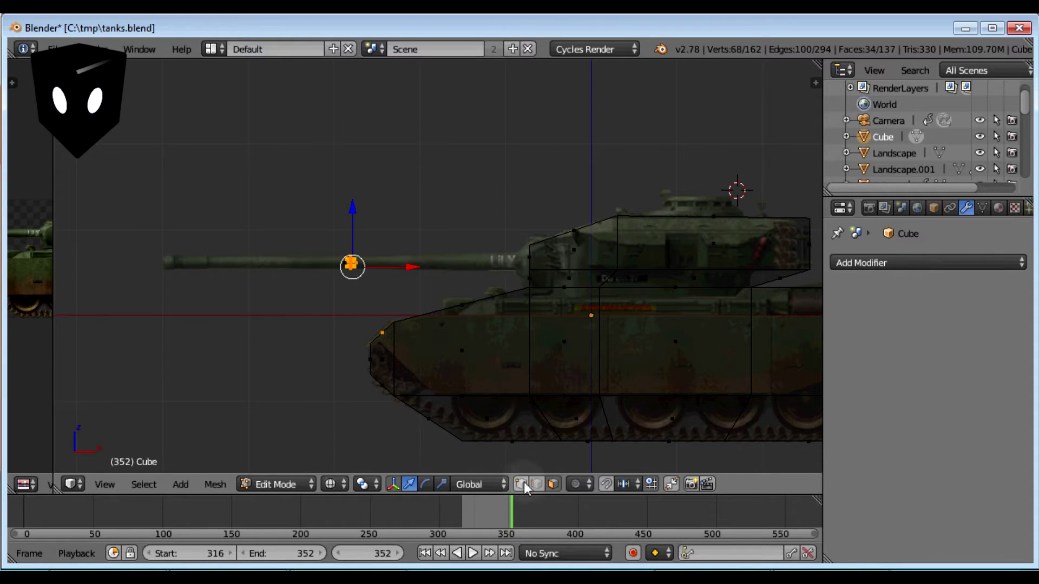
- Select the cylinder's end ring nearest the turret, move it along X to the turret's front, and enlarge it slightly
right_click(372, 291)
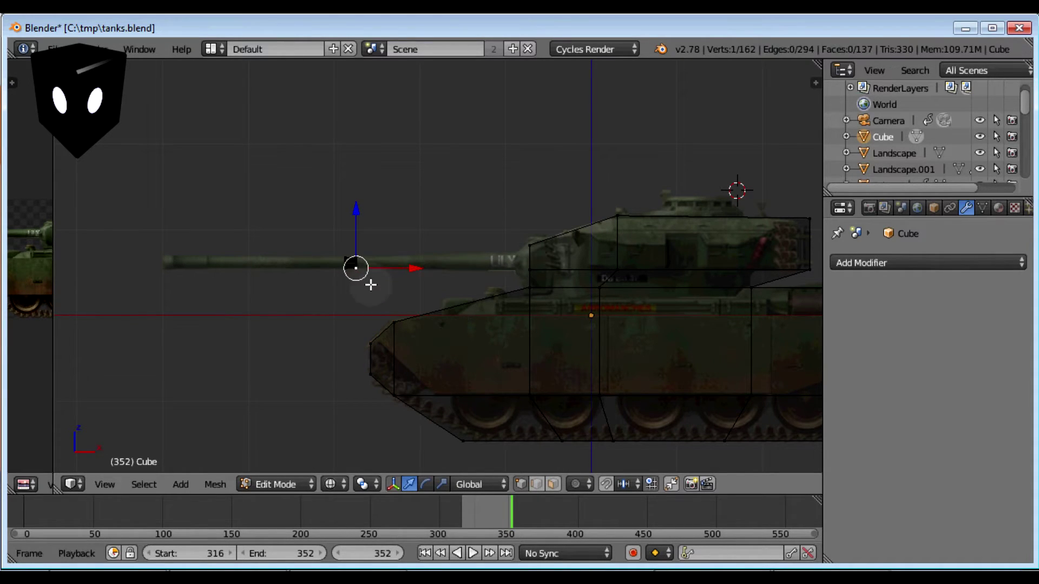
right_click(353, 259, "alt")
left_click_drag(405, 262, 594, 265)
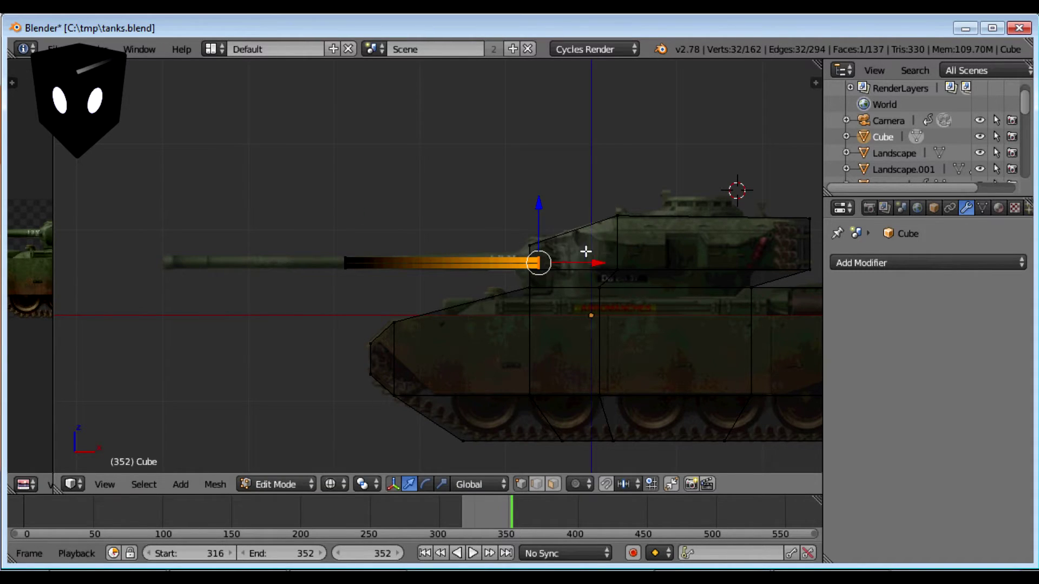
left_click_drag(594, 263, 573, 262)
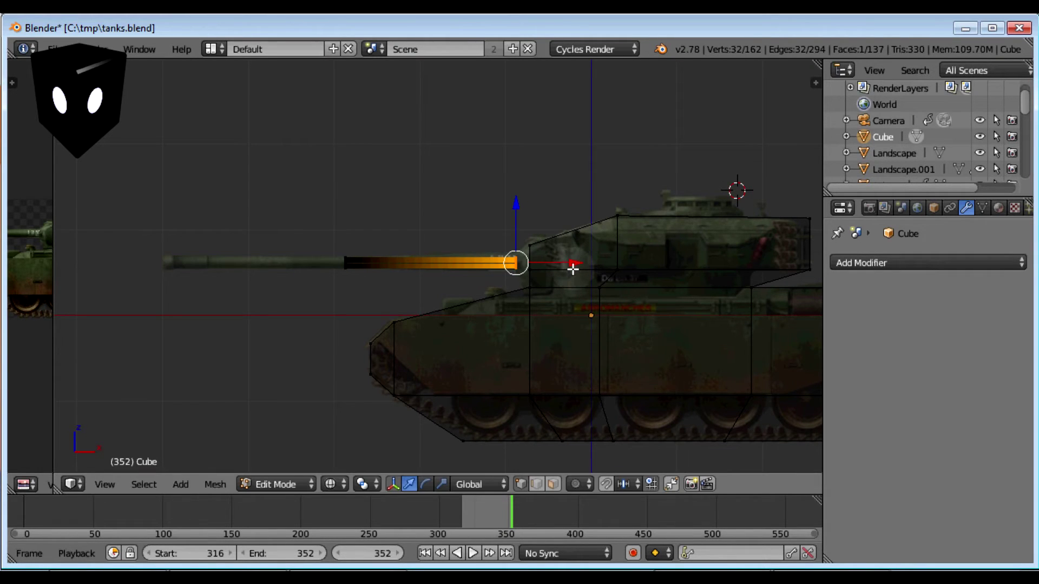
key("s")
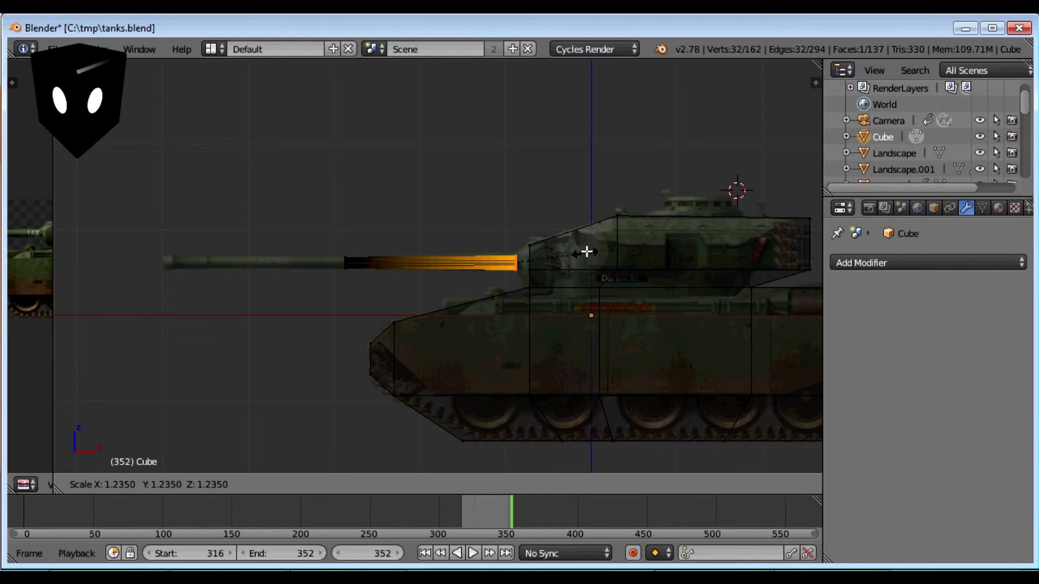
left_click(575, 267)
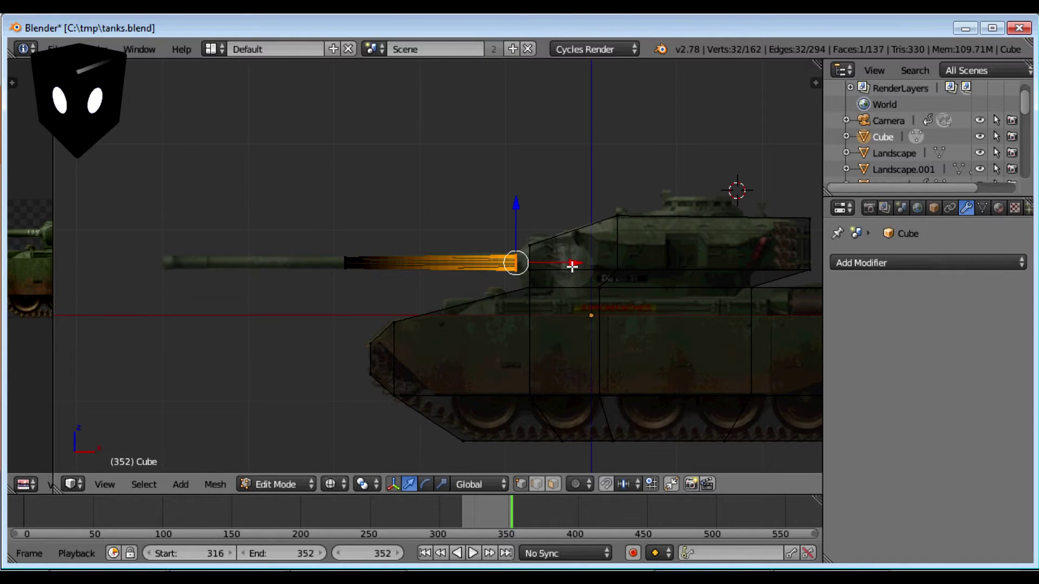
- Extrude the barrel's rear end into the turret and scale the new end face up about 2.49 times to form a flared base
key("e")
left_click(599, 264)
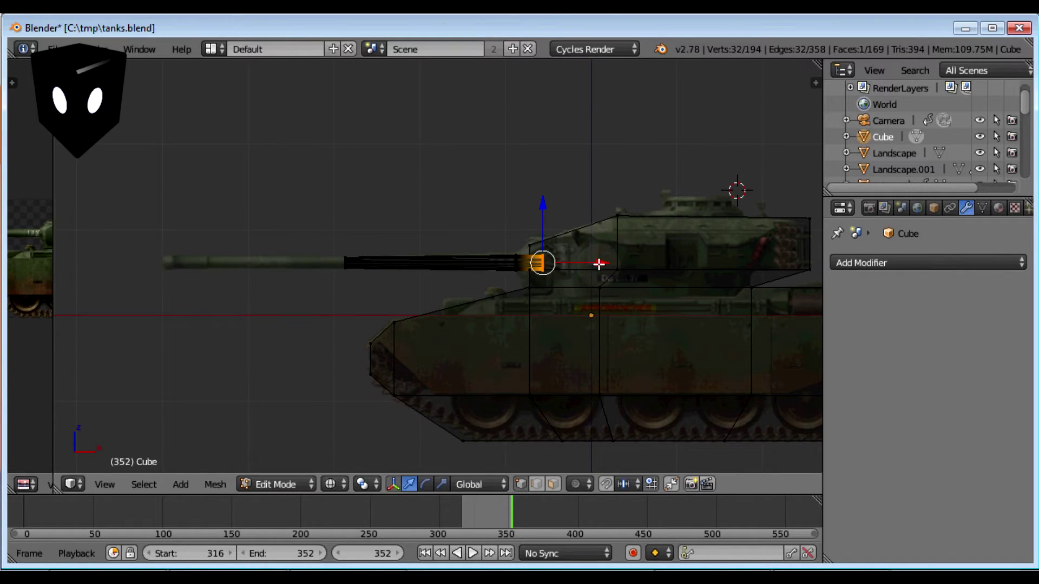
key("s")
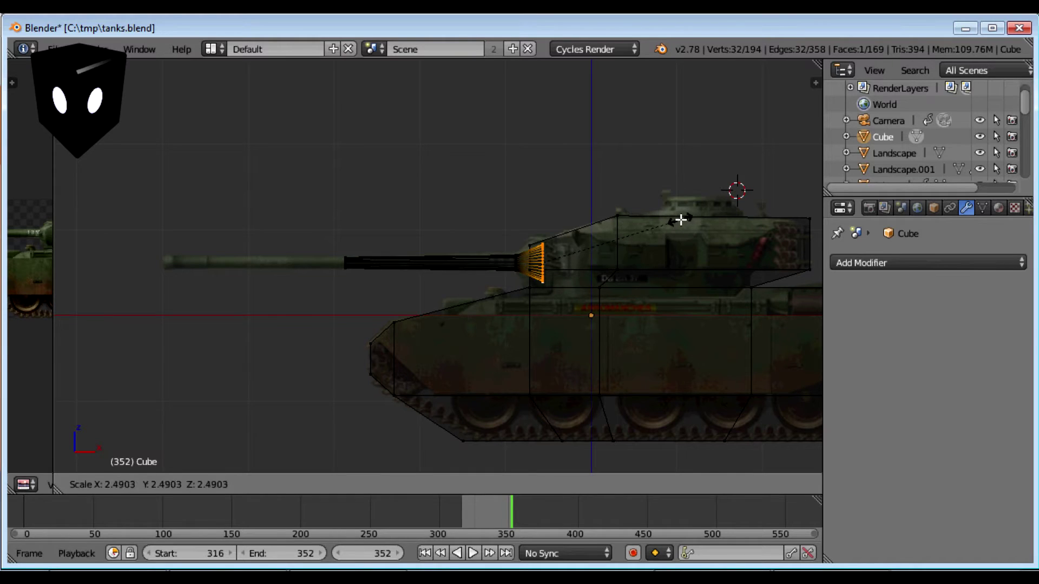
left_click(680, 220)
- Move the barrel's front end ring about 2.06 along negative X to the muzzle and show the model in solid shading
right_click(327, 244)
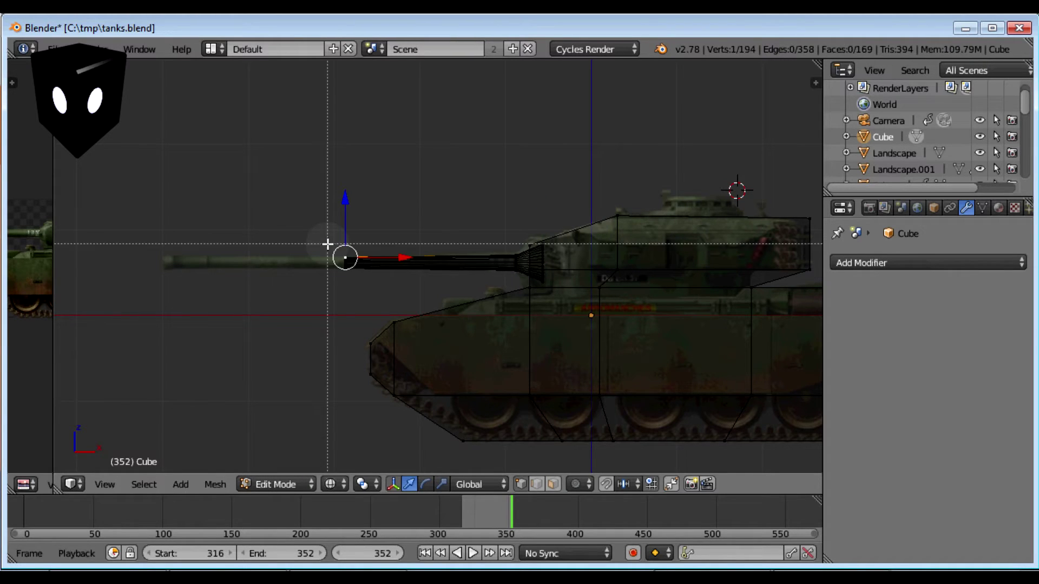
right_click(367, 263)
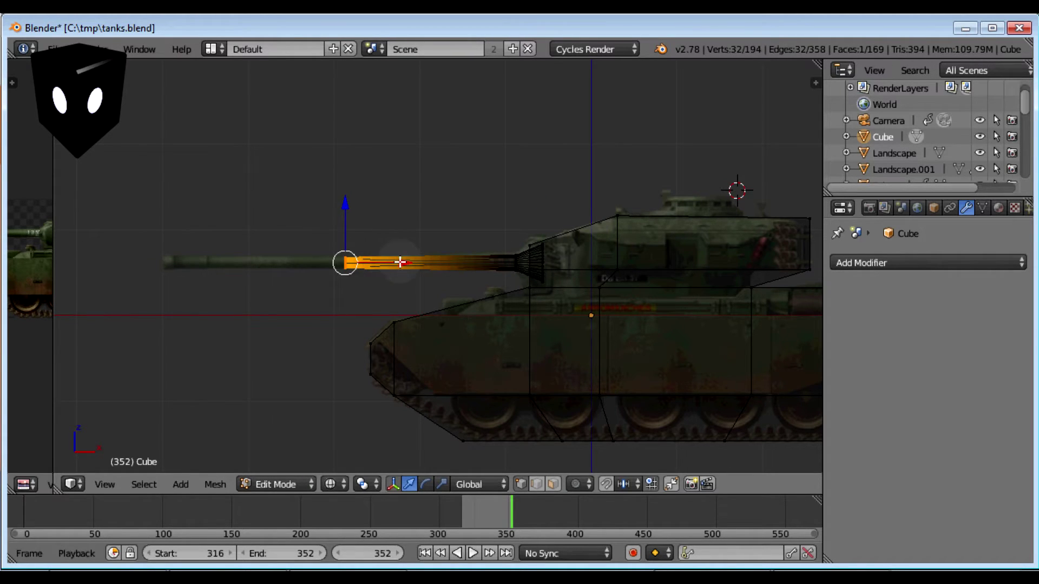
key("g")
key("x")
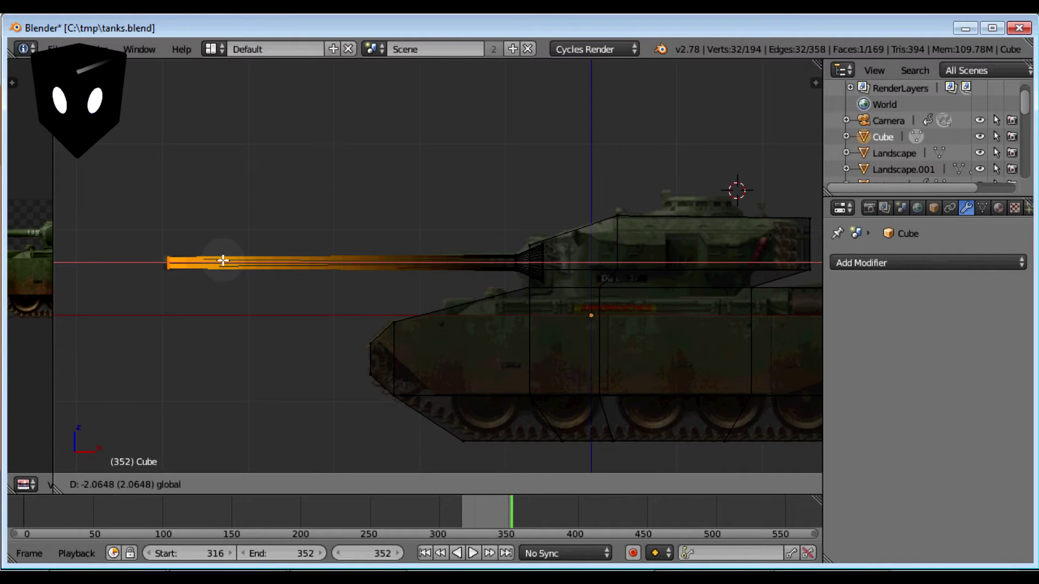
left_click(222, 260)
mouse_move(430, 362)
middle_mouse_down()
mouse_move(490, 382)
mouse_move(533, 434)
middle_mouse_up()
key("z")
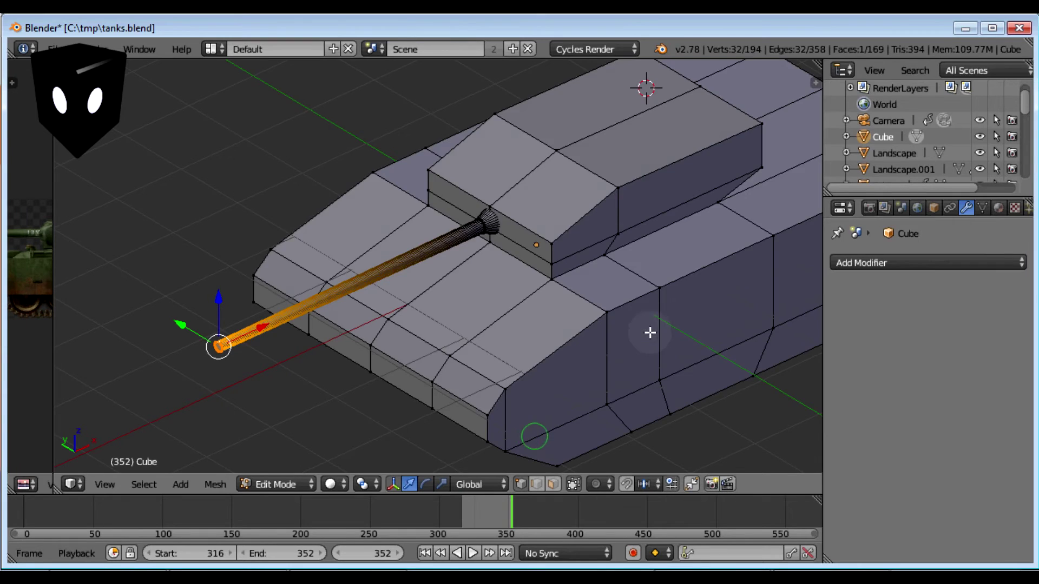
scroll(650, 332, "down", 3)
middle_click_drag(575, 317, 610, 267)
scroll(610, 266, "down", 3)
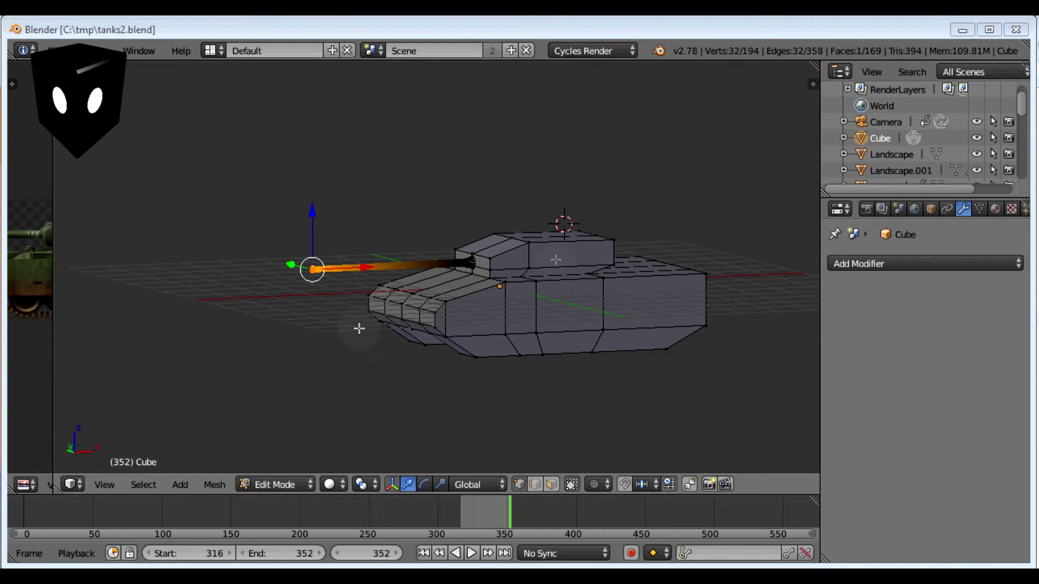
- Change the 3D viewport to the Node Editor and create a new material for the tank
left_click(73, 485)
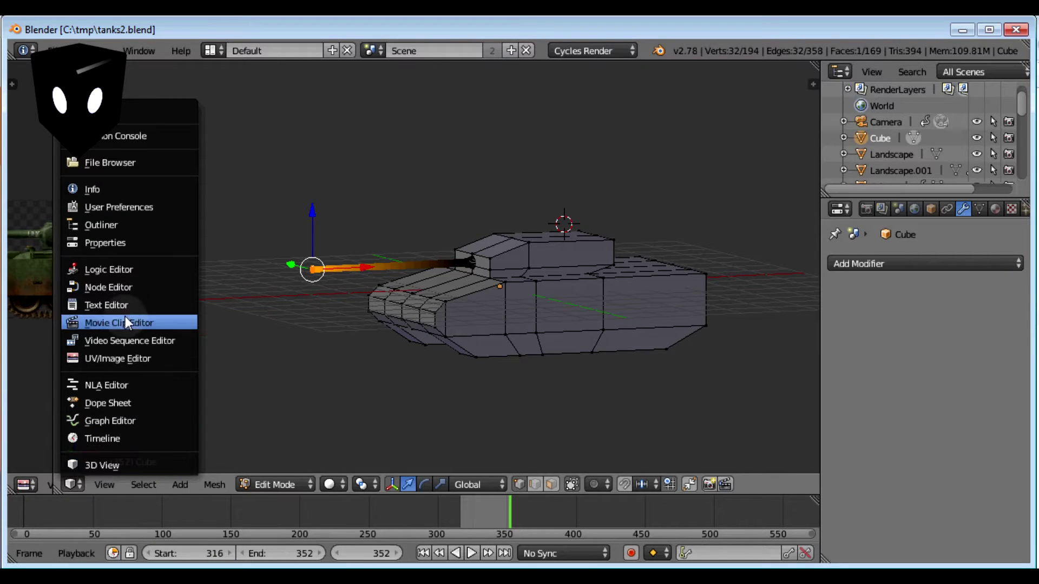
left_click(107, 287)
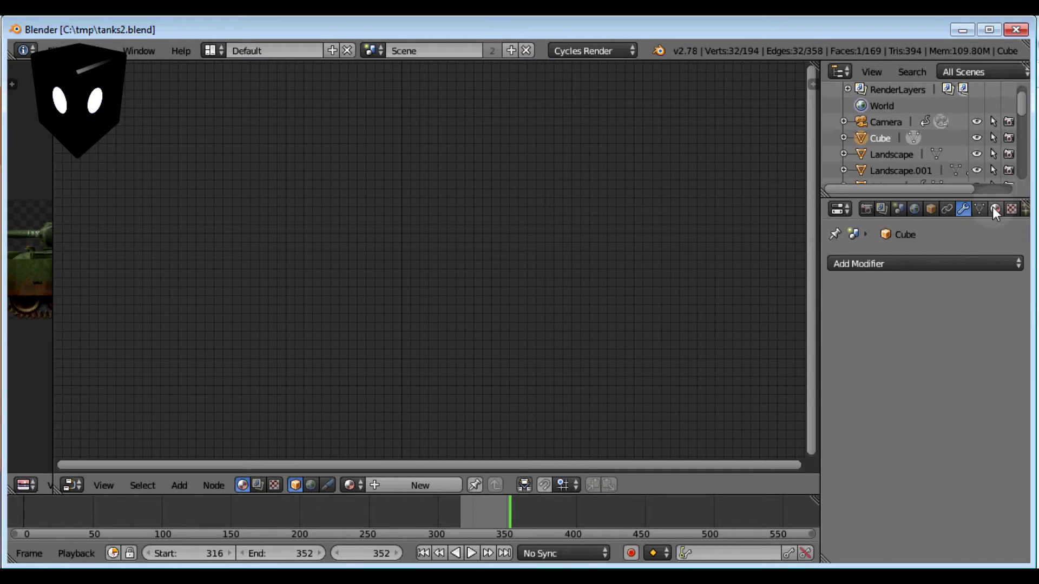
left_click(994, 209)
left_click(887, 304)
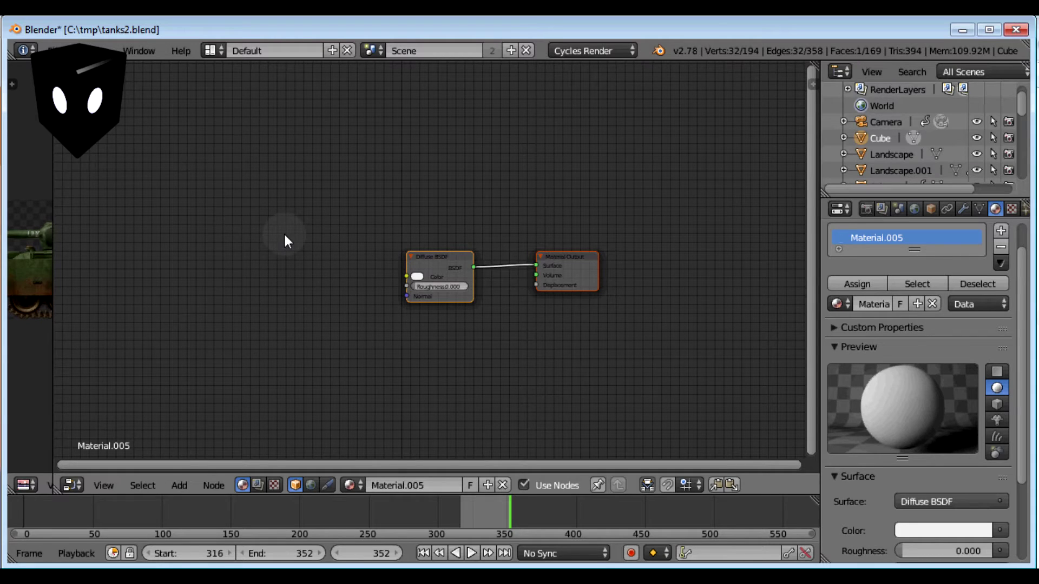
- Add an Image Texture node and connect its Color output to the Diffuse BSDF's Color input
key("shift+a")
mouse_move(264, 290)
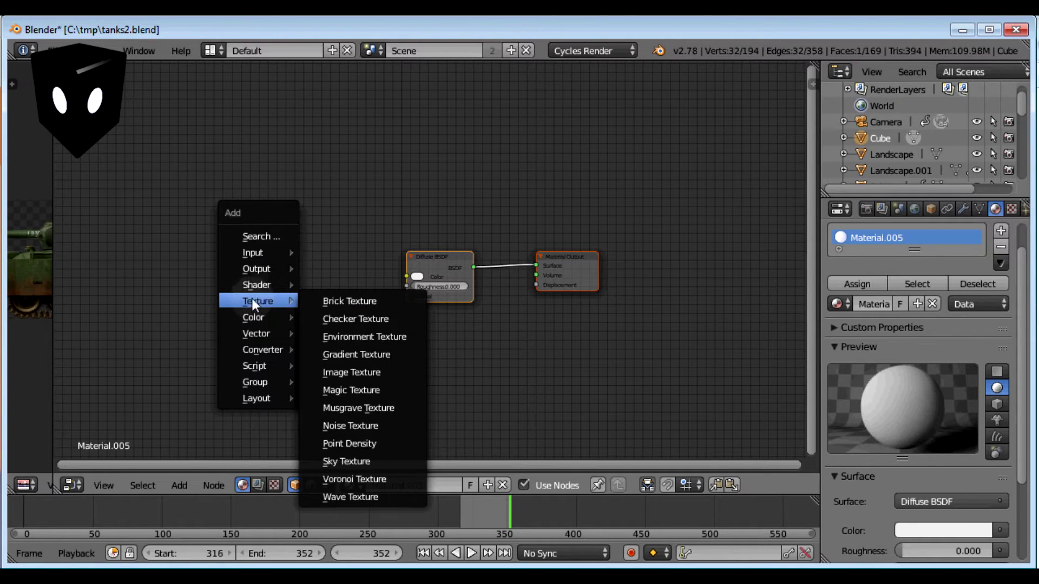
left_click(371, 365)
left_click(327, 247)
left_click_drag(368, 254, 407, 276)
- Add a Texture Coordinate node and connect its UV output to the Image Texture's Vector input
key("shift+a")
mouse_move(215, 167)
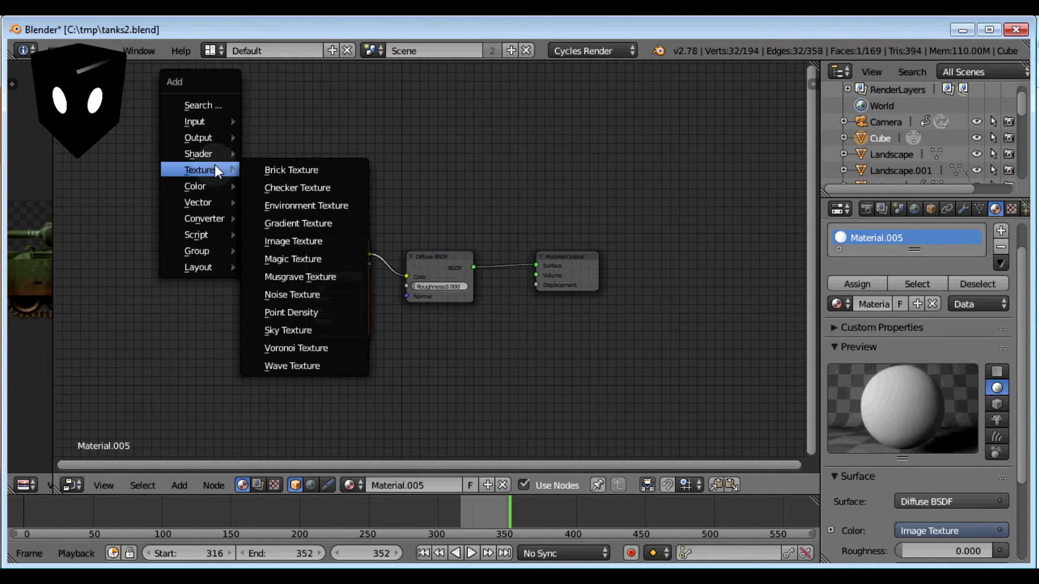
mouse_move(202, 125)
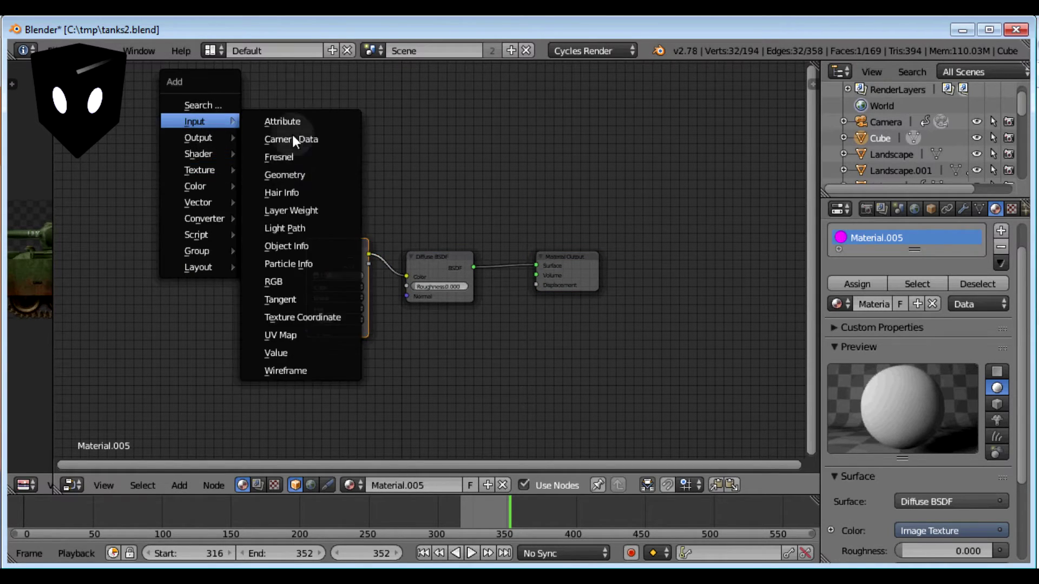
left_click(275, 317)
left_click(150, 245)
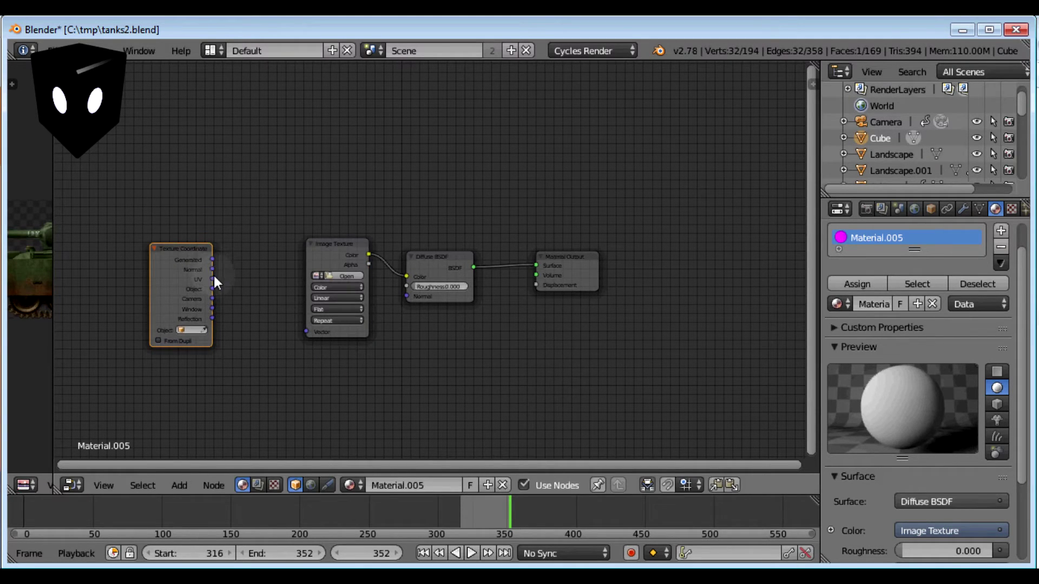
left_click_drag(213, 277, 306, 331)
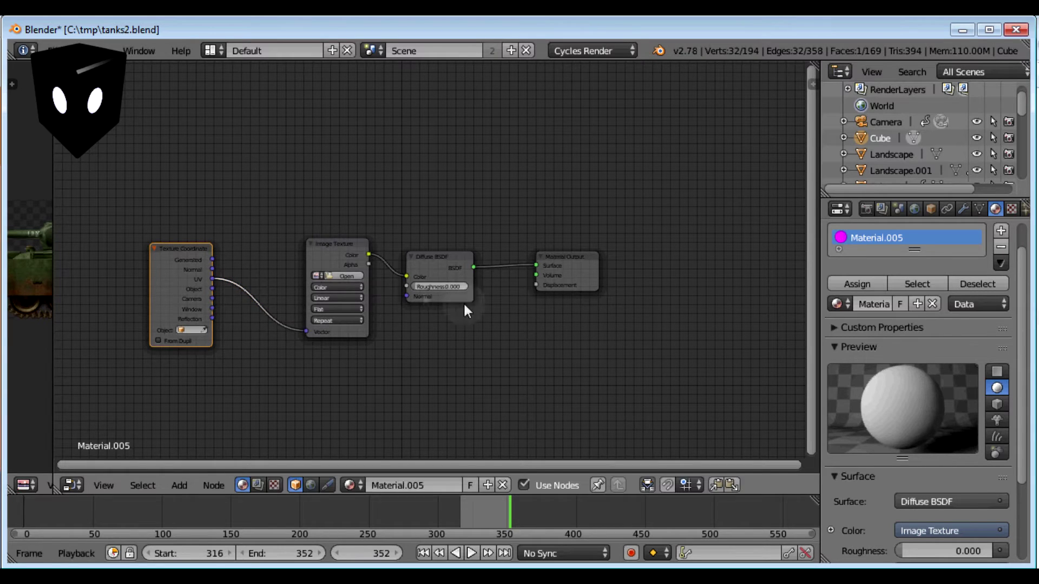
- Place the Texture Coordinate node closer to the Image Texture node and assign helicopter10.png as the texture image
left_click_drag(201, 233, 263, 198)
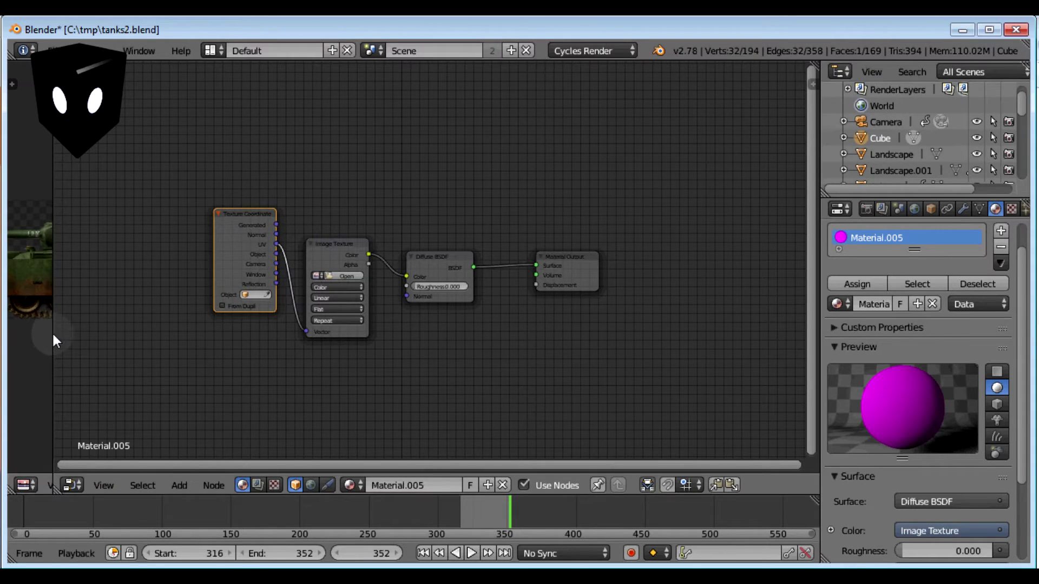
left_click(314, 276)
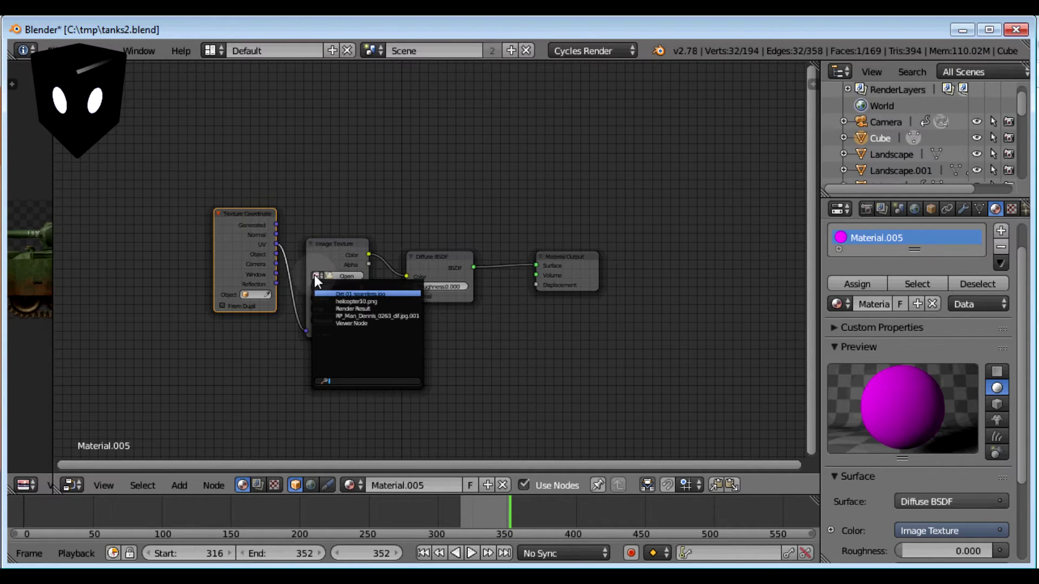
left_click(359, 301)
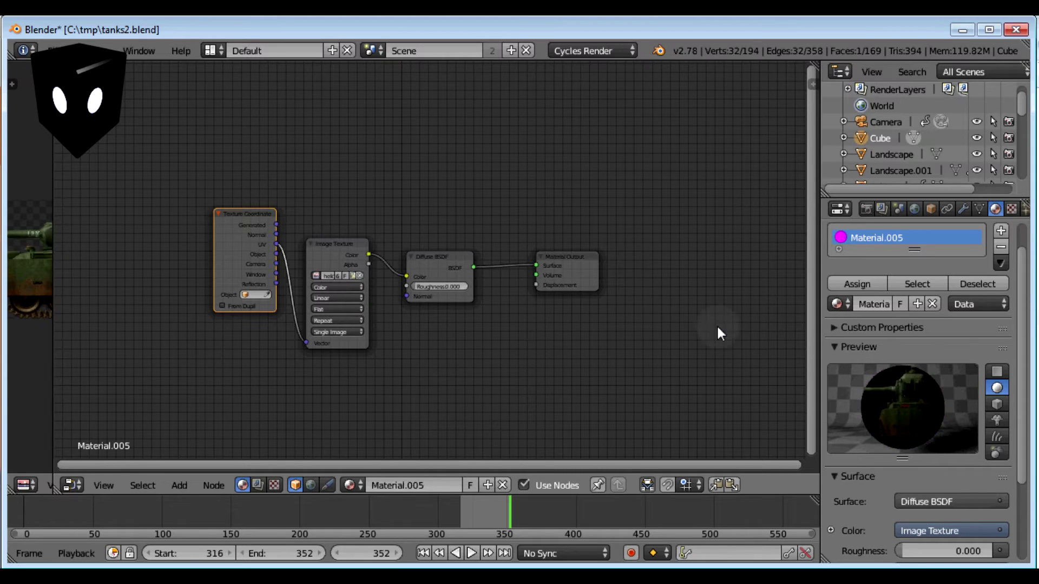
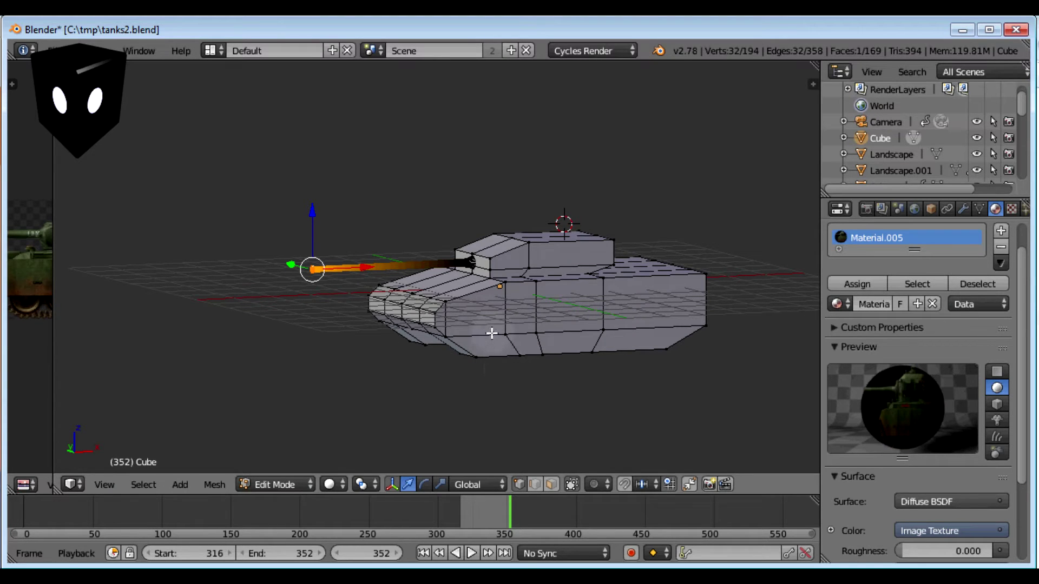
- Widen the image editor, and UV-map the whole tank mesh with Project From View in wireframe front view
key("z")
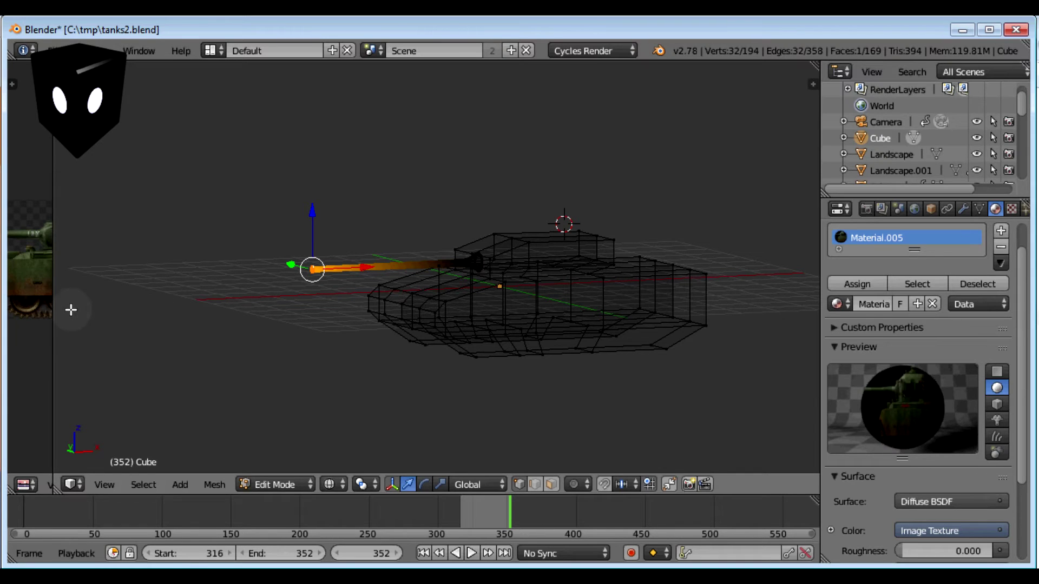
left_click_drag(52, 301, 348, 318)
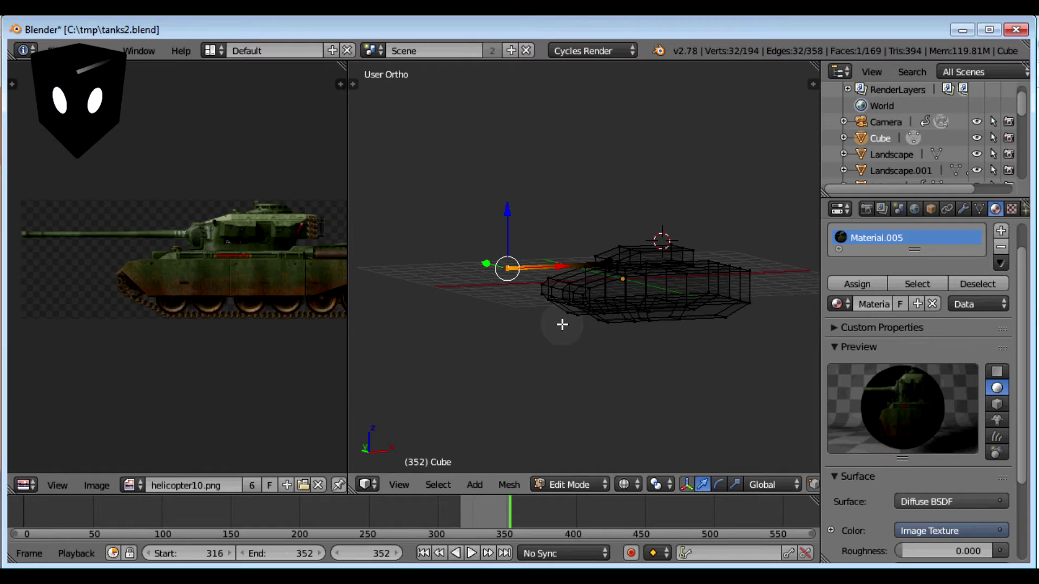
key("KP_1")
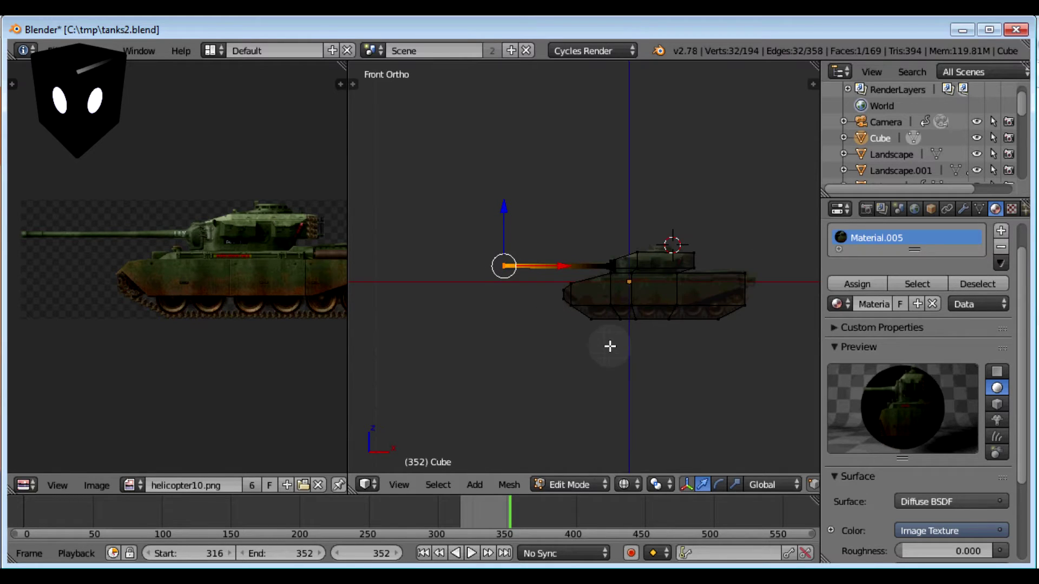
key("a")
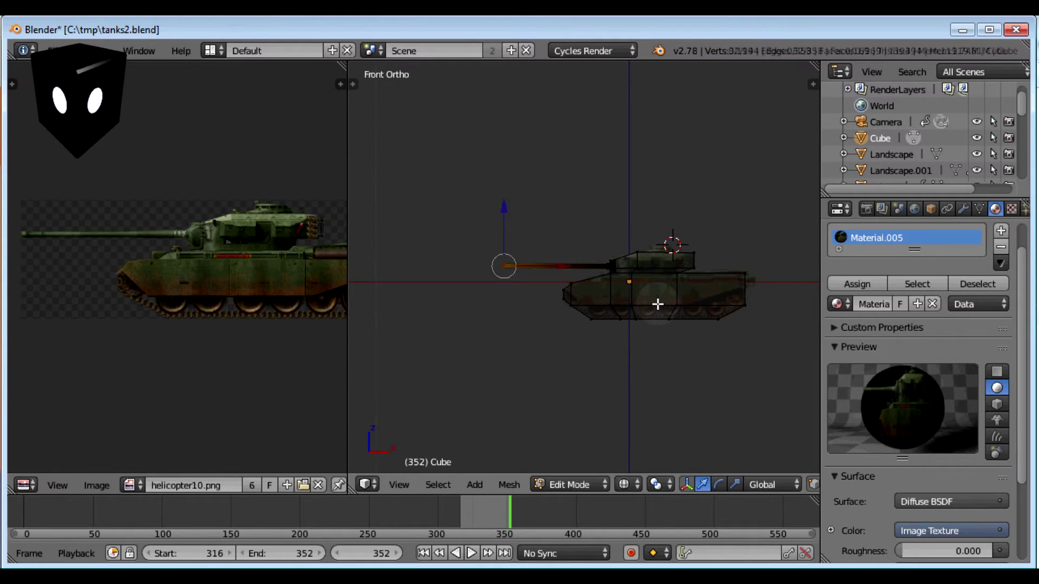
key("a")
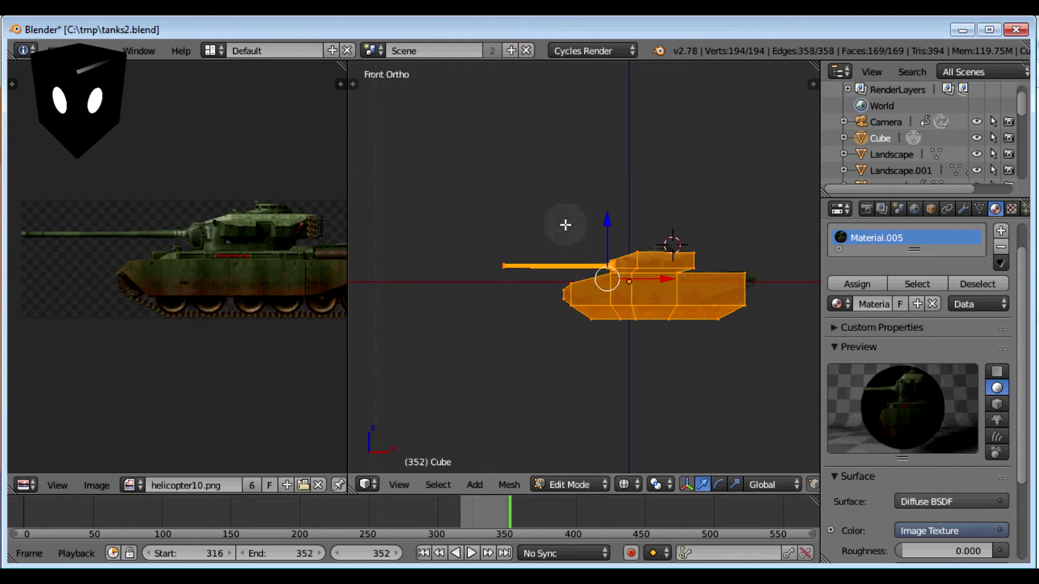
key("u")
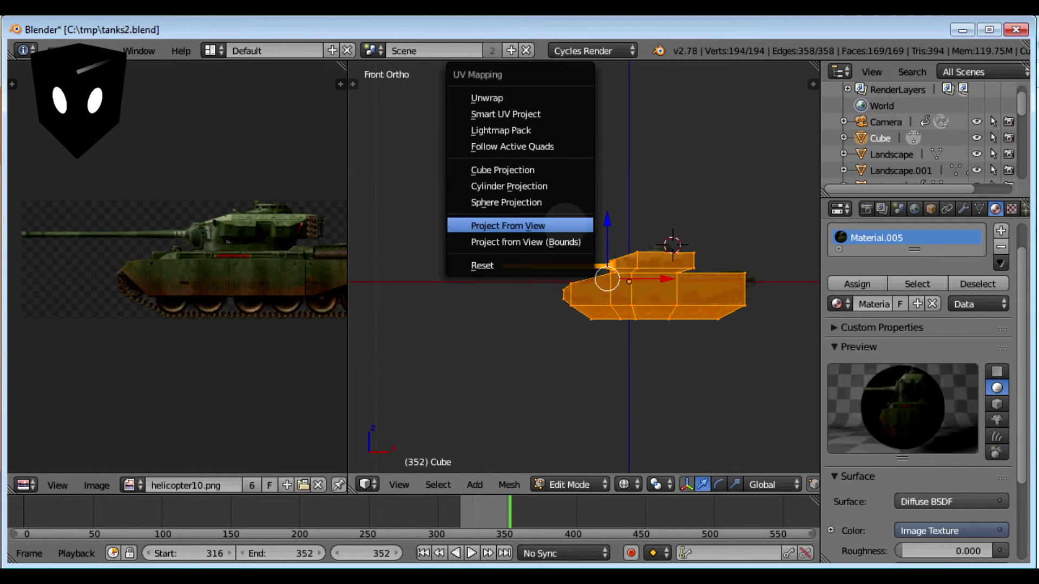
left_click(511, 228)
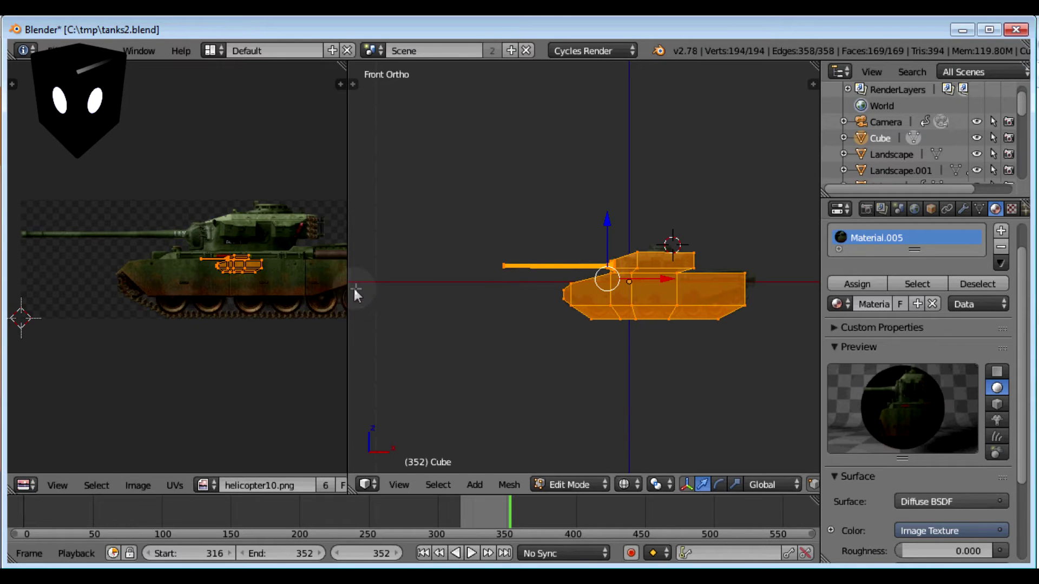
- Widen the image editor and scale the tank's whole UV layout up about 5.8 times
left_click_drag(348, 292, 511, 318)
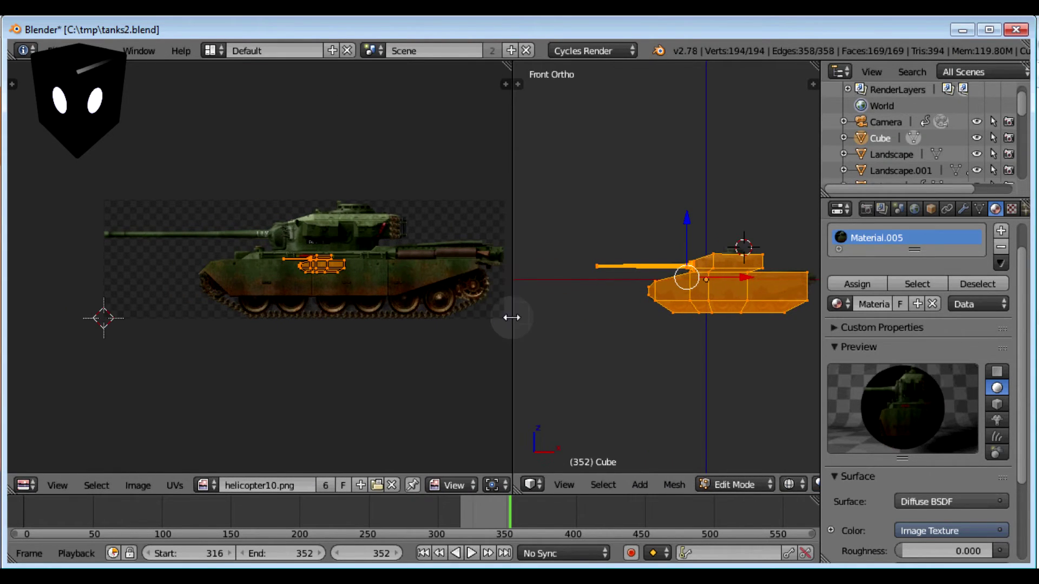
scroll(389, 295, "up", 2)
scroll(389, 295, "down", 2)
scroll(389, 295, "up", 1)
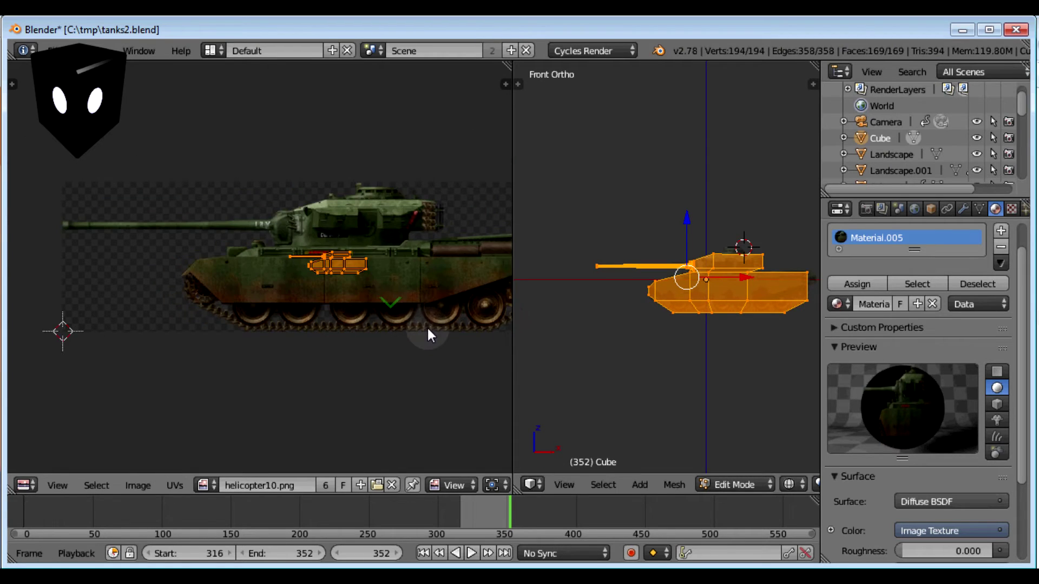
scroll(427, 334, "down", 1)
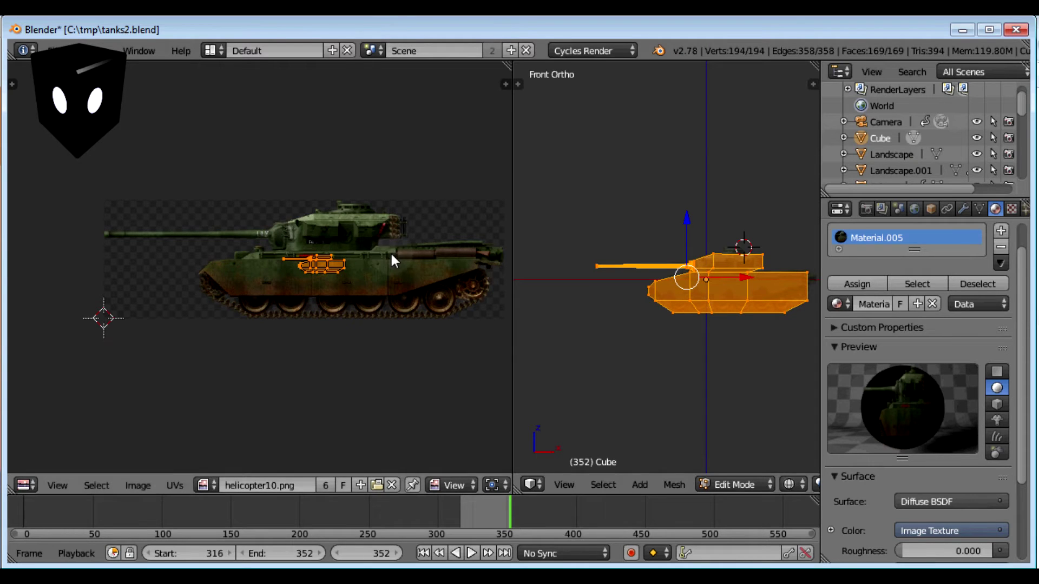
key("s")
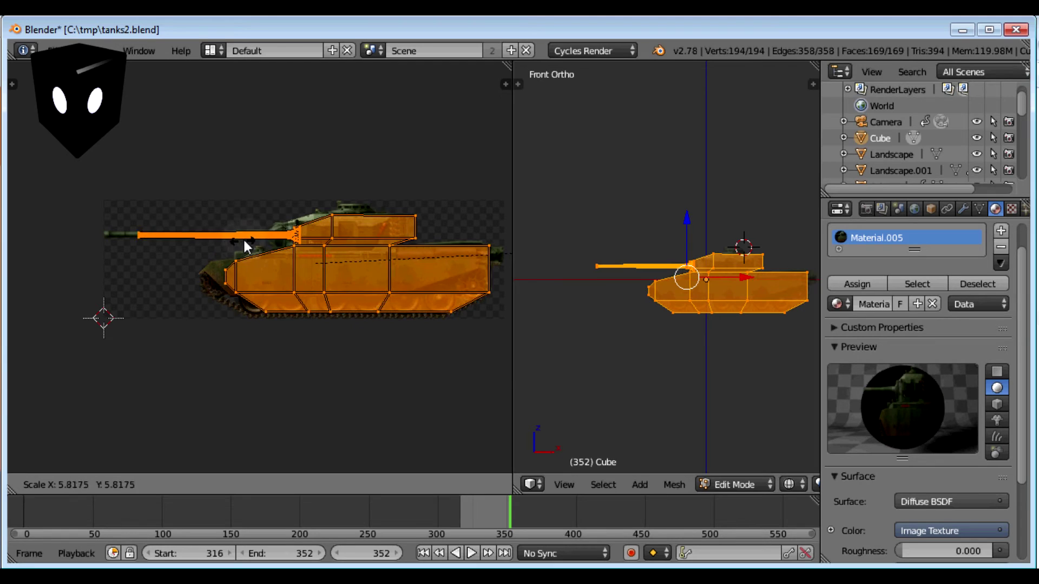
left_click(248, 247)
- Move the tank's UV layout toward the front of the tank image and enlarge it by about 1.12
key("g")
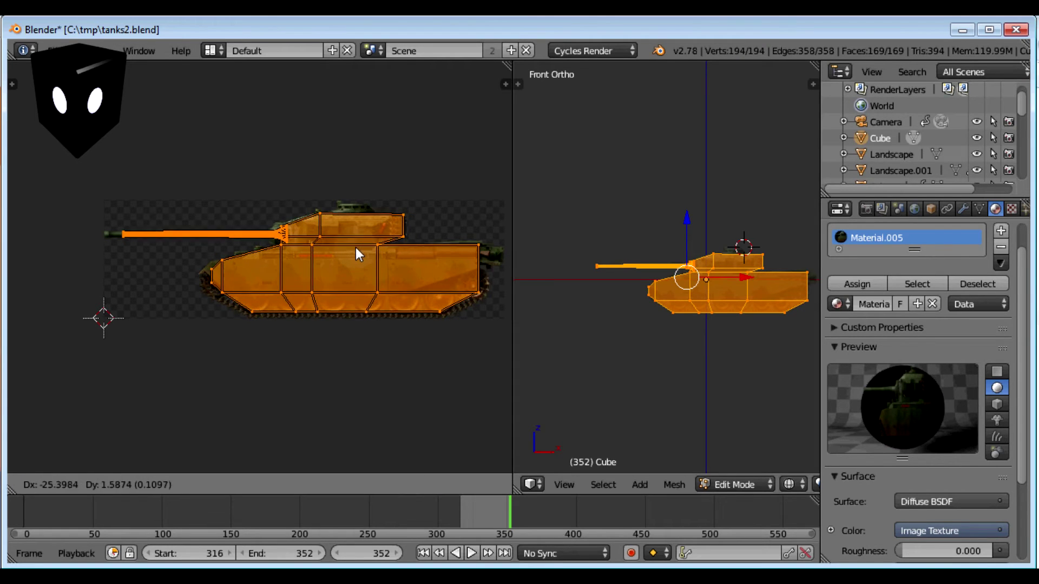
left_click(356, 247)
key("s")
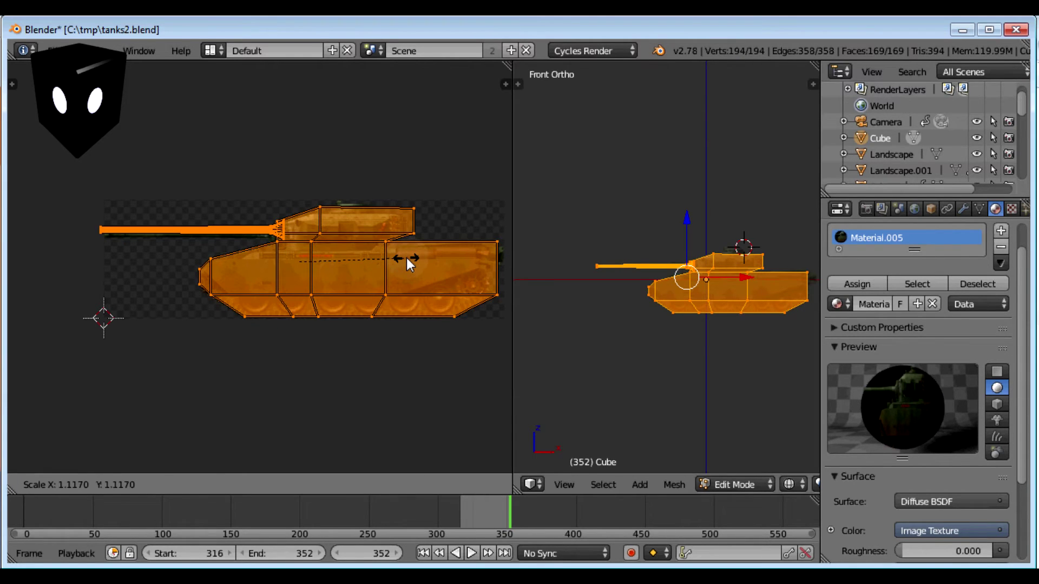
left_click(406, 258)
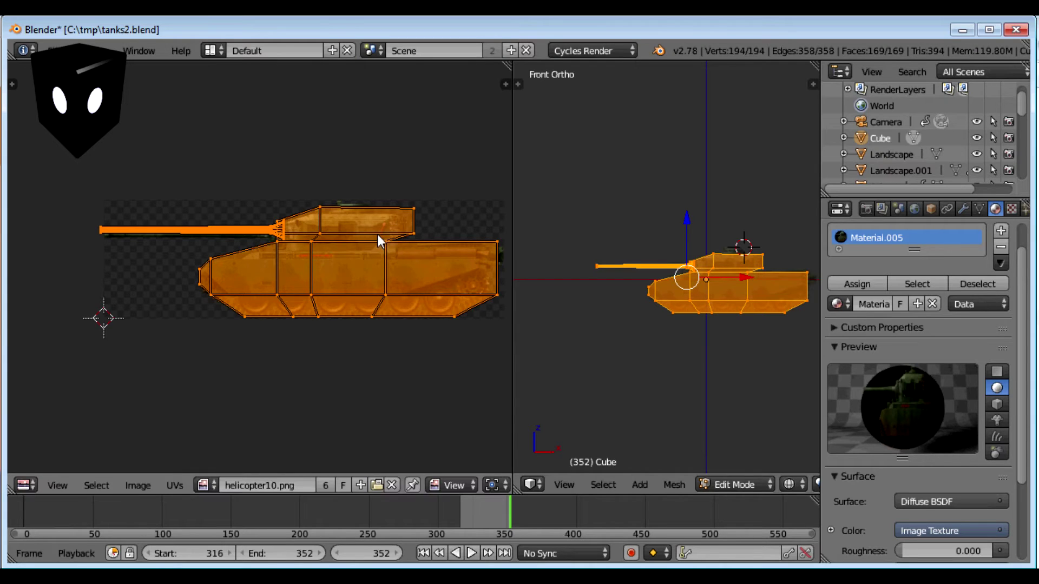
- Shrink the tank's UV layout slightly so the gun and hull outlines fit within the tank image
scroll(154, 248, "up", 4)
scroll(255, 267, "down", 1)
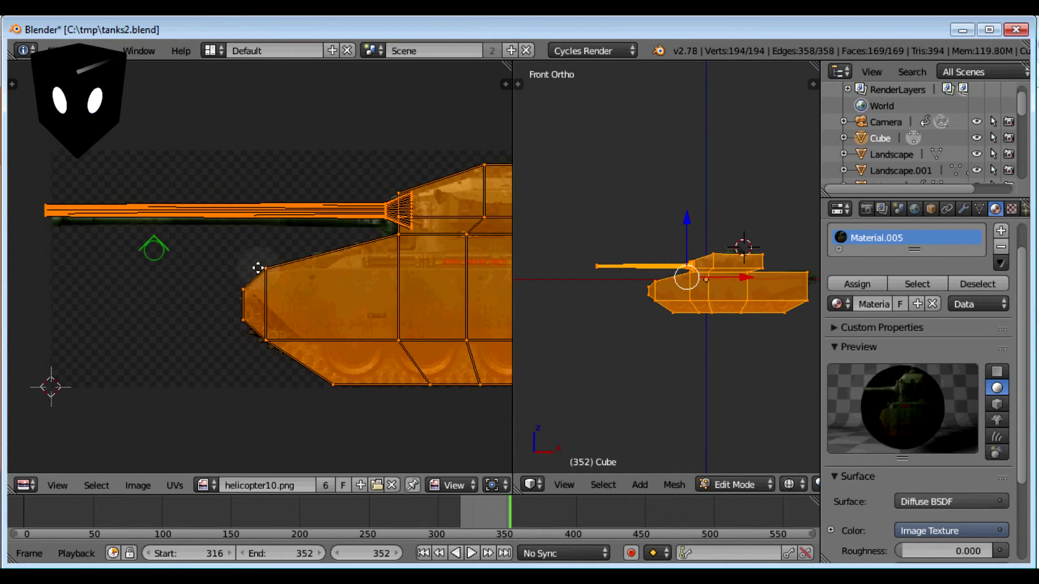
scroll(483, 317, "down", 2)
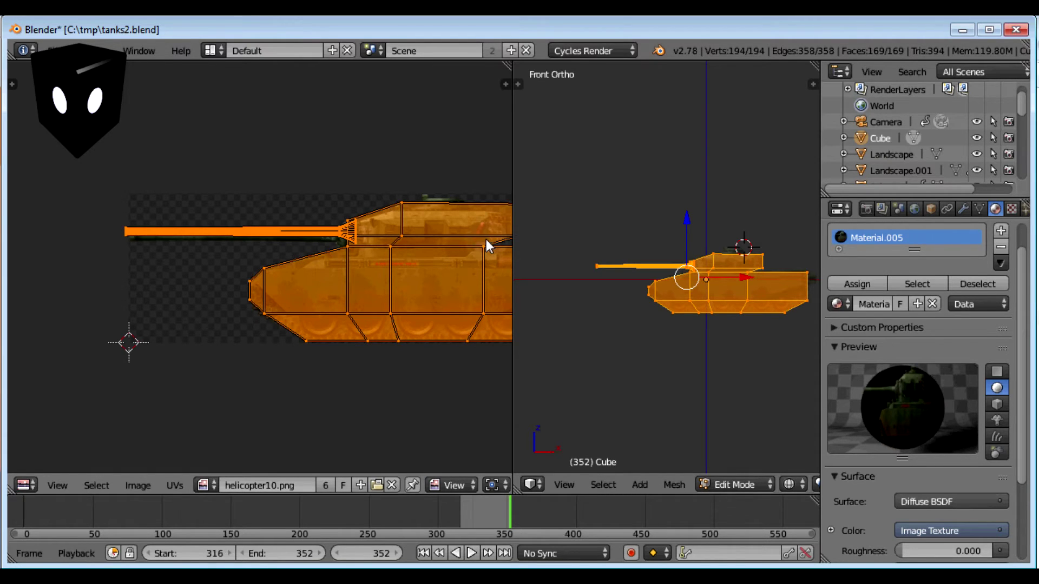
key("s")
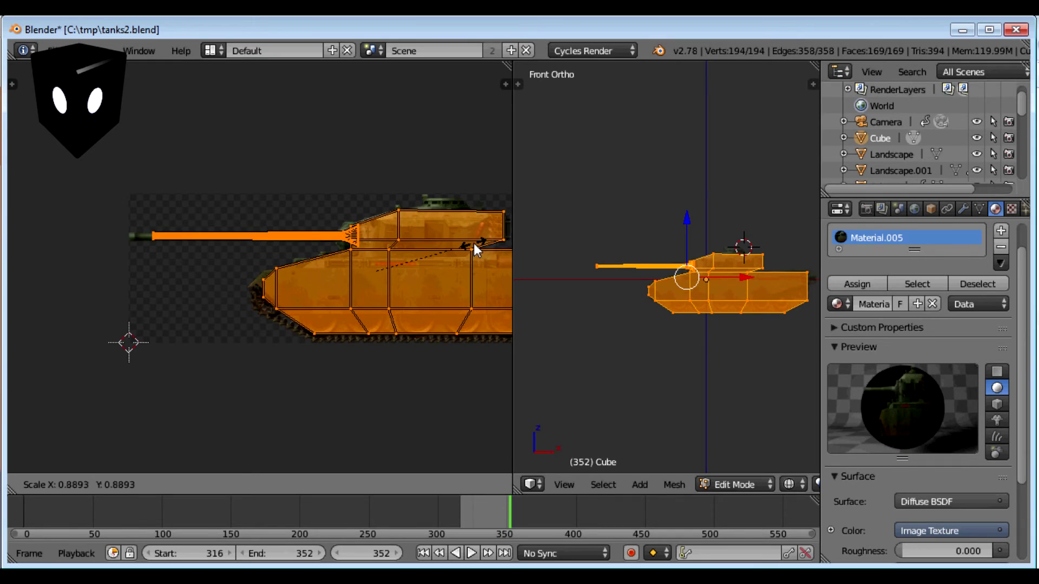
left_click(478, 241)
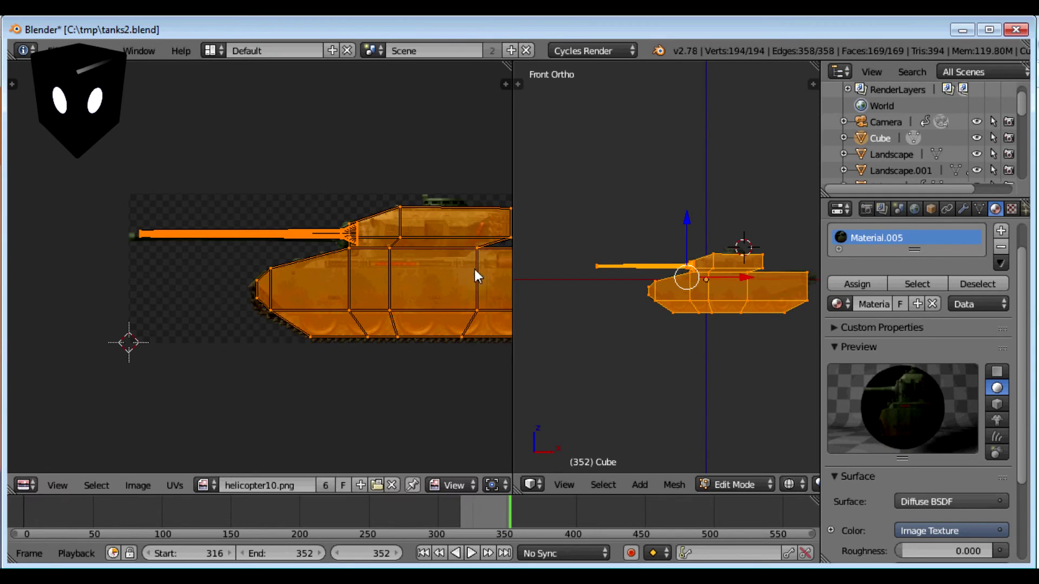
- Shift the tank's UV layout slightly forward and down to line it up with the tank image
scroll(475, 270, "down", 2)
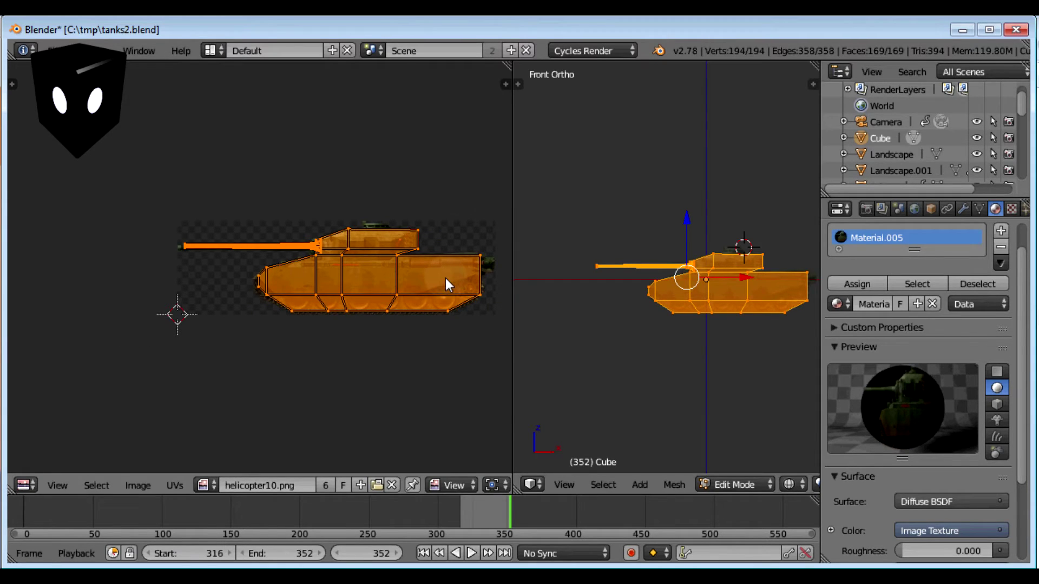
key("g")
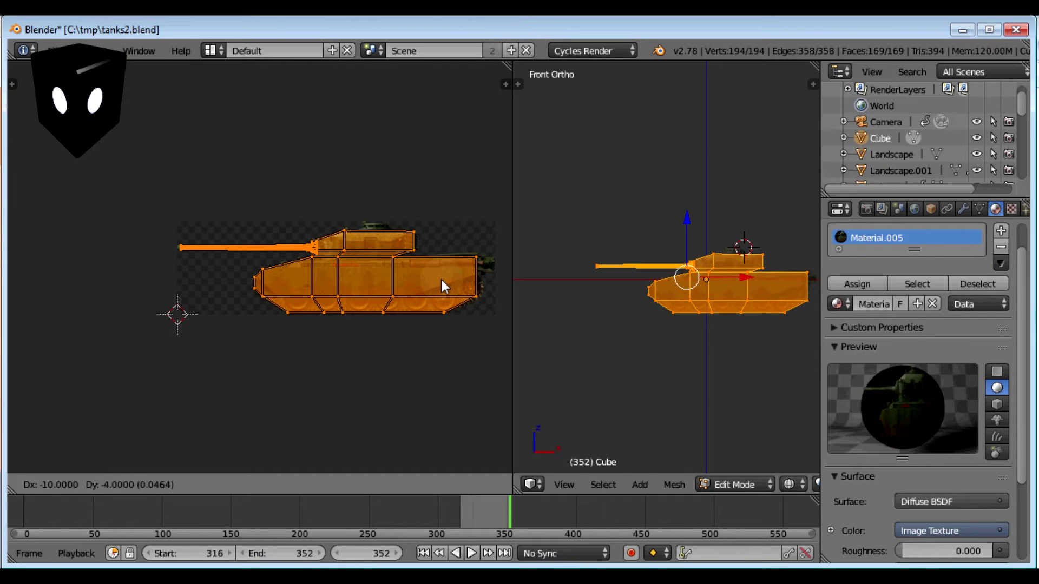
left_click(442, 280)
scroll(440, 281, "up", 4)
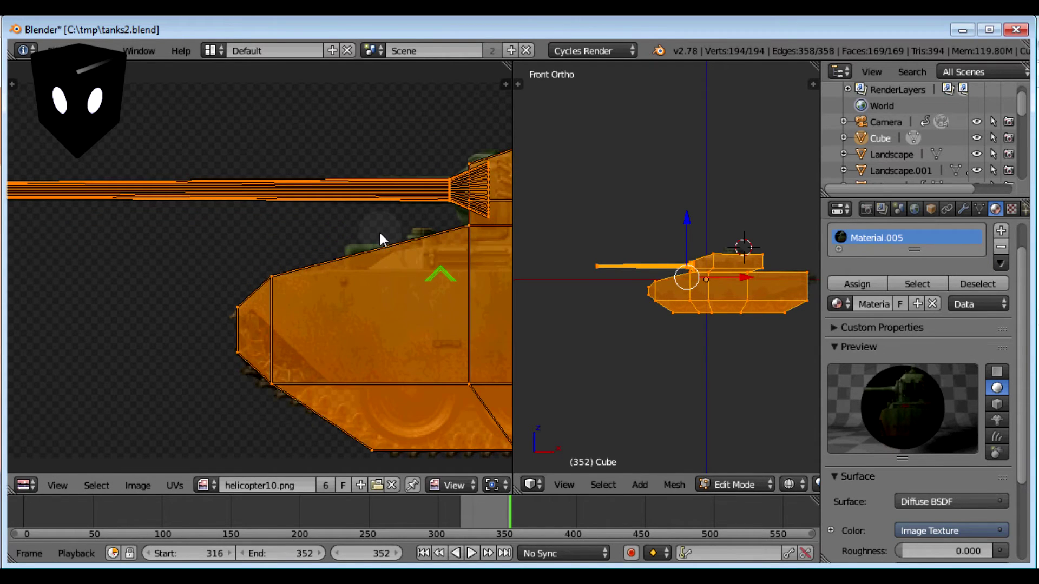
scroll(379, 234, "down", 1)
scroll(379, 238, "down", 3)
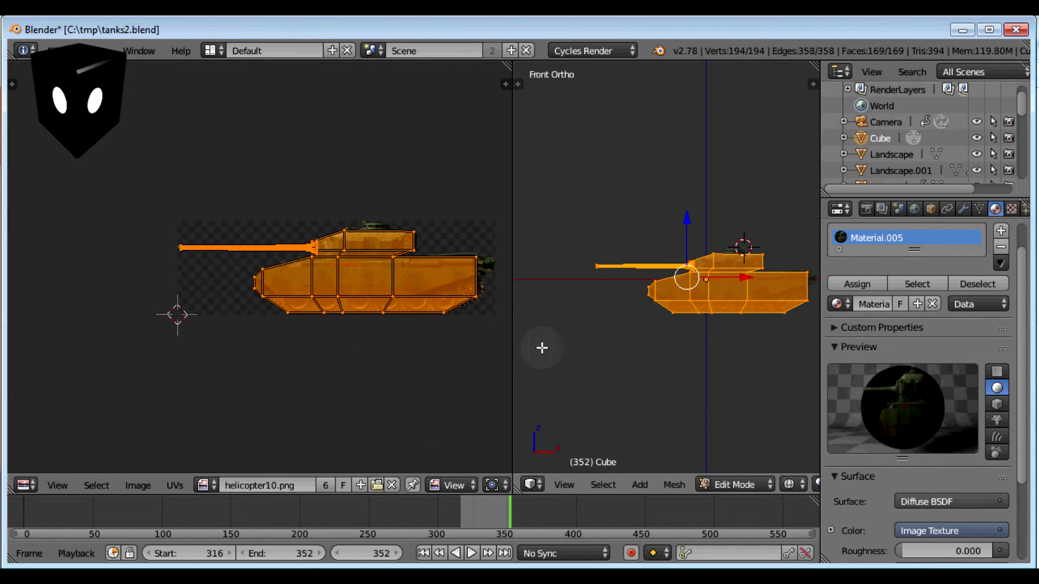
- Enlarge the 3D view, return to Object Mode, and show the tank in Material shading to inspect the texture
left_click_drag(510, 325, 206, 312)
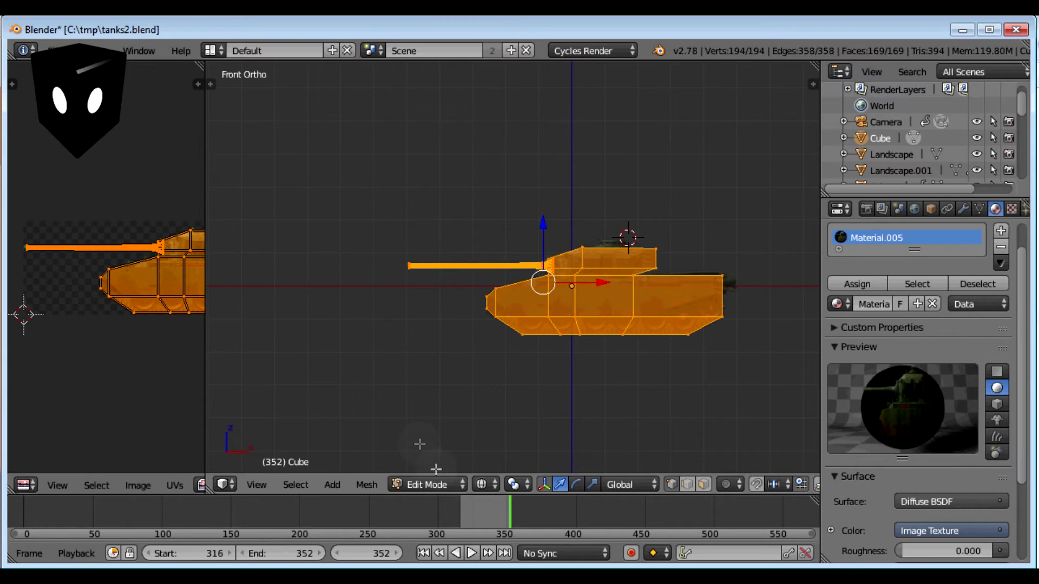
key("Tab")
key("z")
middle_click_drag(499, 372, 568, 385)
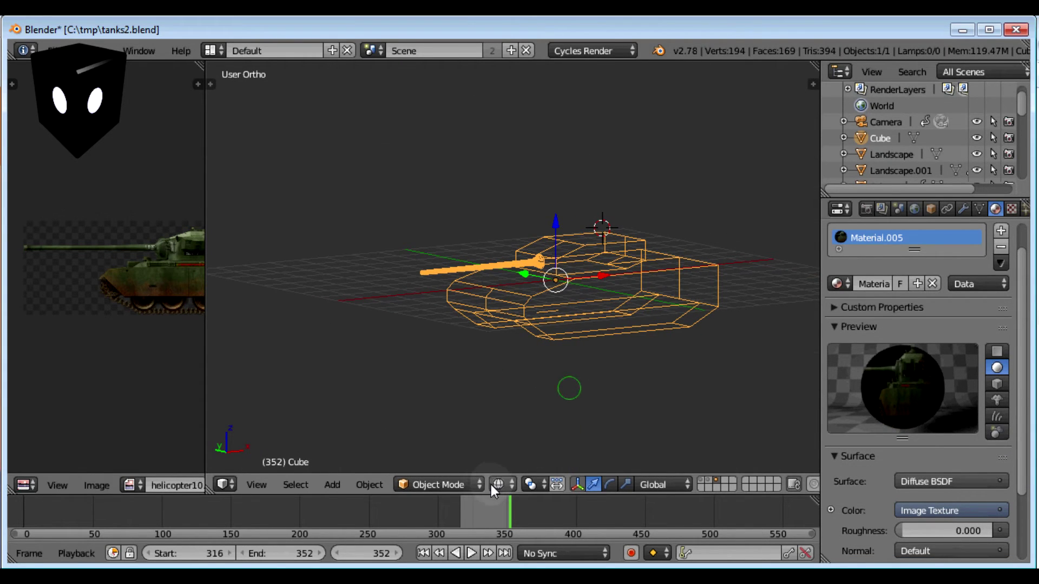
left_click(443, 486)
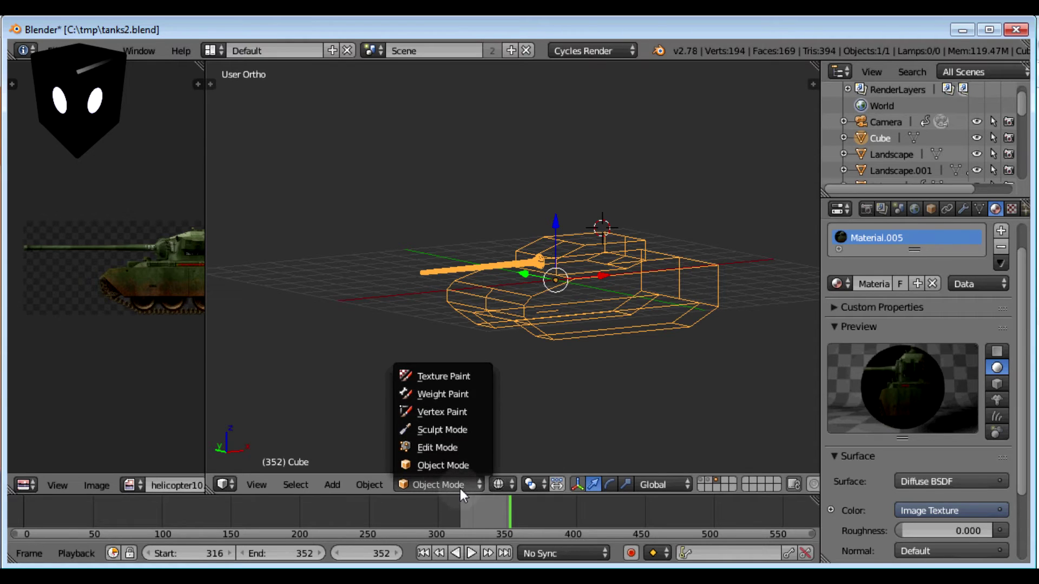
left_click(494, 485)
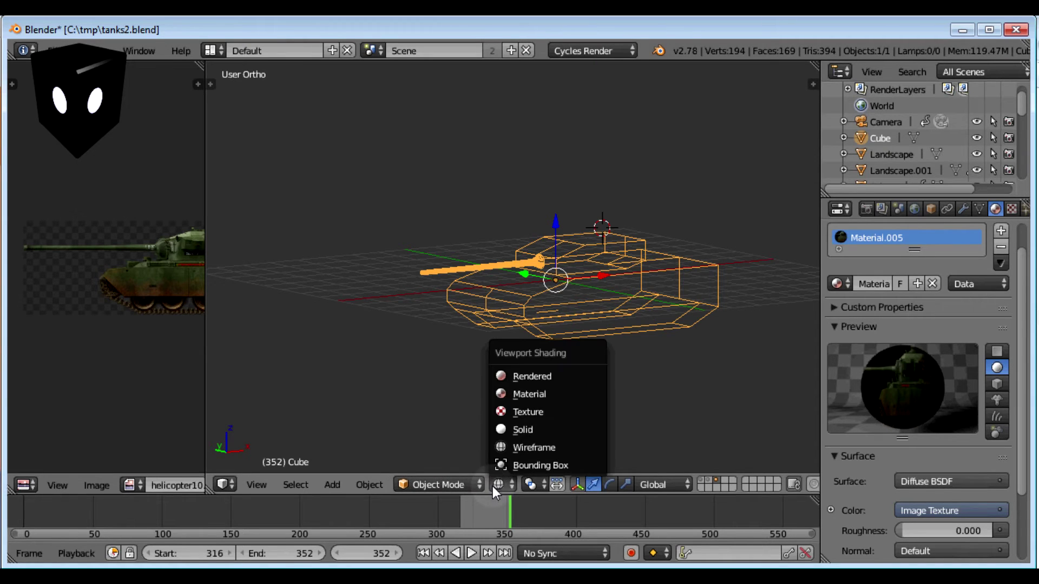
left_click(537, 394)
middle_click_drag(586, 382, 441, 273)
middle_click_drag(436, 197, 447, 245)
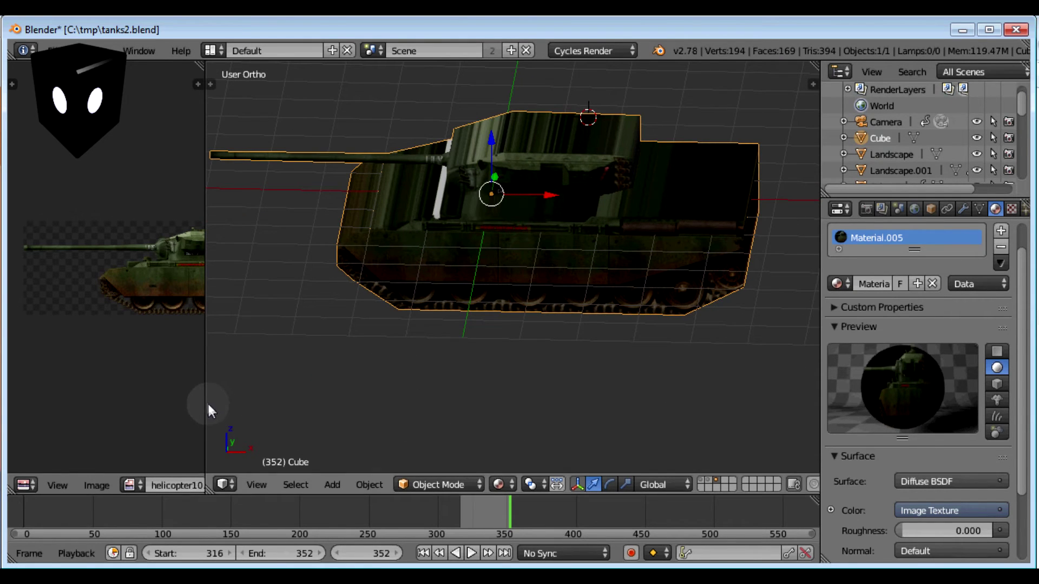
- In Edit Mode, move the hull's UV vertex just below the gun mount slightly down onto the painted hull
key("Tab")
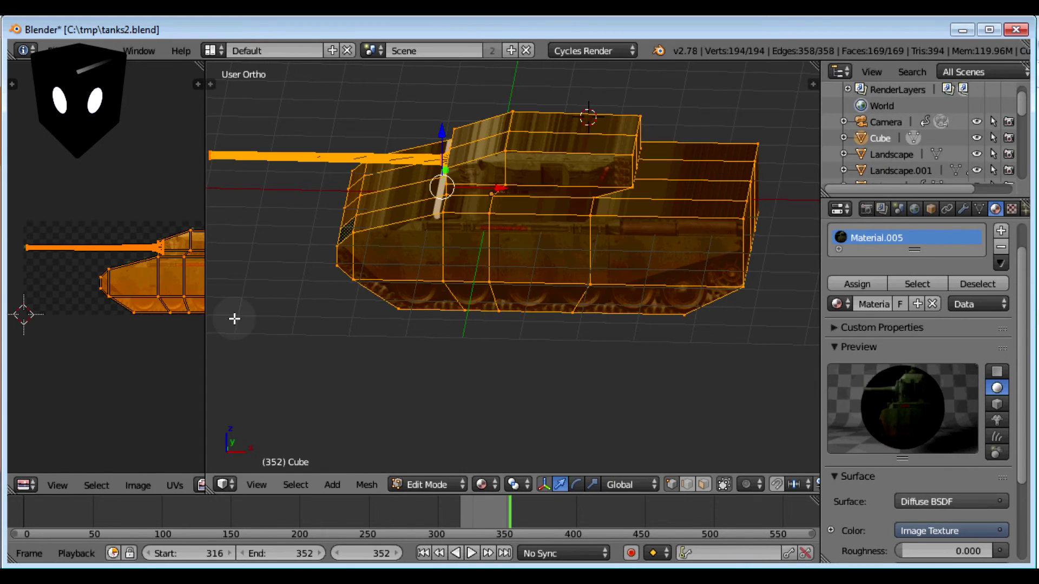
left_click_drag(203, 311, 271, 320)
scroll(210, 291, "up", 2)
scroll(209, 291, "up", 4)
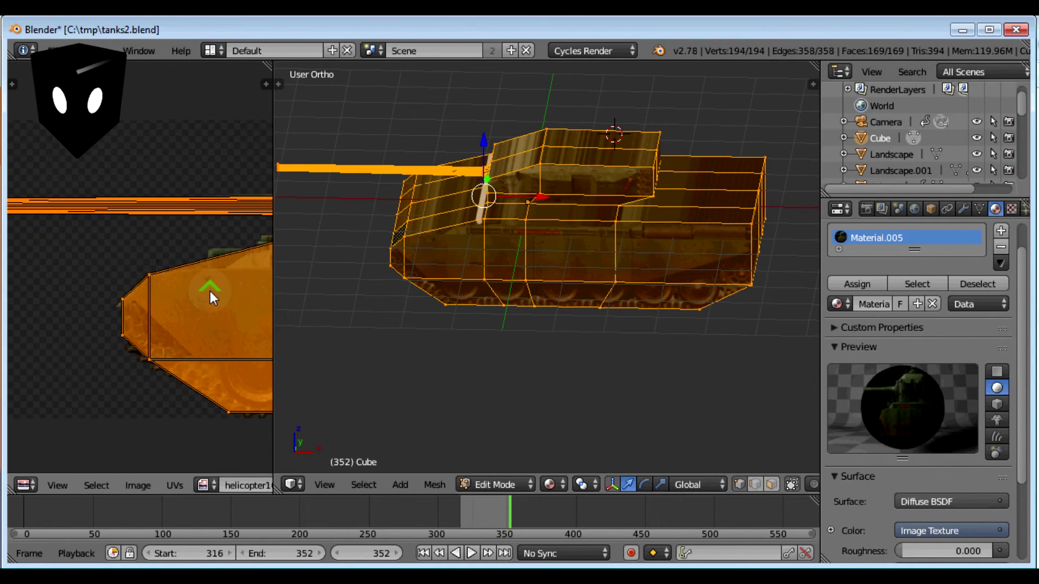
right_click(211, 261)
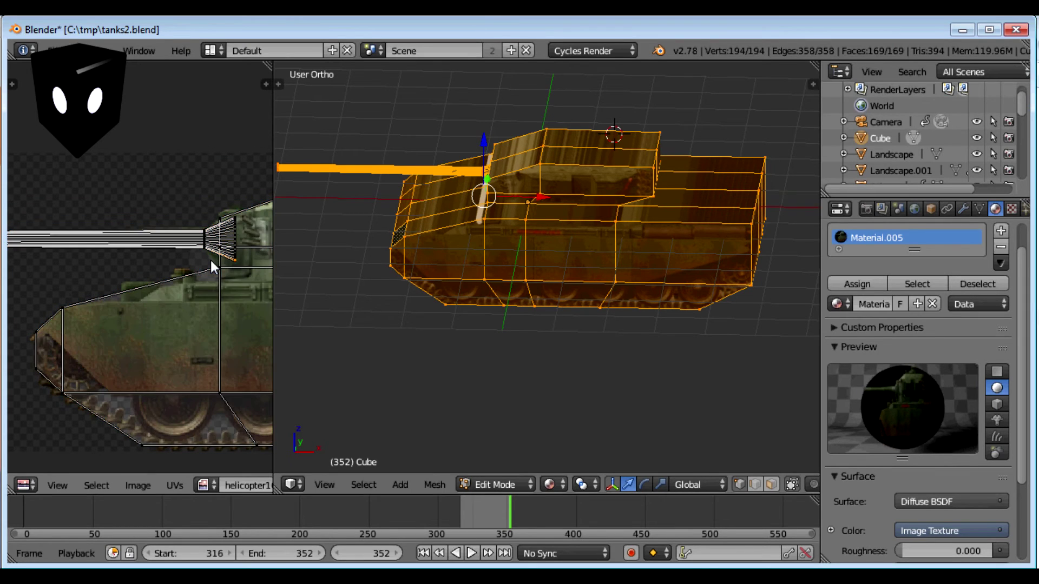
right_click(211, 268)
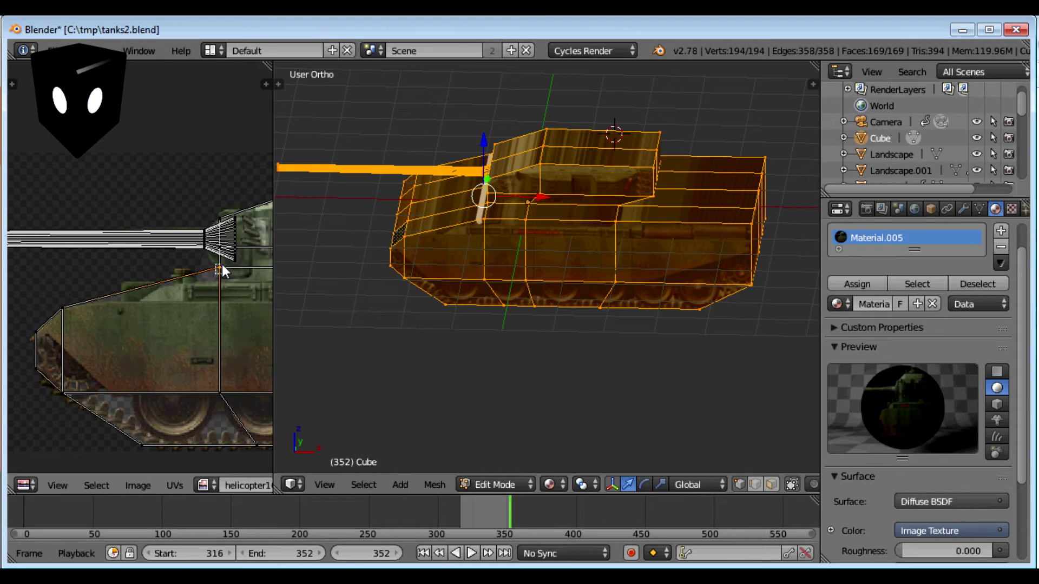
scroll(203, 265, "down", 4)
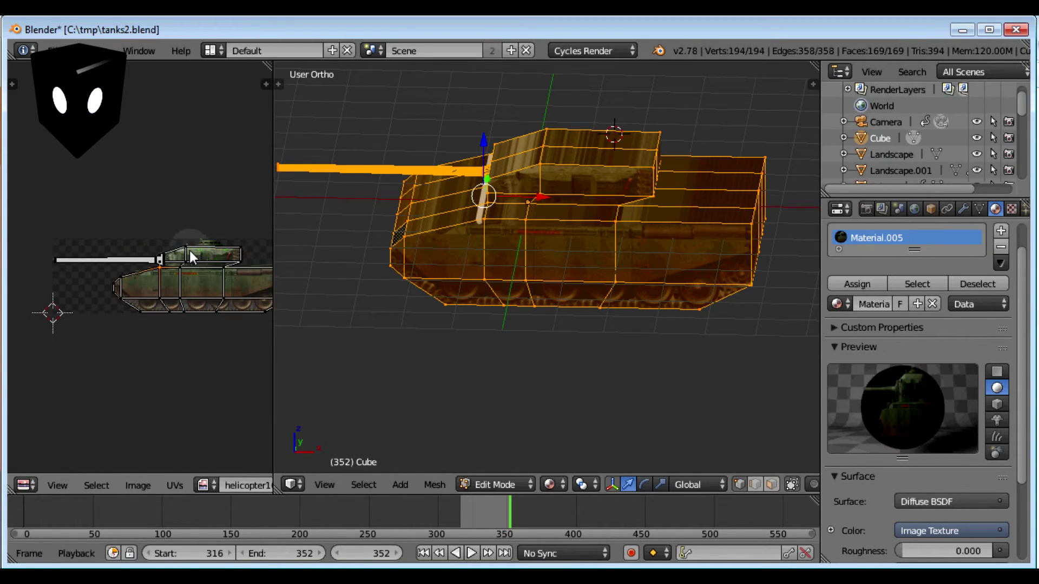
scroll(189, 251, "up", 2)
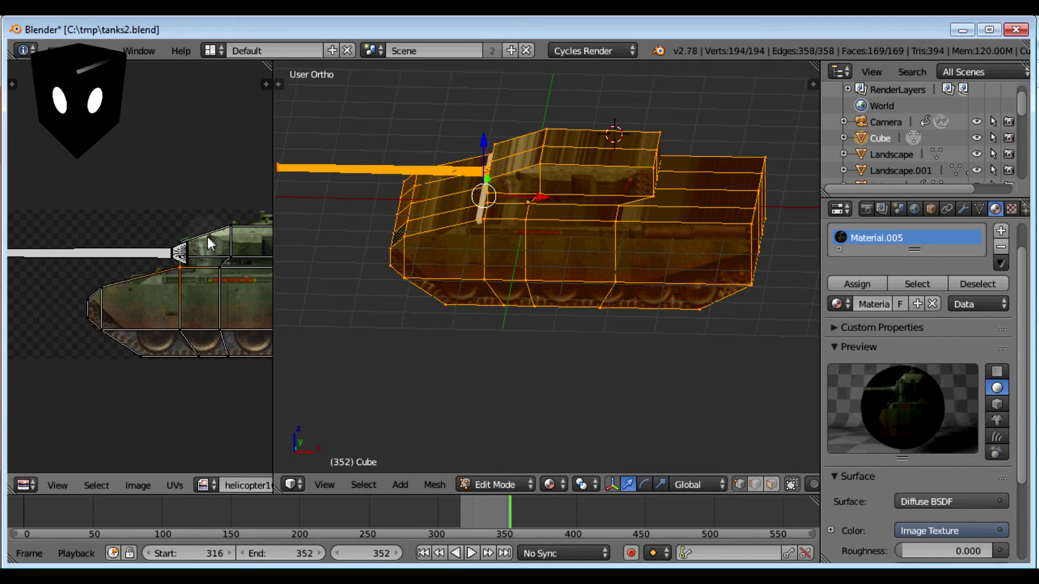
key("g")
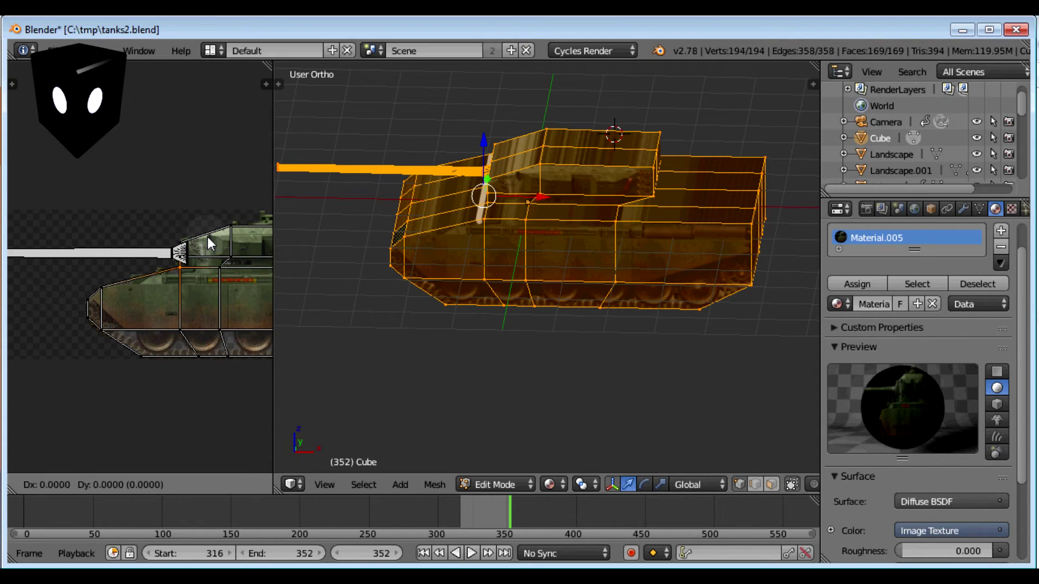
left_click(212, 242)
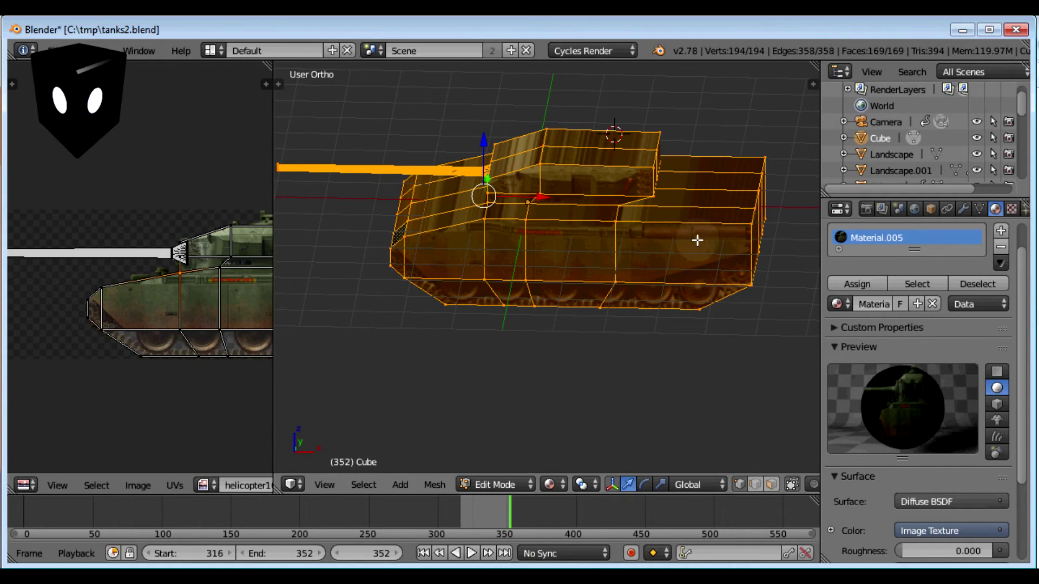
- Select the four faces on top of the turret in face select mode, and widen the image editor
middle_click_drag(600, 282, 602, 403)
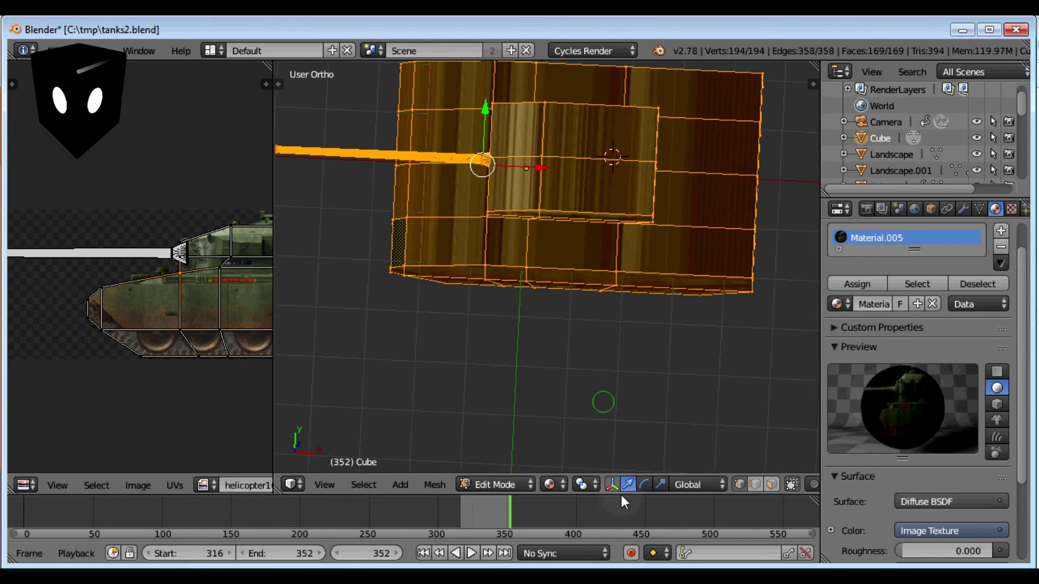
left_click(771, 486)
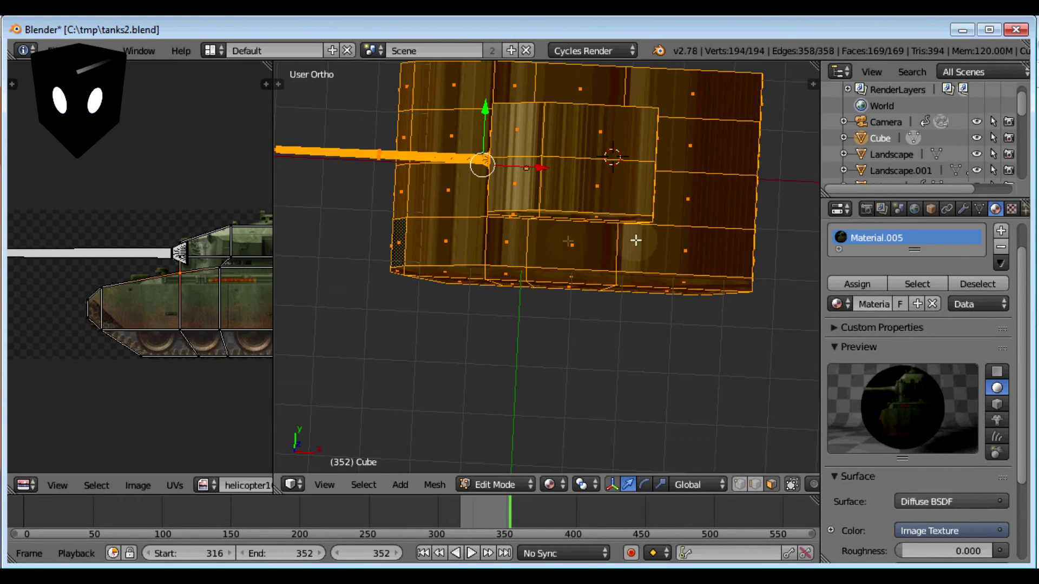
mouse_move(612, 172)
middle_mouse_down()
mouse_move(619, 127)
mouse_move(604, 160)
middle_mouse_up()
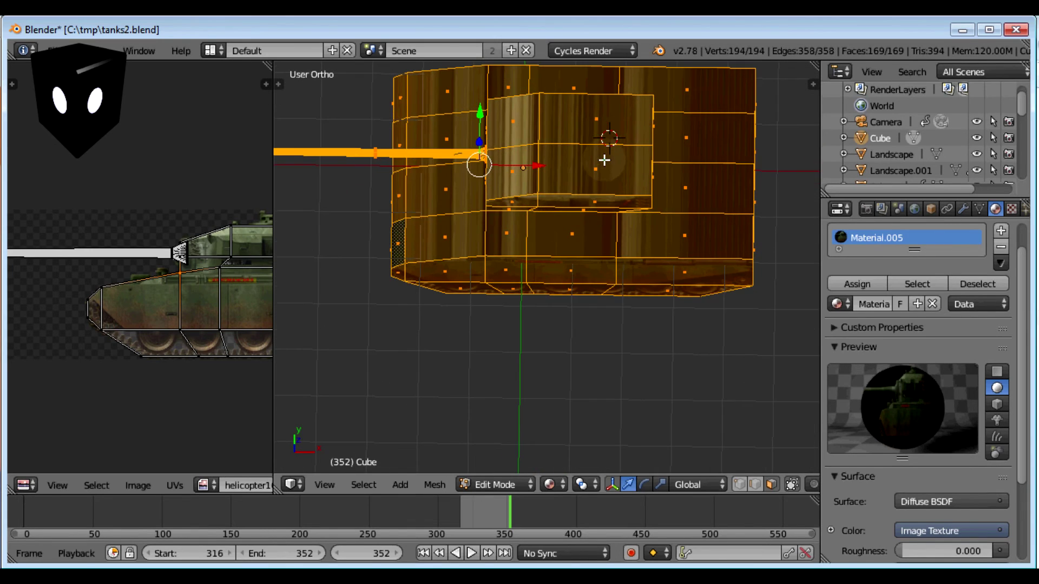
right_click(600, 165)
right_click(575, 112)
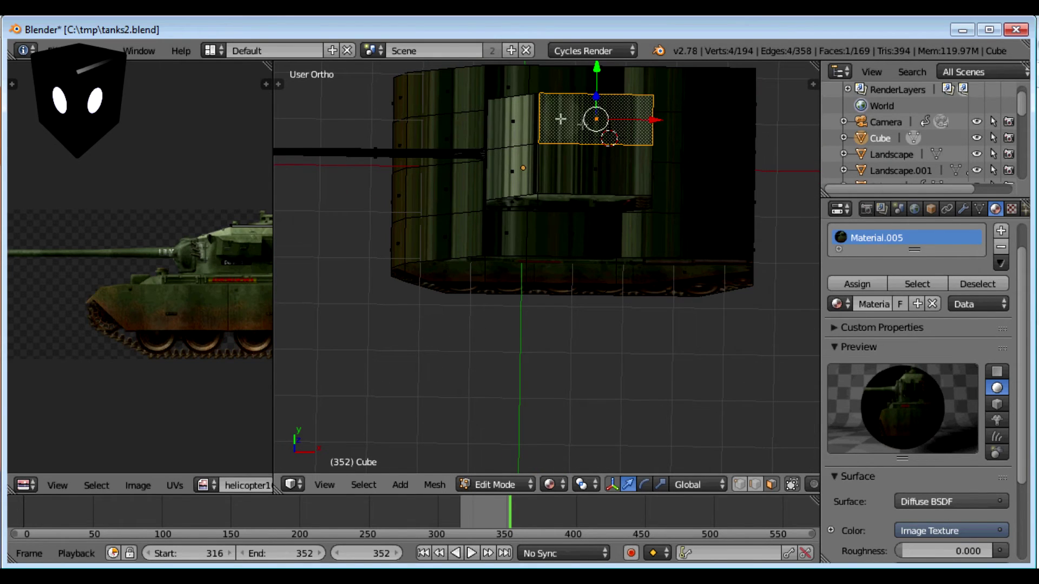
right_click(582, 155, "shift")
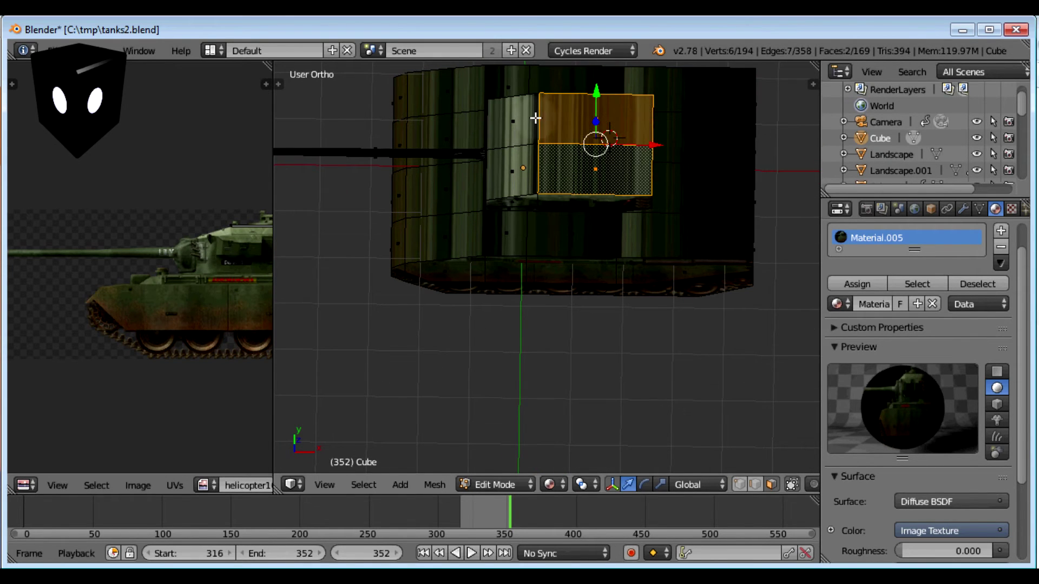
right_click(506, 124, "shift")
right_click(509, 162, "shift")
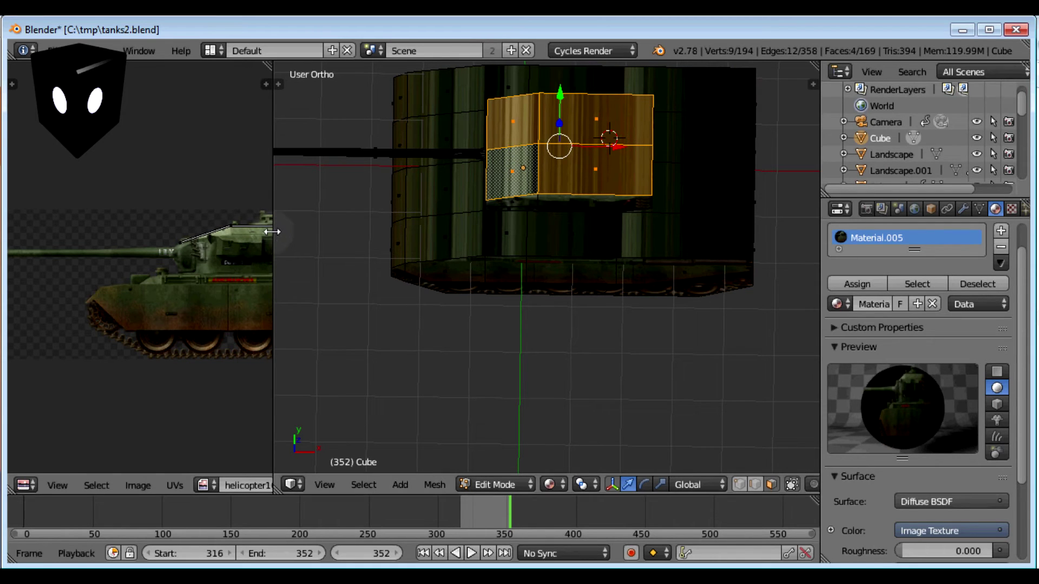
left_click_drag(273, 228, 422, 250)
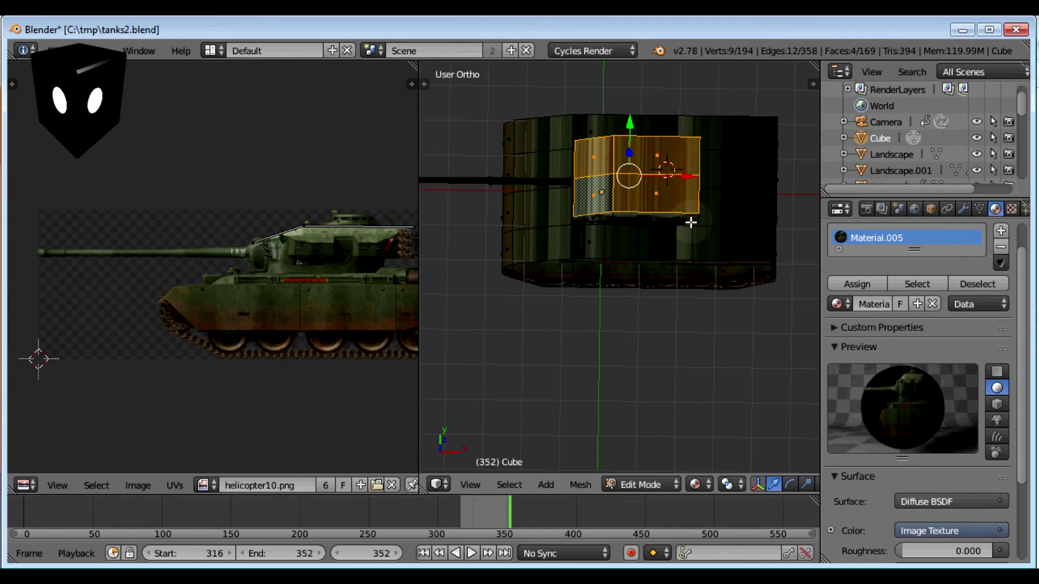
- Unwrap the selected turret-top faces, and place their UVs over the middle of the tank image, rotated 90 degrees
key("u")
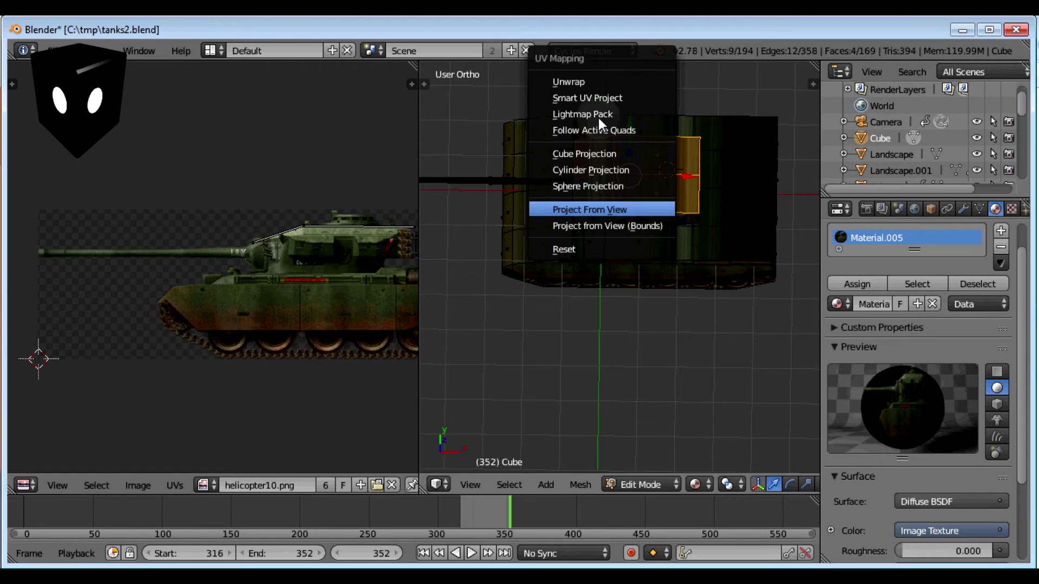
left_click(586, 84)
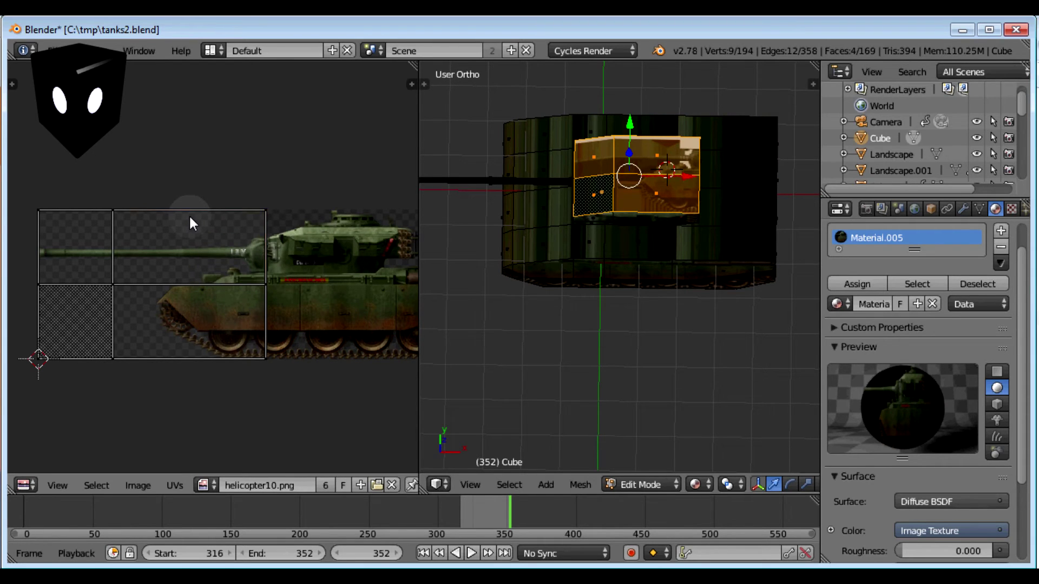
key("a")
key("g")
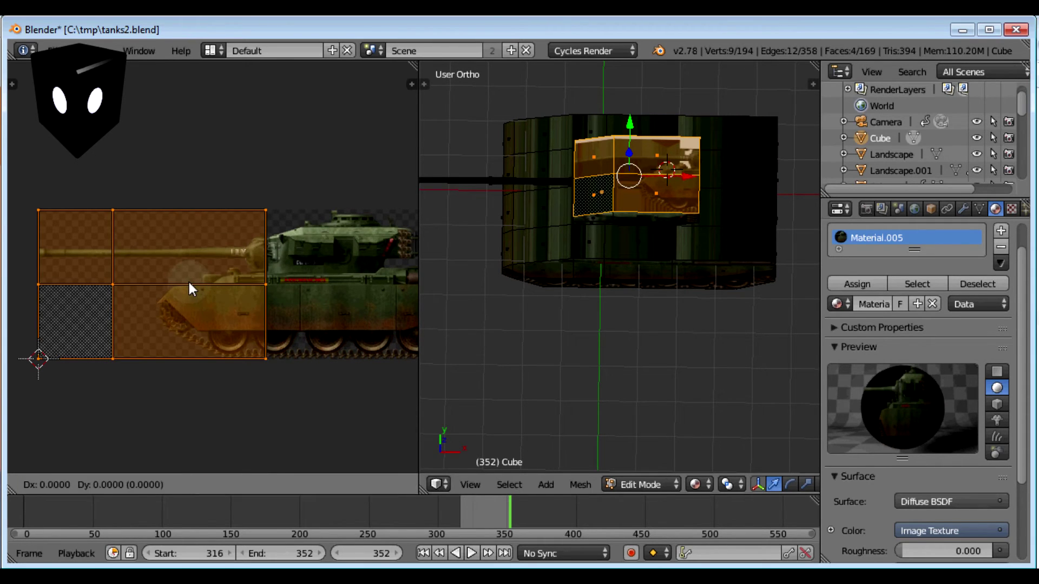
left_click(360, 294)
scroll(359, 293, "down", 3)
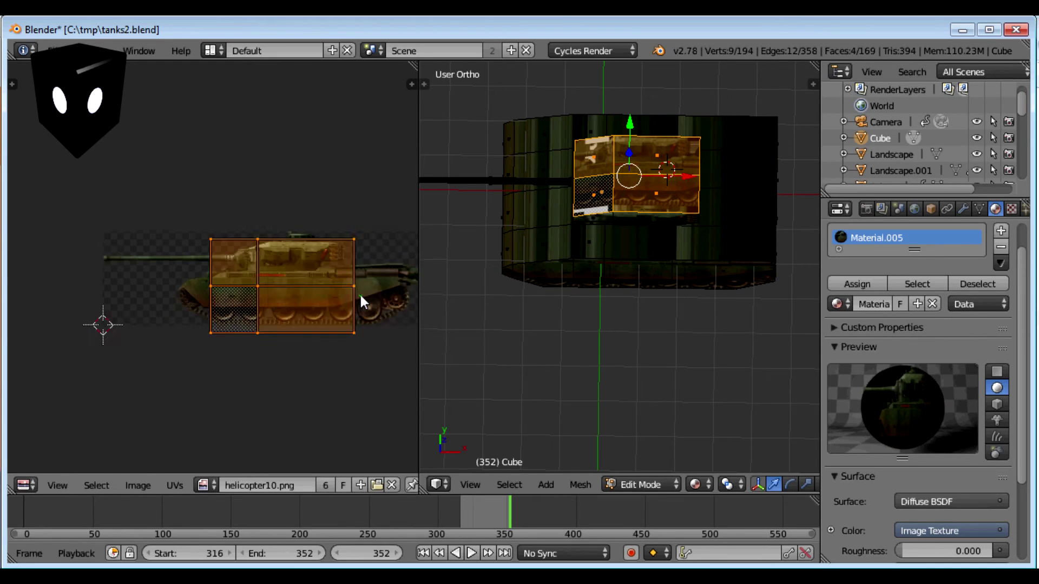
type("r90")
key("Return")
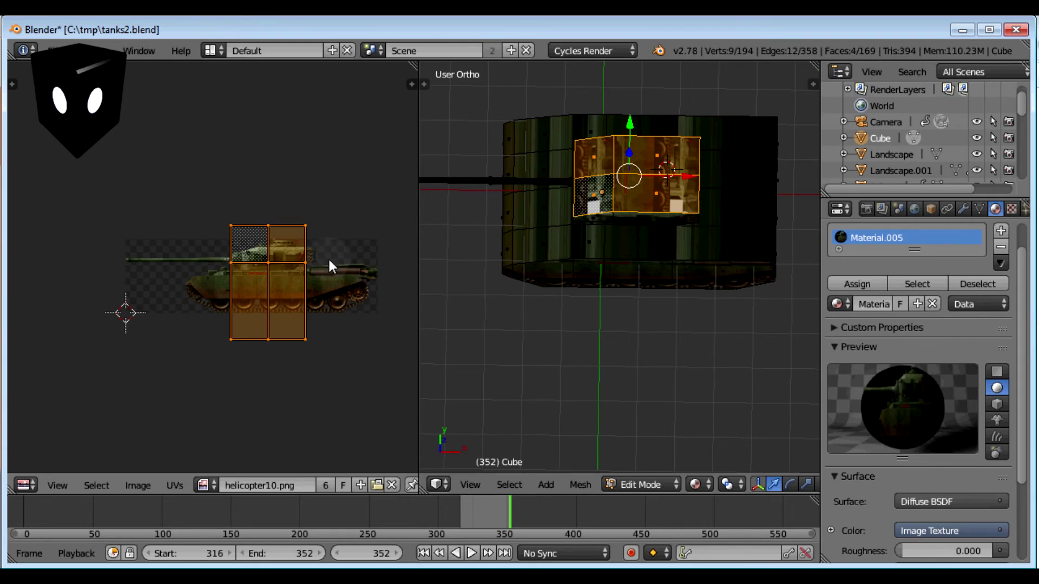
- Flatten the turret-top UVs along Y to about 0.2 and shift them slightly rearward and down onto the painted hull side
scroll(651, 213, "up", 3)
middle_click_drag(651, 213, 651, 122, "shift")
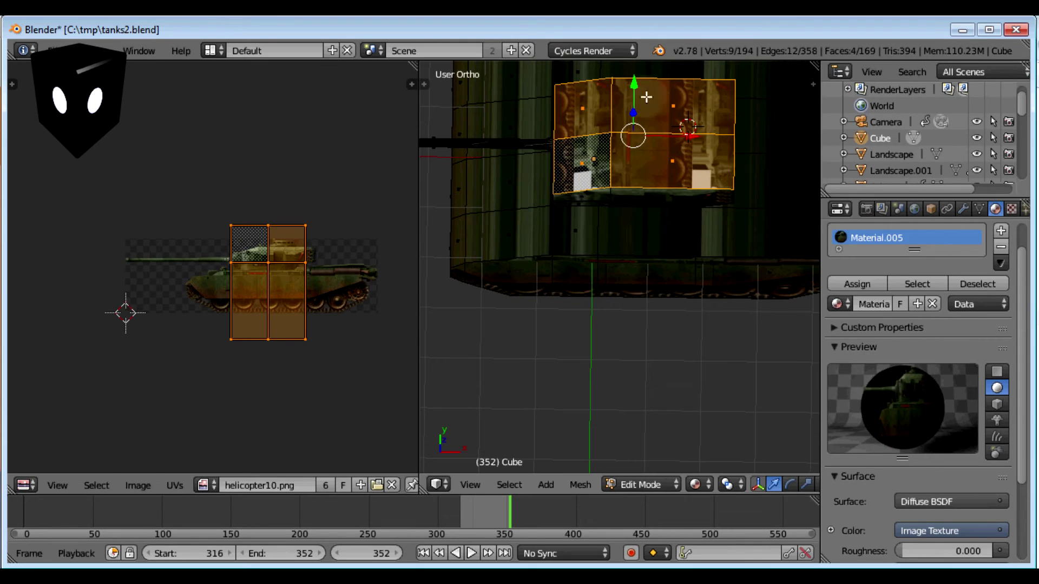
scroll(344, 294, "up", 1)
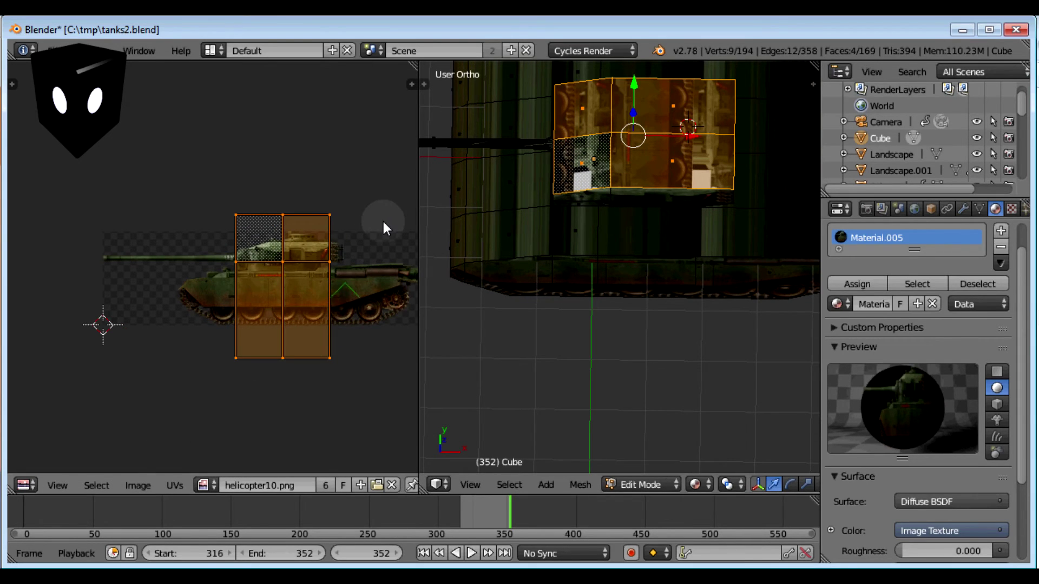
key("s")
key("y")
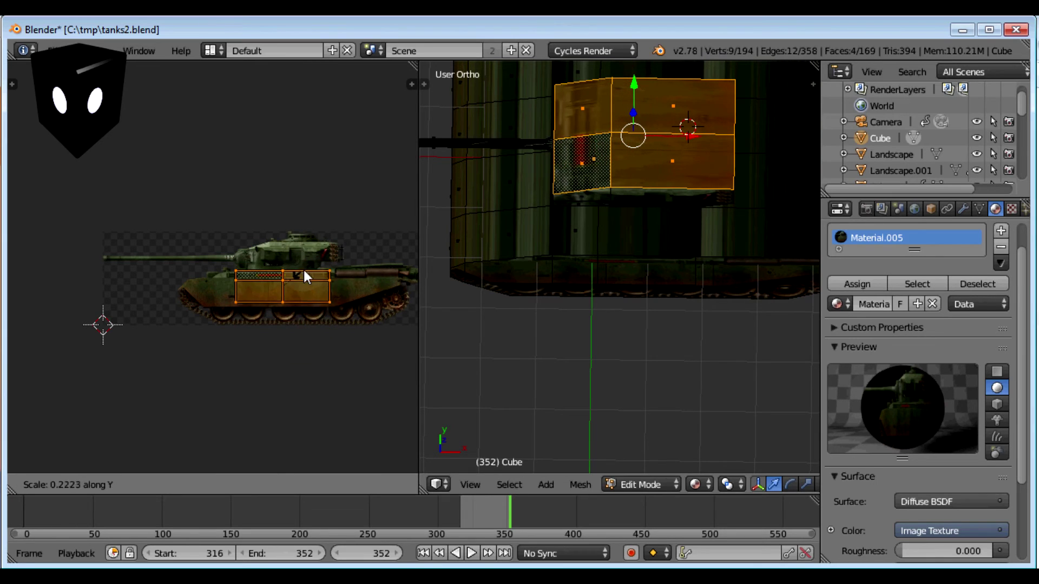
left_click(302, 273)
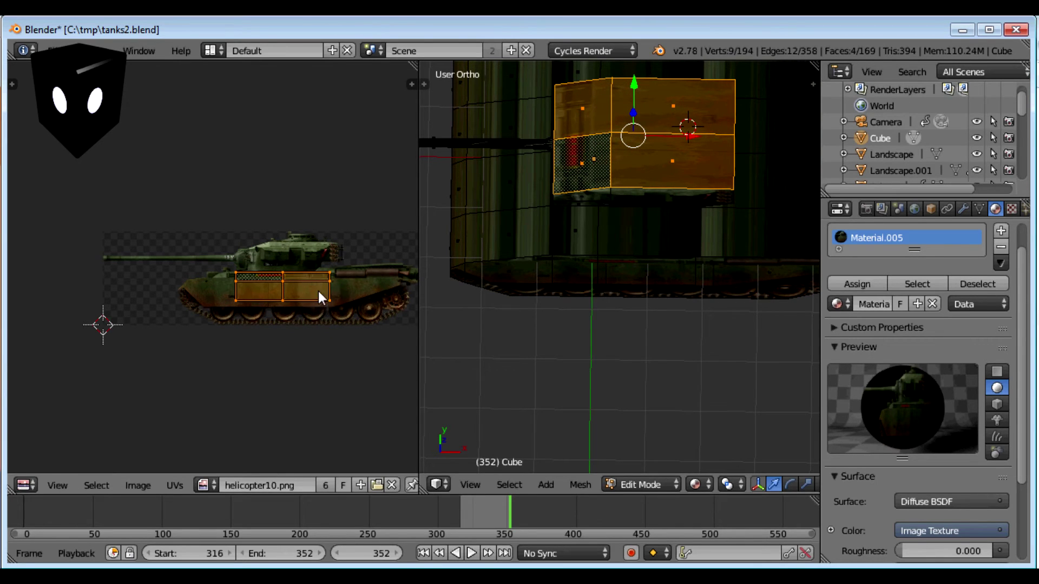
key("g")
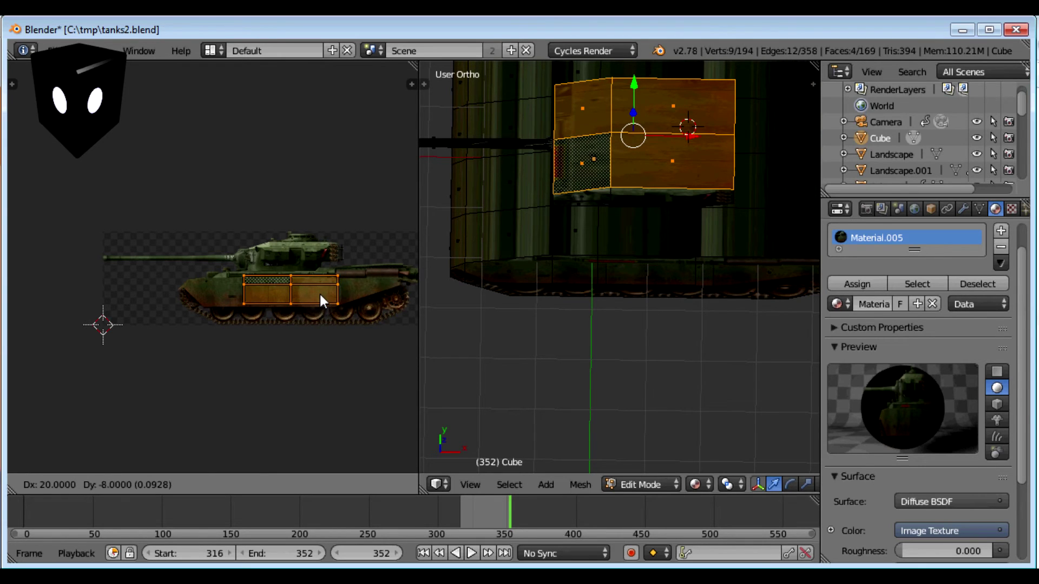
left_click(320, 294)
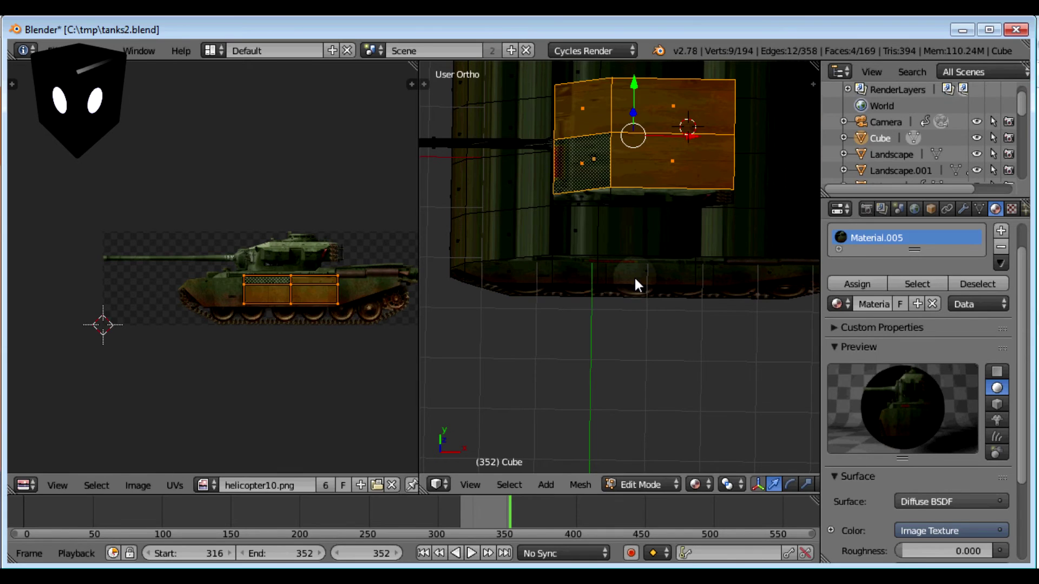
- Return to Object Mode and inspect the tank's texture from above and from the front
key("Tab")
mouse_move(631, 278)
middle_mouse_down()
mouse_move(685, 257)
mouse_move(669, 193)
mouse_move(625, 227)
middle_mouse_up()
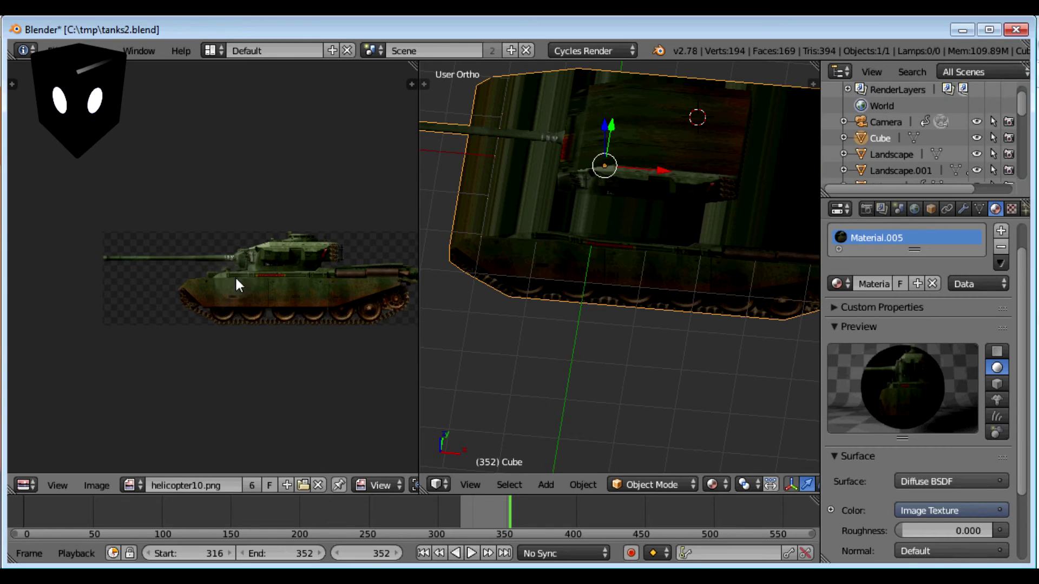
middle_click_drag(525, 244, 562, 207)
middle_click_drag(622, 241, 616, 282)
scroll(616, 283, "up", 2)
middle_click_drag(669, 288, 734, 275)
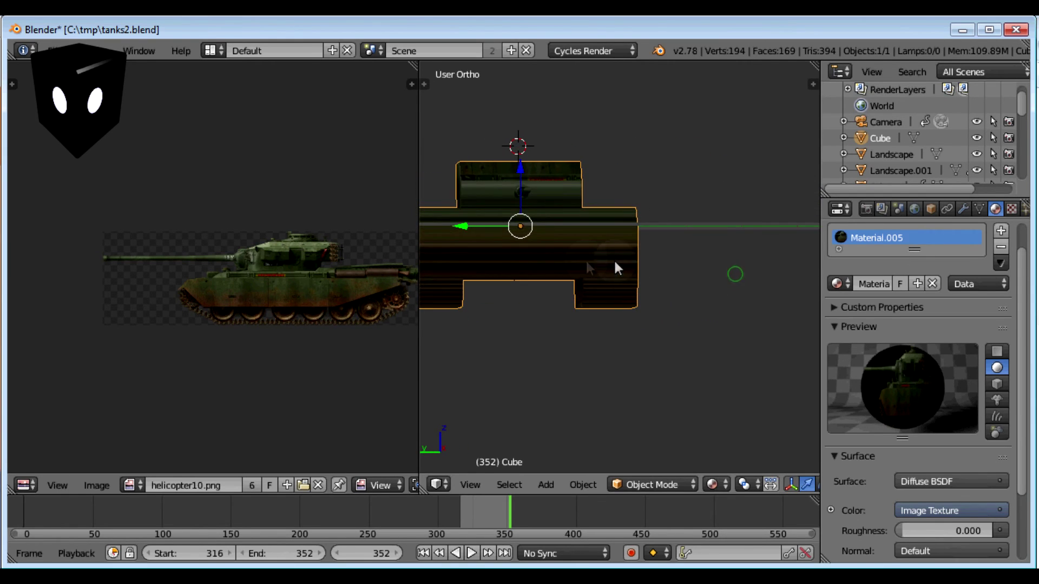
- In Edit Mode, select the four lower front hull faces between the tracks and unwrap them
key("Tab")
right_click(559, 269)
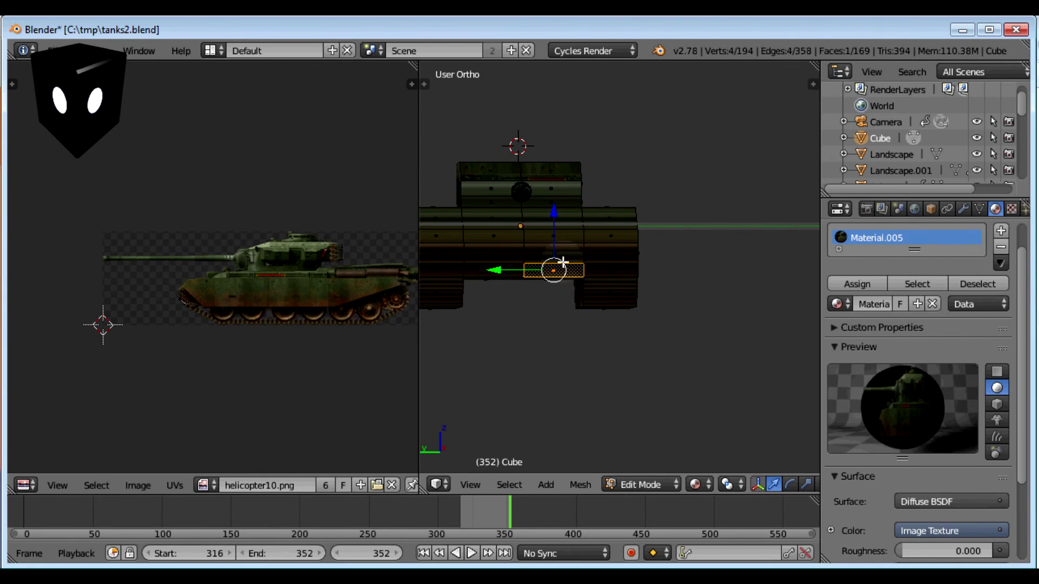
right_click(555, 254, "shift")
right_click(504, 252, "shift")
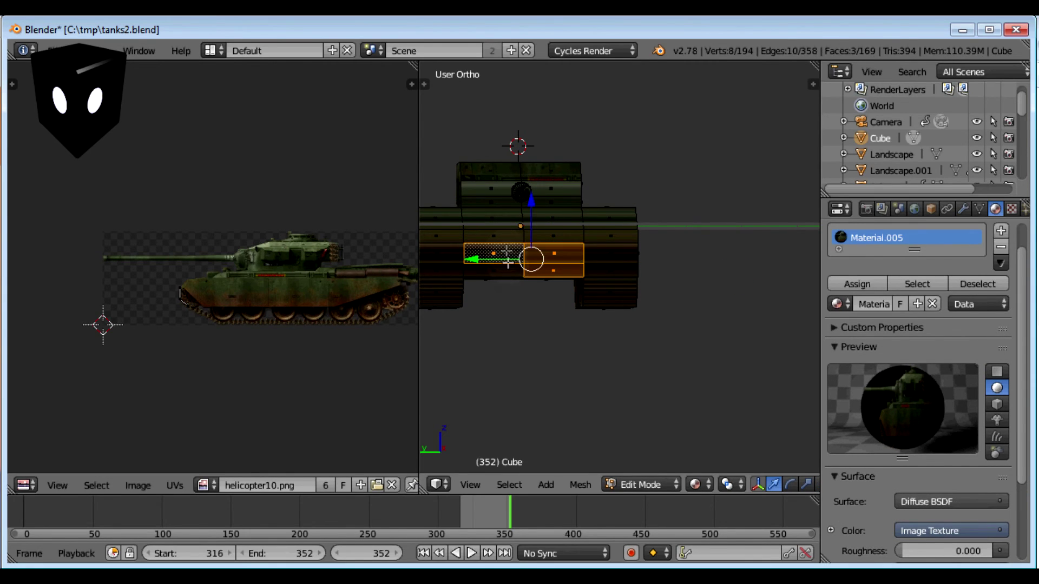
right_click(505, 270, "shift")
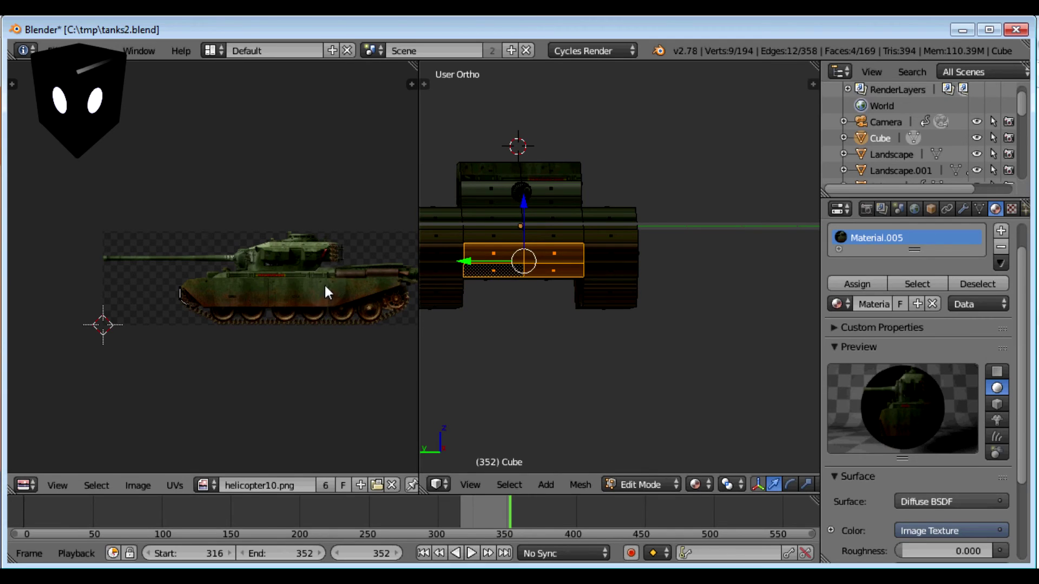
key("u")
left_click(501, 239)
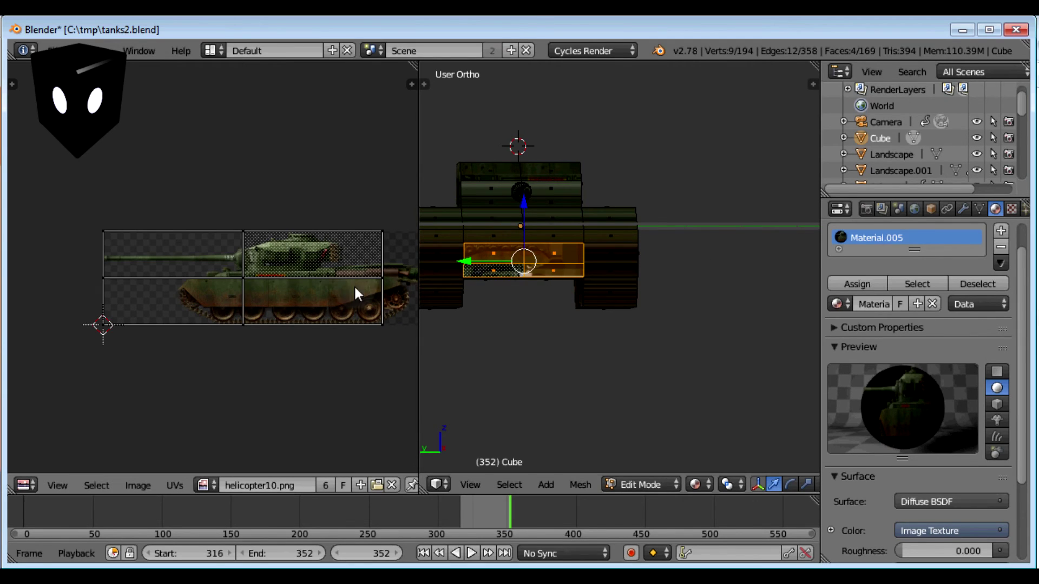
- Shrink the lower front faces' UVs and move them onto the plain painted plates of the hull side in the tank image
right_click(396, 268)
key("a")
key("a")
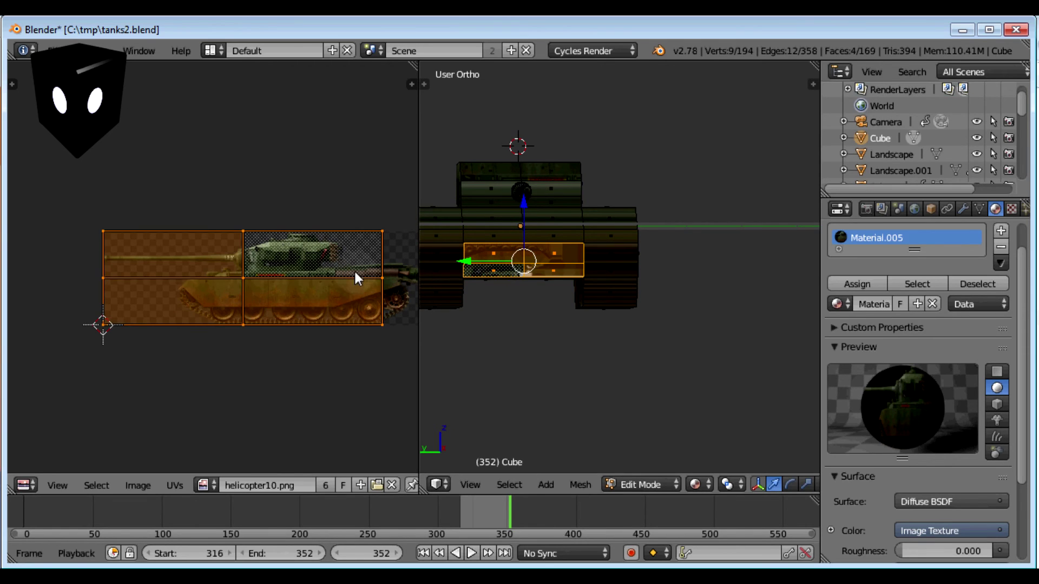
key("s")
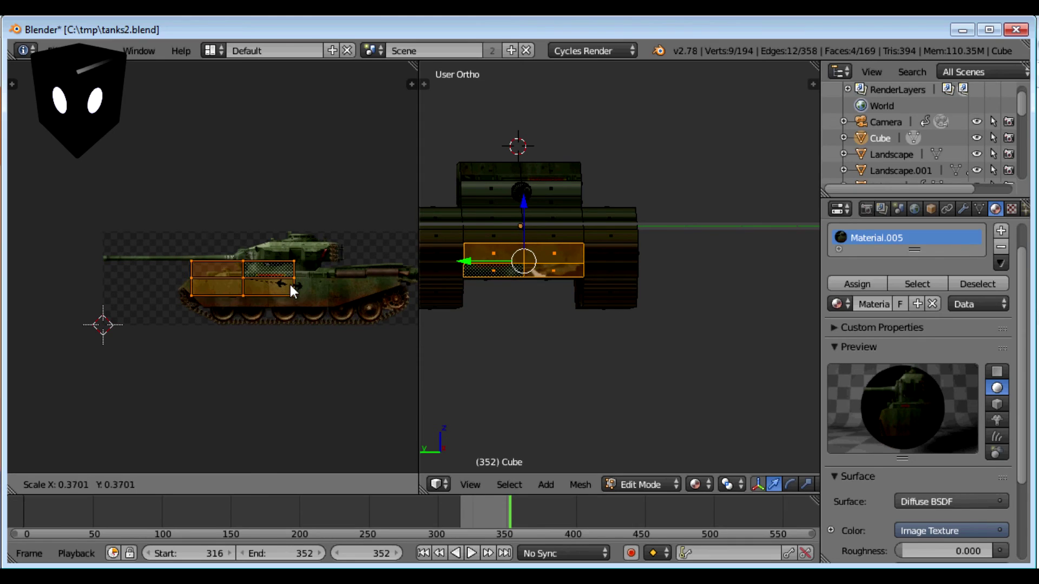
left_click(289, 283)
key("g")
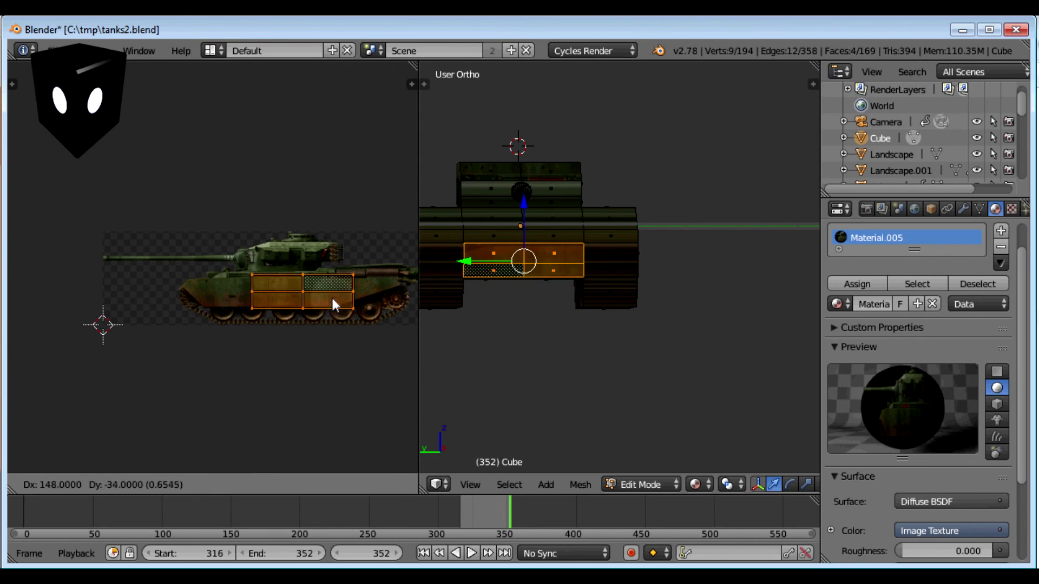
left_click(331, 296)
key("g")
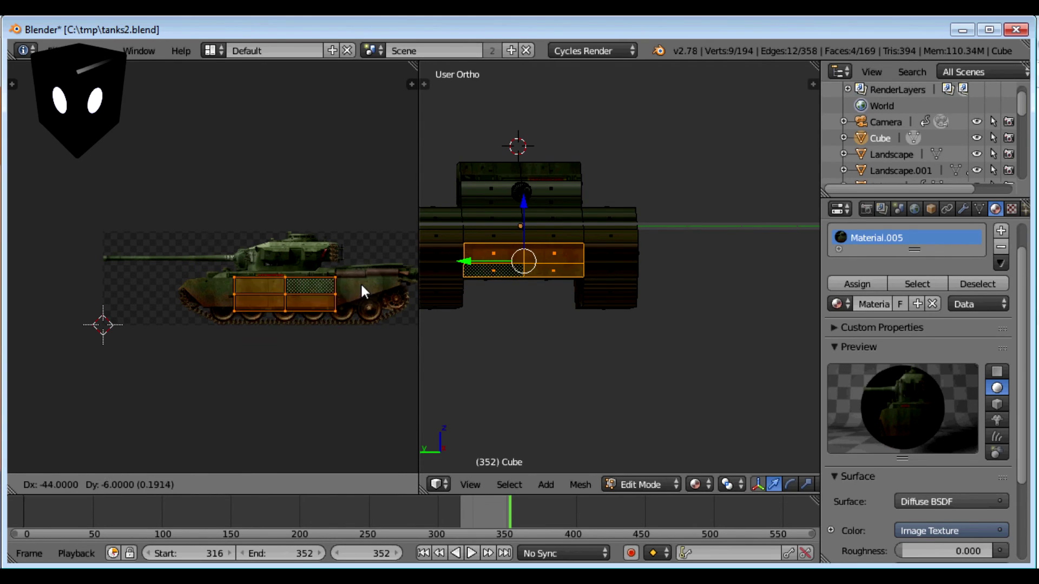
left_click(373, 280)
key("s")
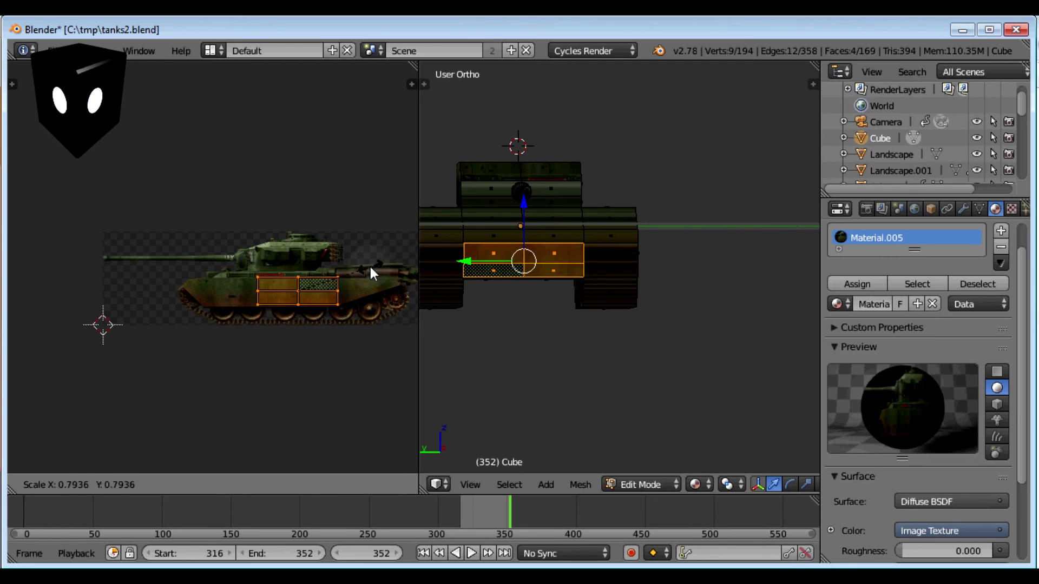
left_click(359, 268)
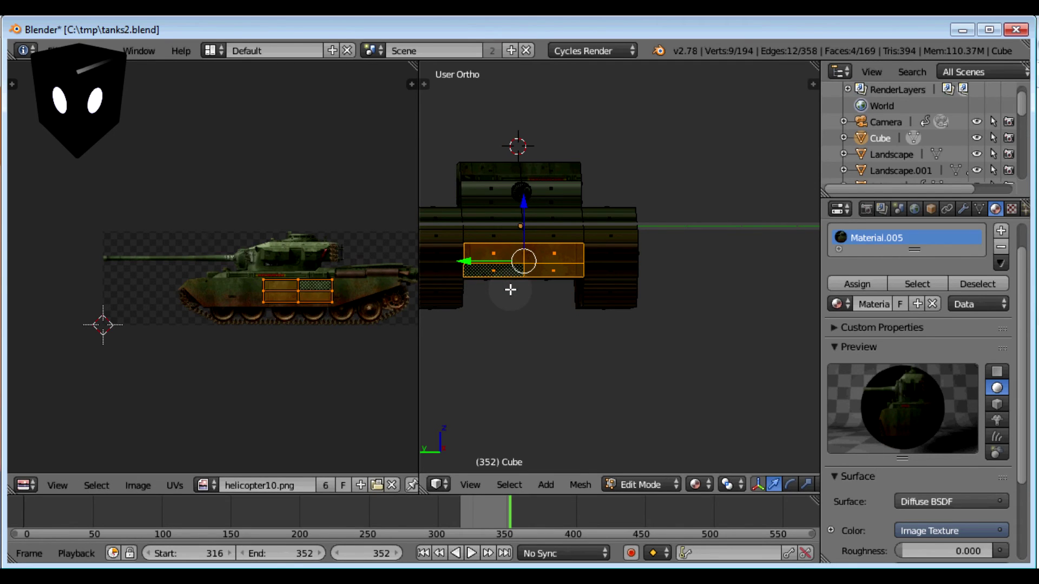
- Select the four rear deck faces behind the turret and unwrap them
key("Tab")
middle_click_drag(546, 290, 682, 261)
middle_click_drag(732, 239, 570, 320)
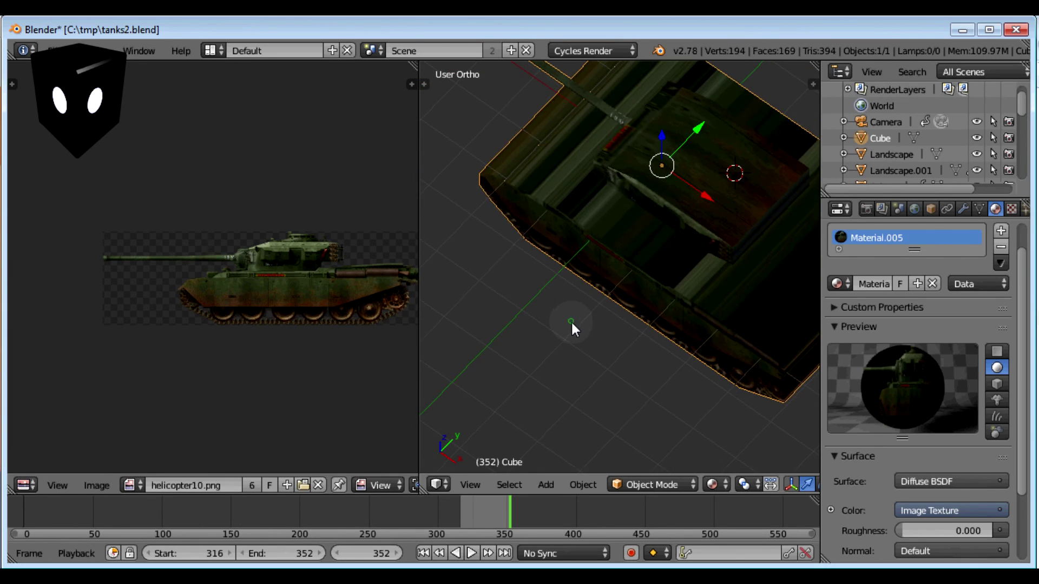
scroll(570, 320, "down", 2)
key("Tab")
right_click(690, 287)
right_click(714, 269, "shift")
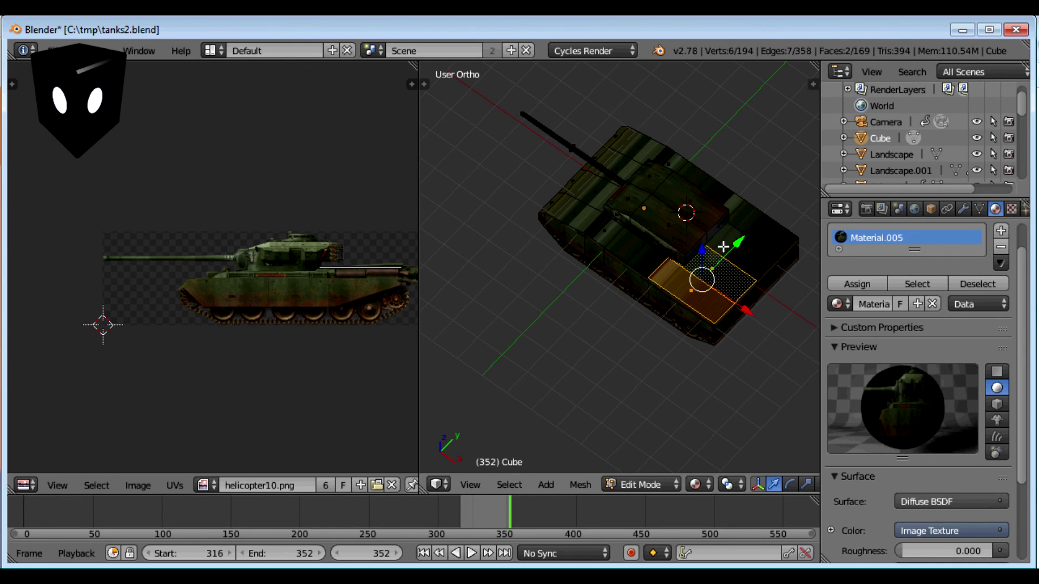
right_click(725, 246, "shift")
right_click(754, 217, "shift")
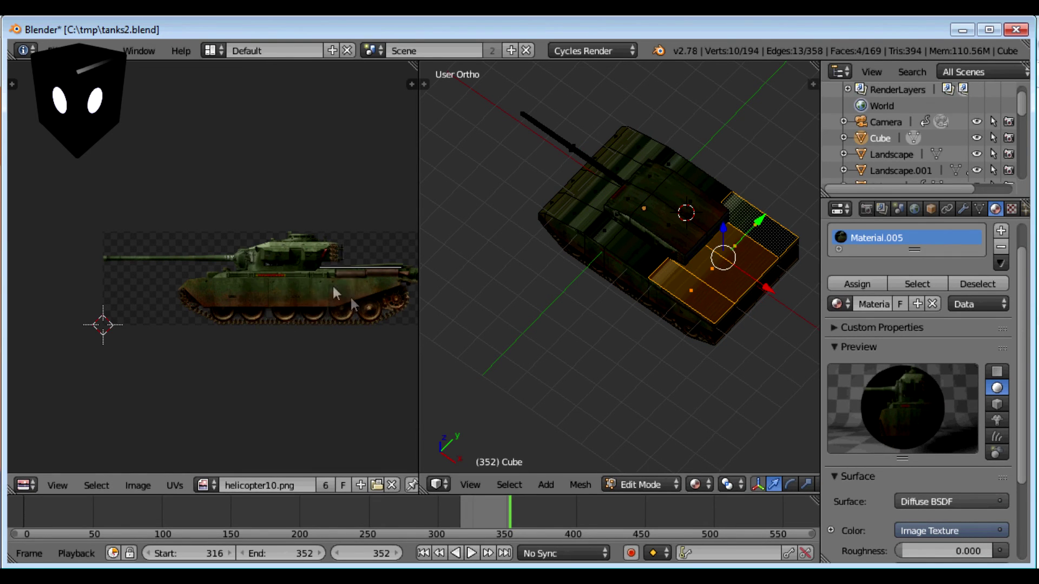
key("u")
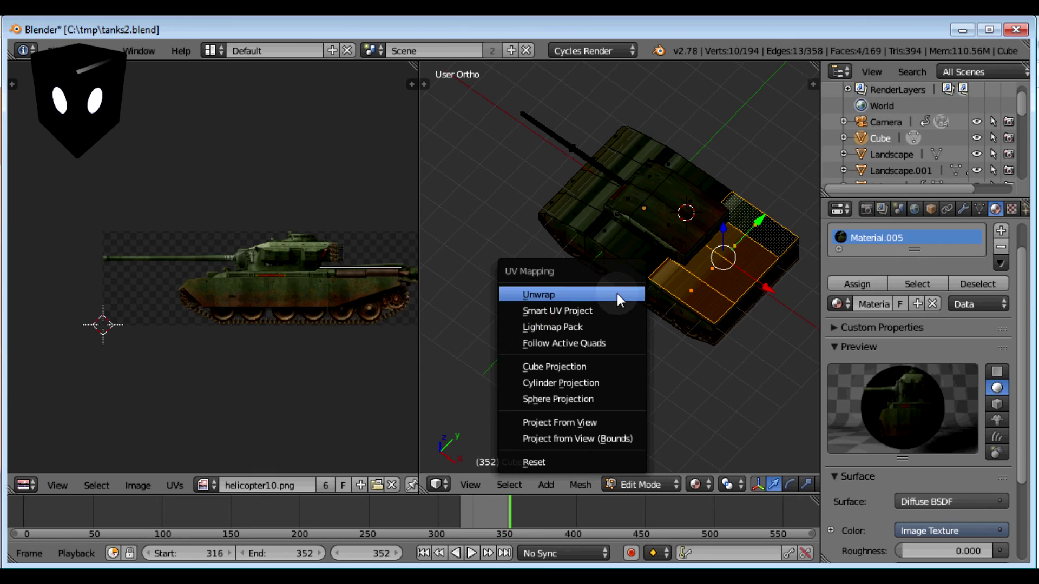
left_click(575, 293)
- Move the rear deck UVs onto the hull side in the tank image, rotate them 90 degrees, and shrink them to fit the painted plates
key("a")
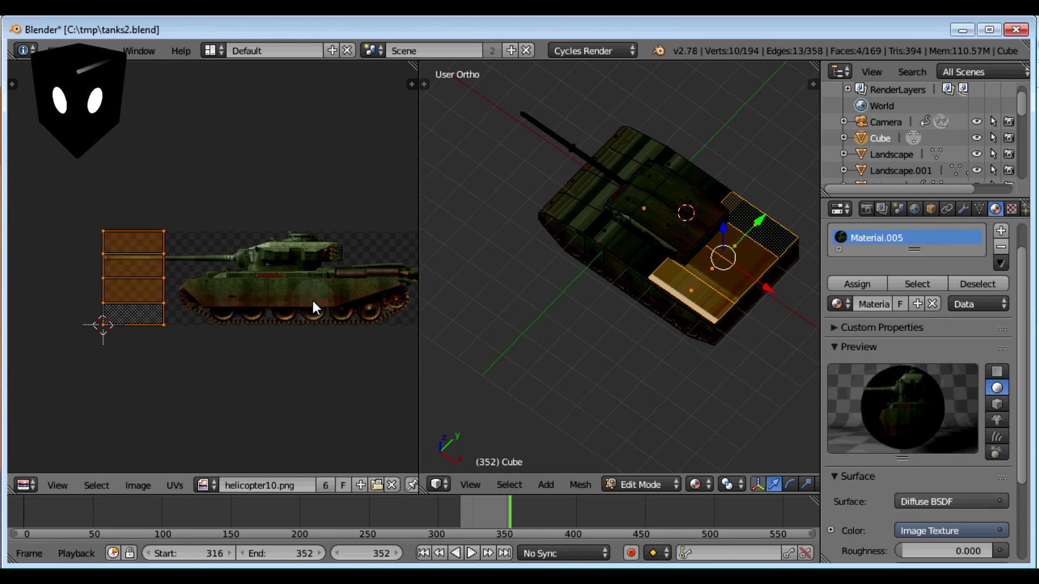
key("g")
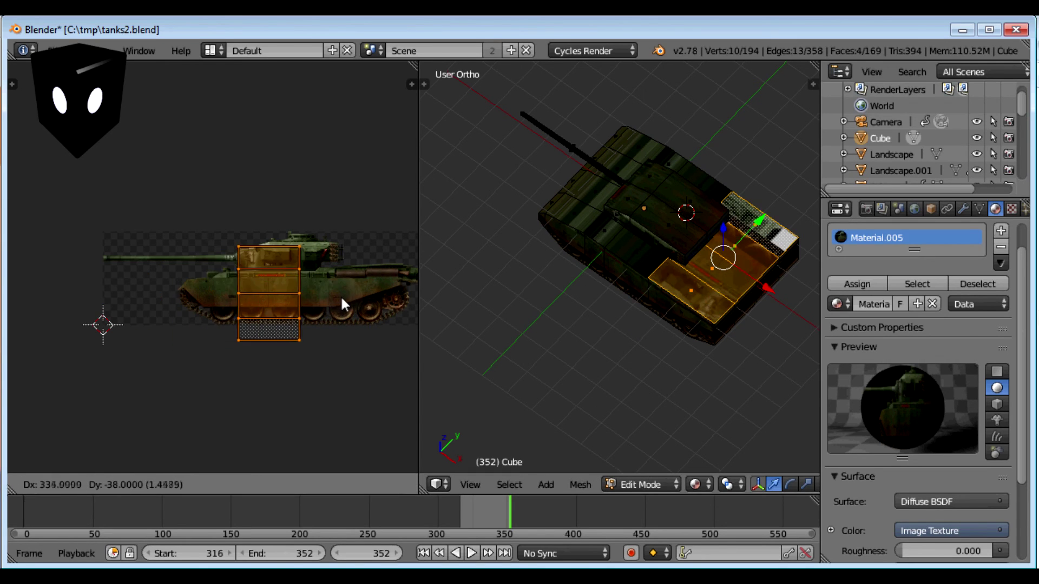
left_click(373, 295)
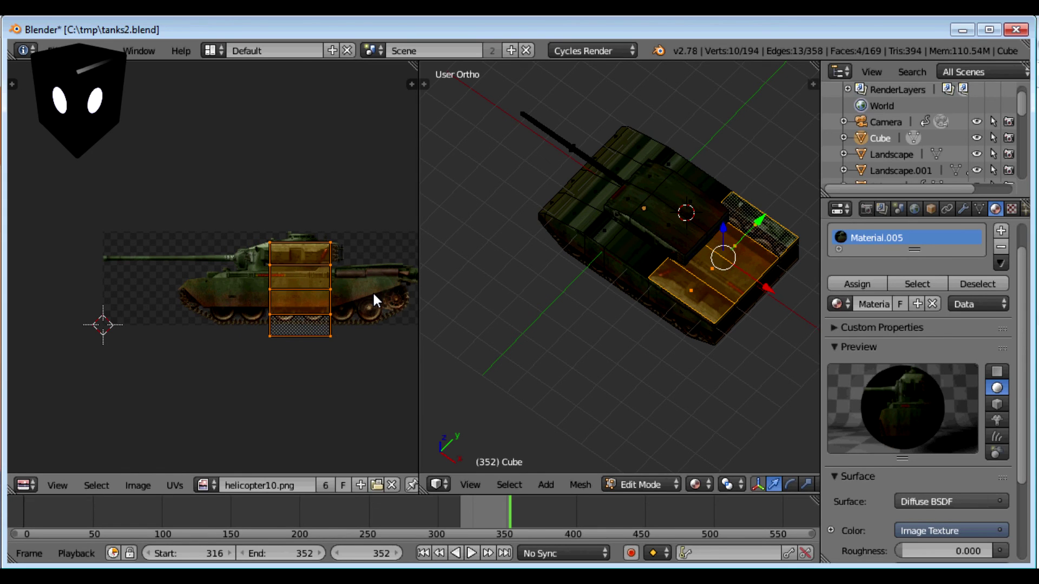
type("r90")
key("Return")
key("s")
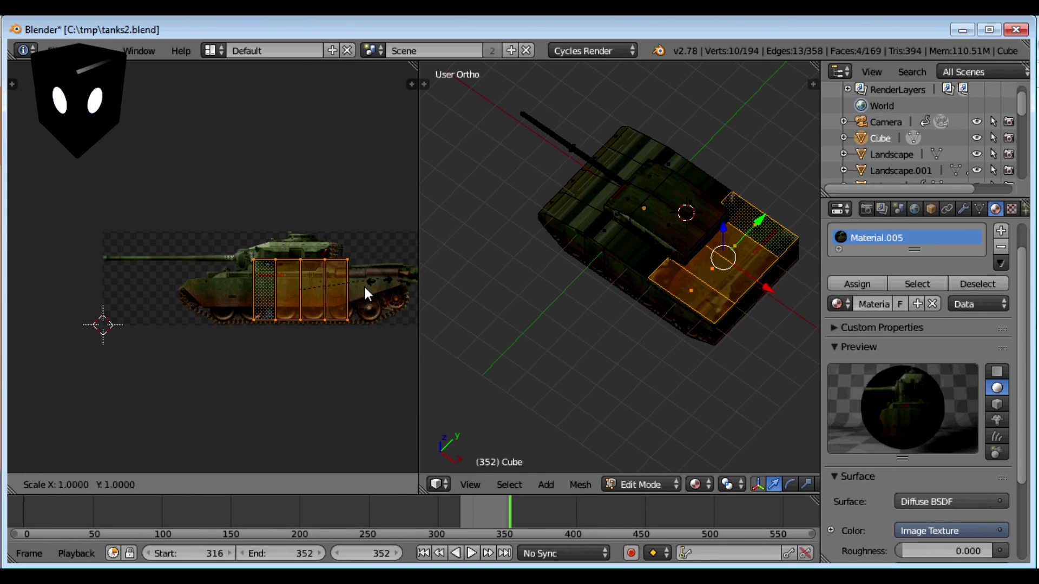
left_click(330, 286)
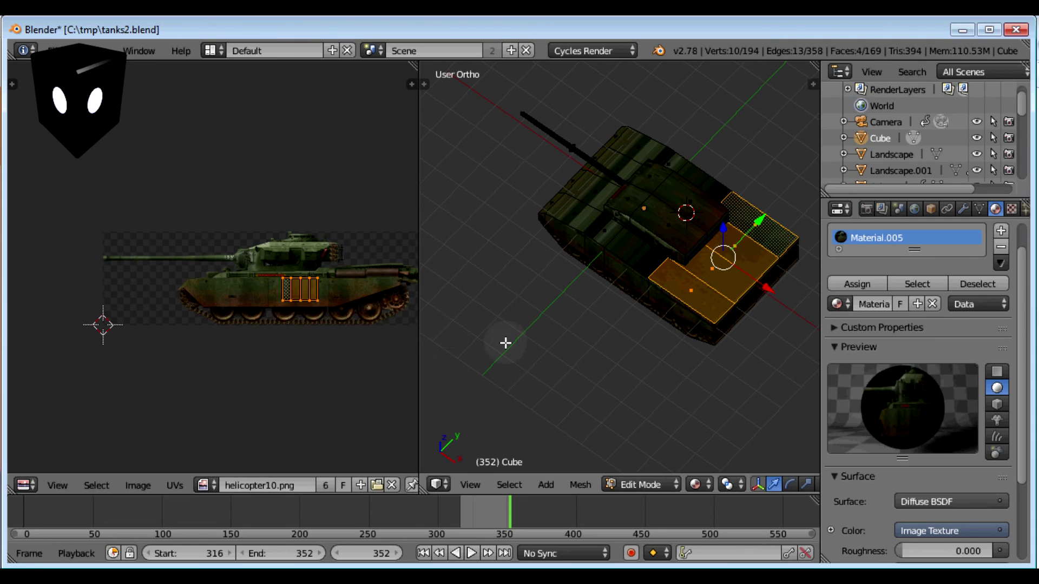
- Return to Object Mode, switch to layer 2, and examine the tank there up close in front orthographic view
key("Tab")
middle_click_drag(589, 330, 715, 231)
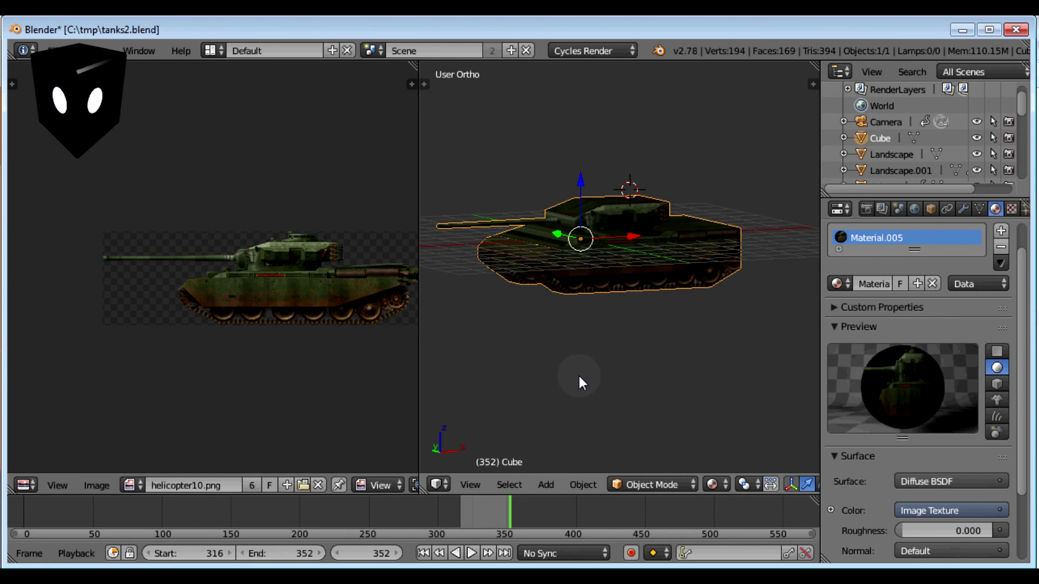
key("2")
middle_click_drag(598, 363, 575, 357)
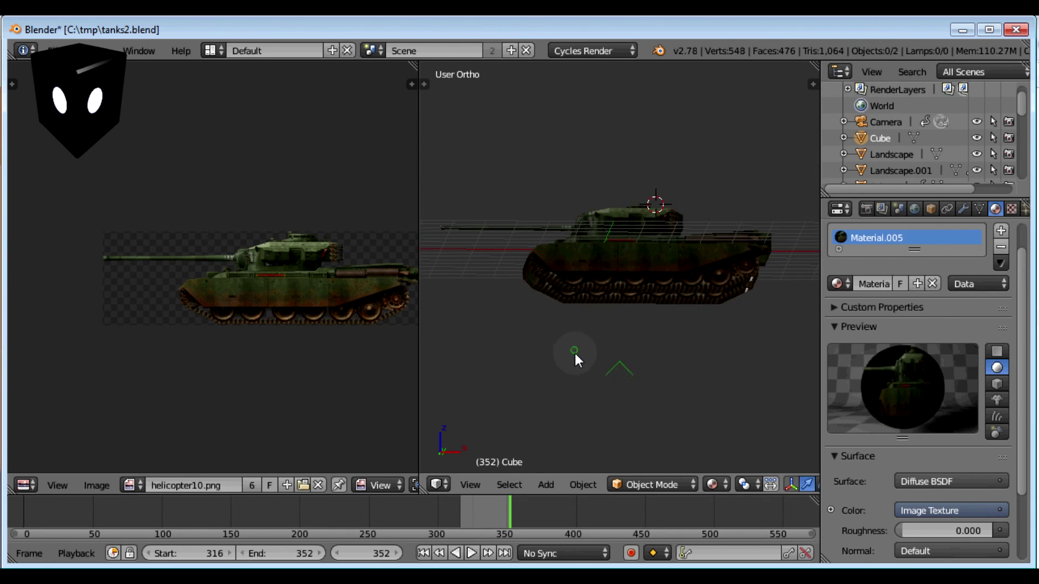
scroll(574, 352, "up", 5)
key("KP_1")
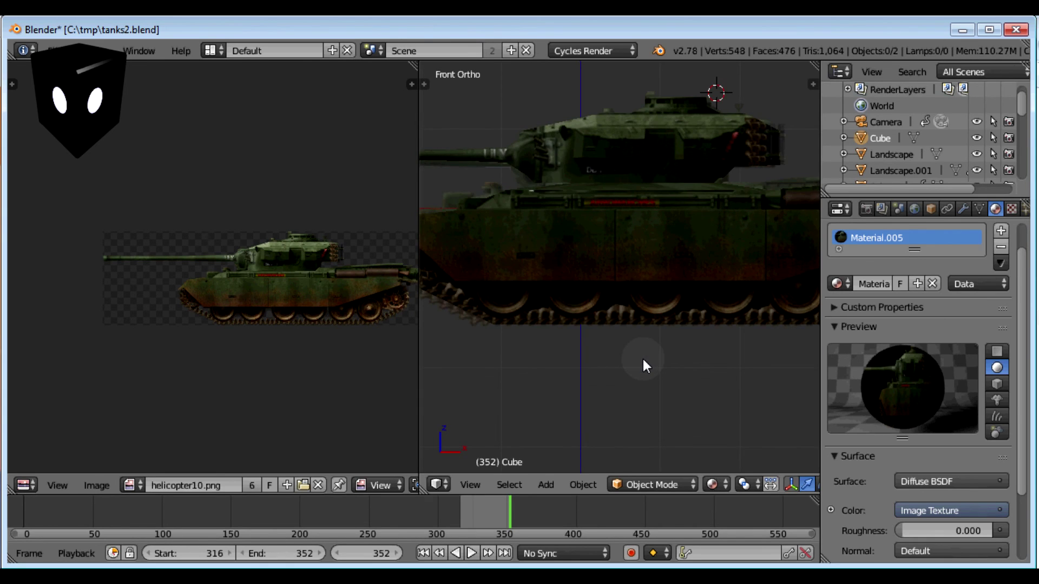
- Select the hull and examine its textured side and deck from an angled view, entering and leaving Edit Mode
scroll(642, 356, "down", 3)
mouse_move(641, 355)
middle_mouse_down()
mouse_move(649, 368)
mouse_move(685, 372)
mouse_move(662, 395)
mouse_move(603, 410)
mouse_move(614, 377)
mouse_move(682, 371)
mouse_move(702, 383)
mouse_move(642, 364)
middle_mouse_up()
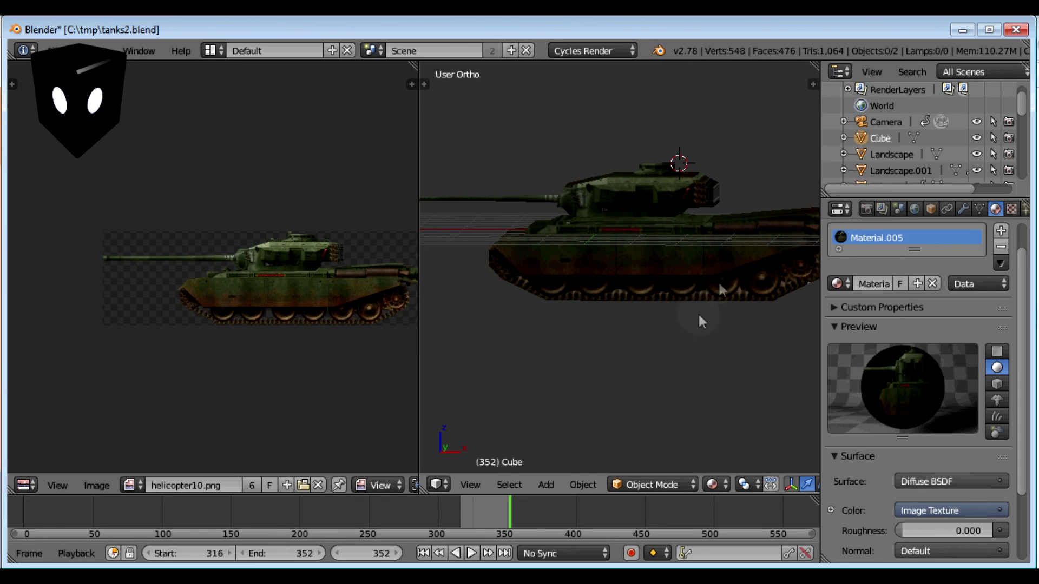
right_click(665, 252)
key("Tab")
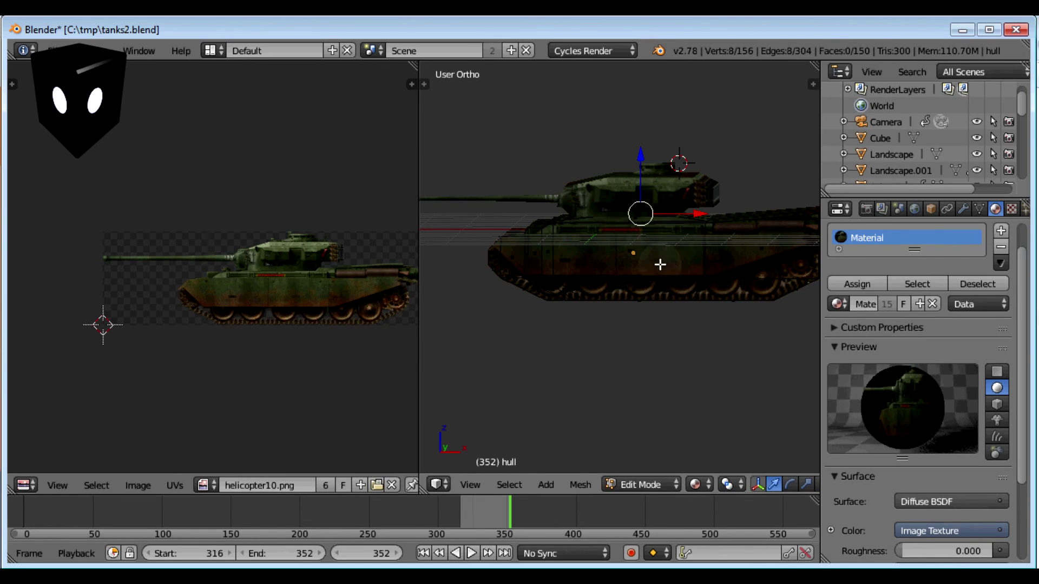
middle_click_drag(660, 264, 684, 274)
middle_click_drag(597, 197, 586, 184)
key("Tab")
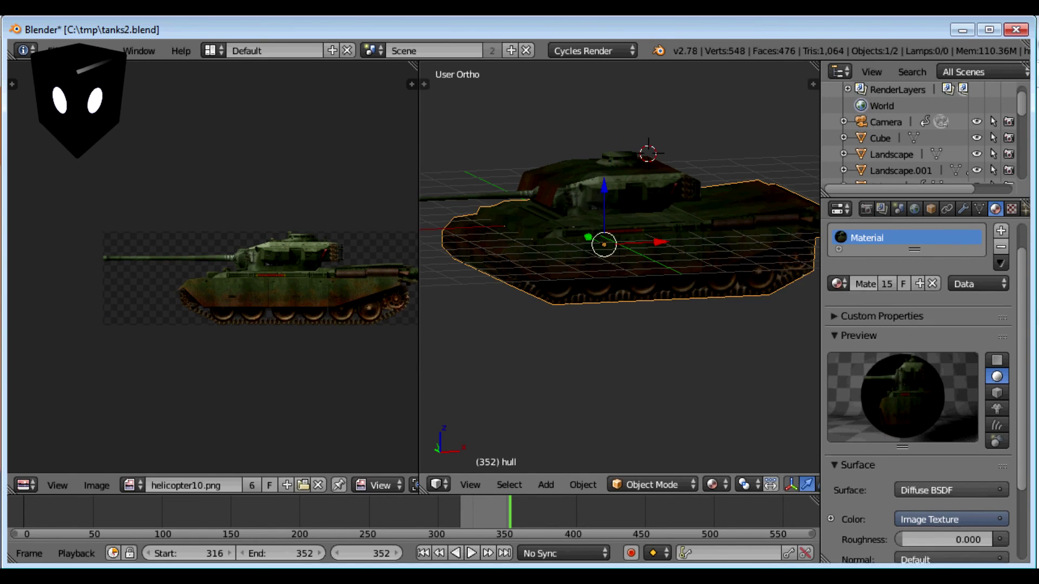
- Select the turret, try swivelling it independently of the hull, and undo the rotation
right_click(585, 184)
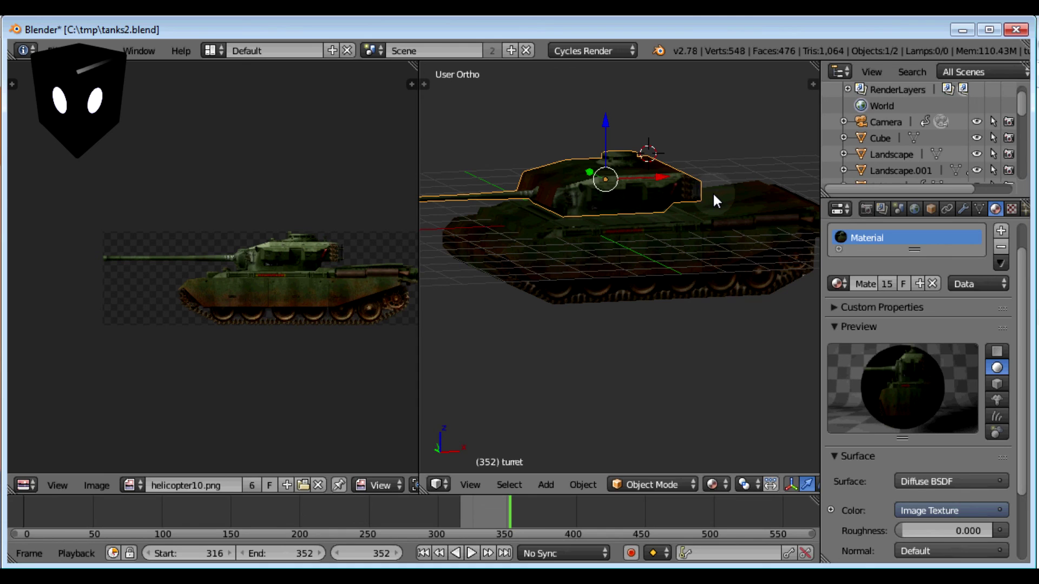
key("r")
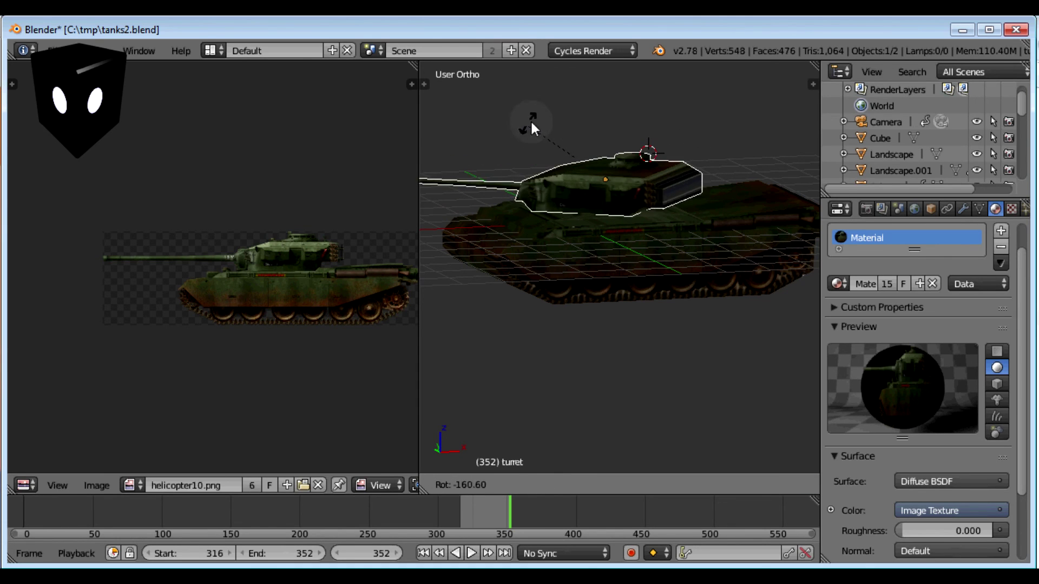
left_click(578, 144)
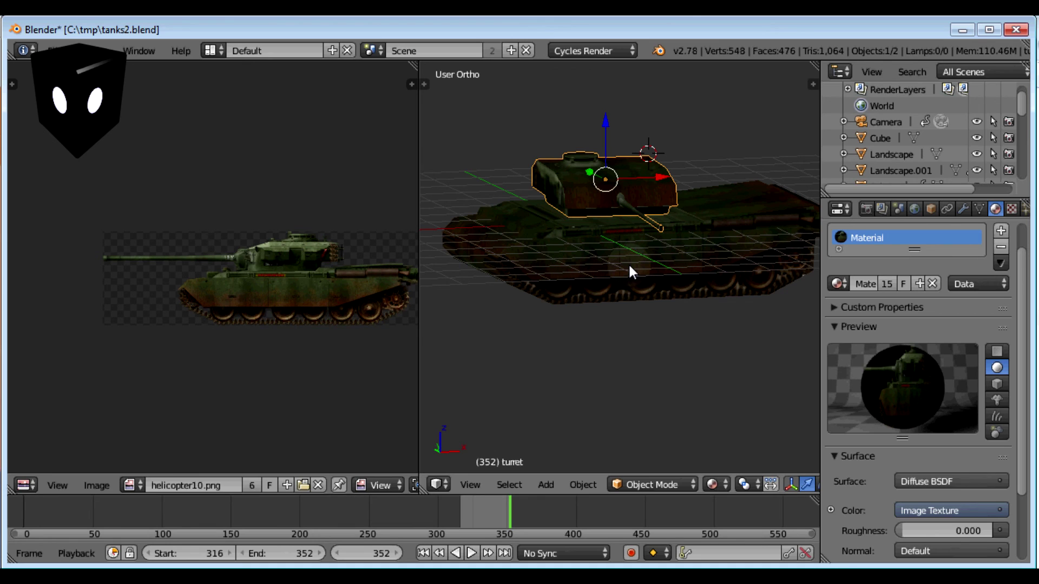
key("ctrl+z")
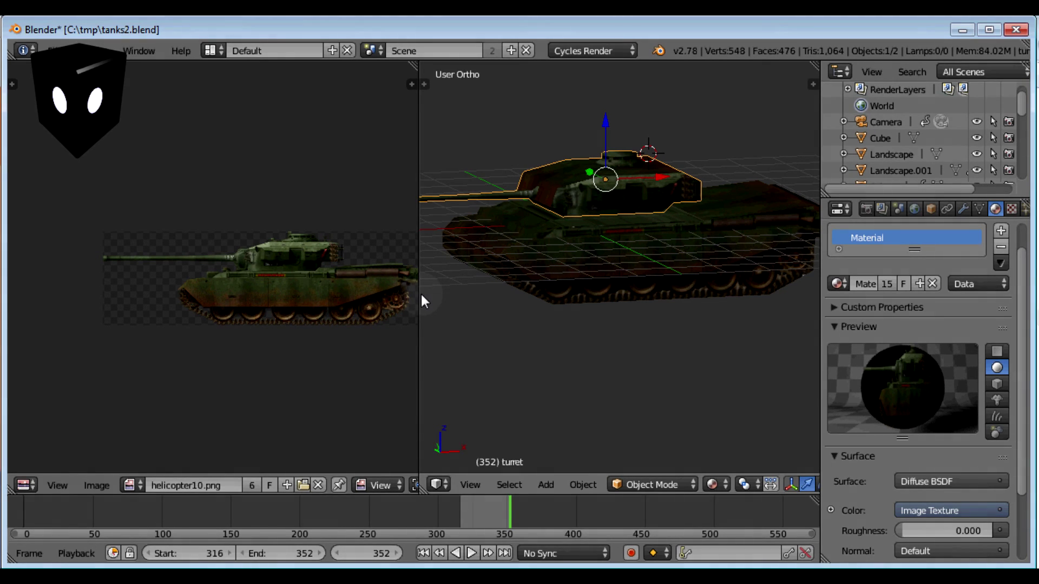
- Widen the 3D view by narrowing the image editor, and view the whole tank from an angle
left_click_drag(420, 287, 167, 287)
scroll(319, 264, "down", 4)
middle_click_drag(319, 264, 485, 284)
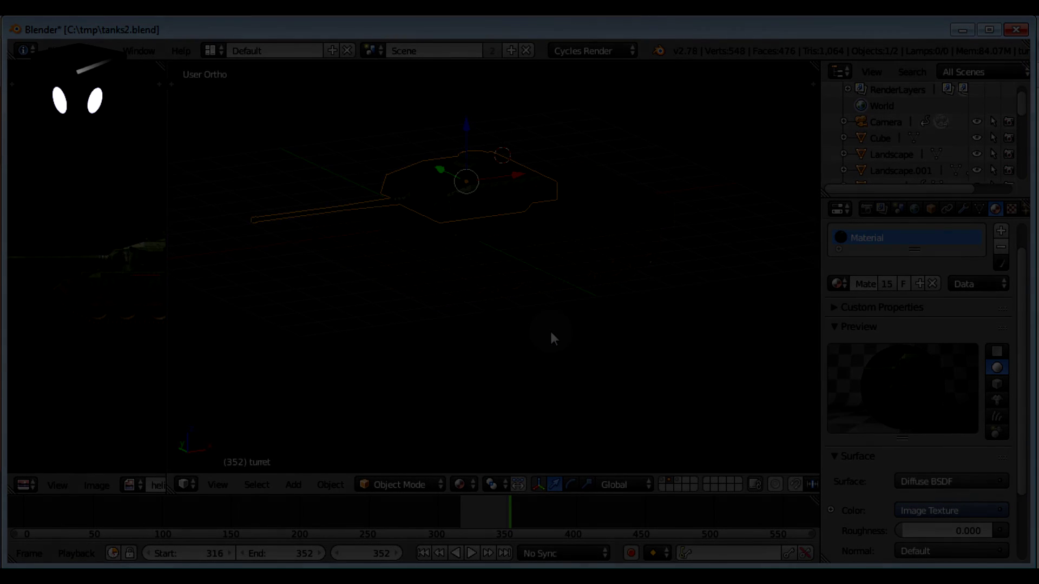